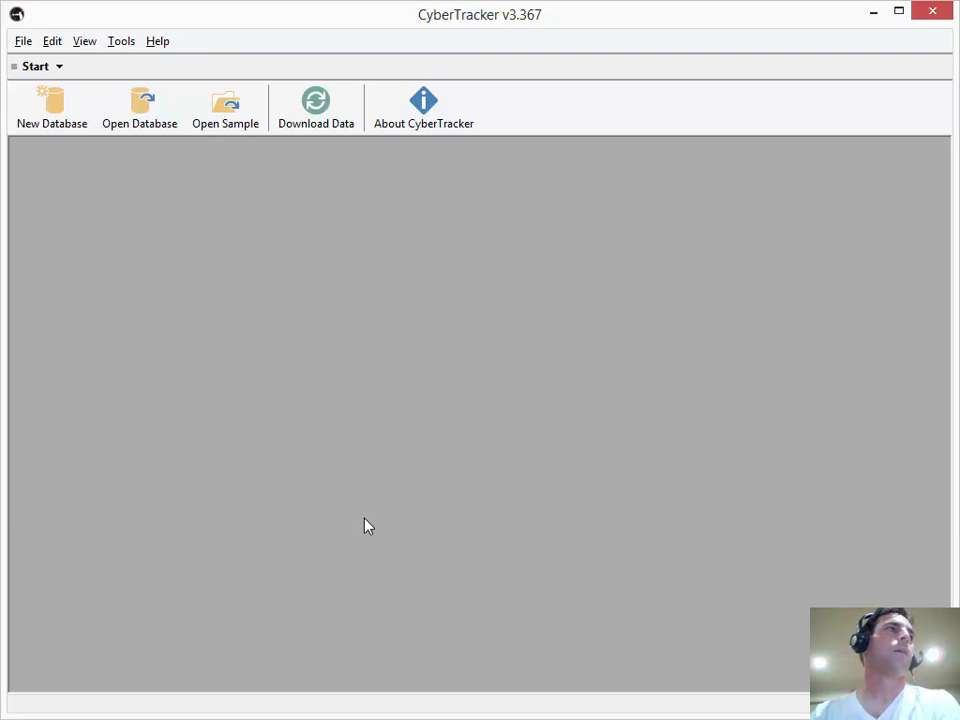
- Create a new database and add a screen based on the Multi select list template
left_click(57, 100)
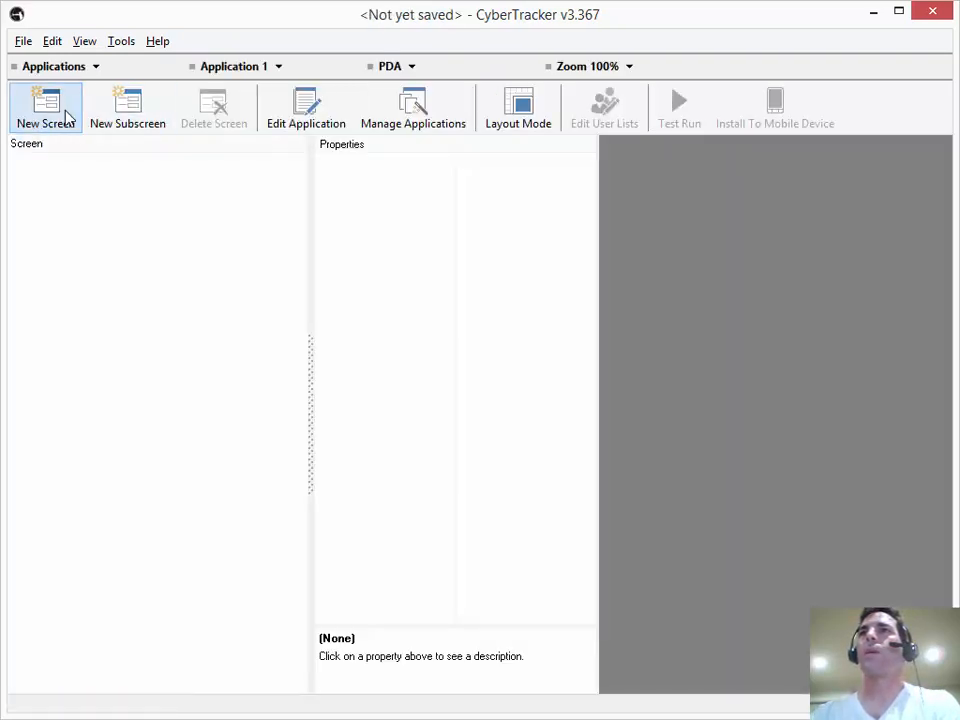
left_click(66, 118)
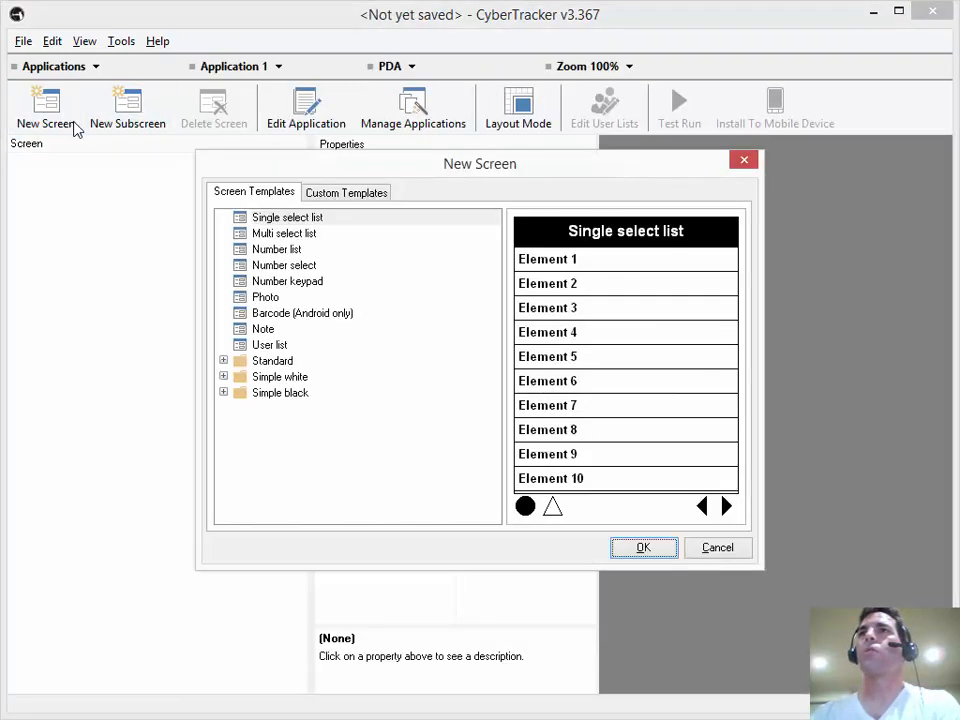
left_click(283, 219)
left_click(284, 235)
left_click(285, 250)
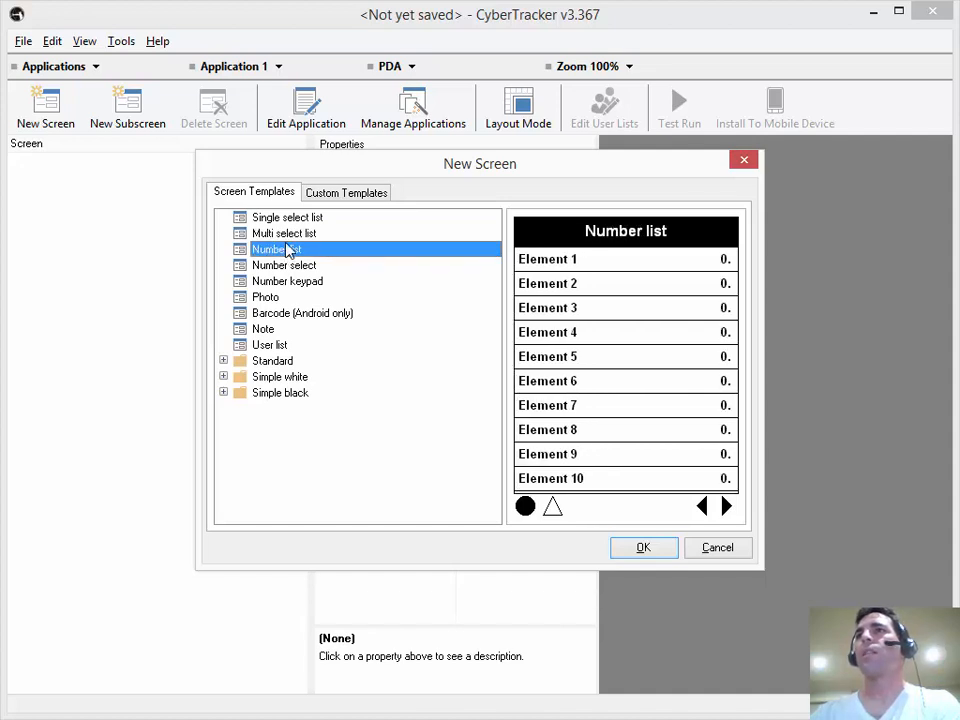
key("Up")
key("Up")
key("Down")
key("Down")
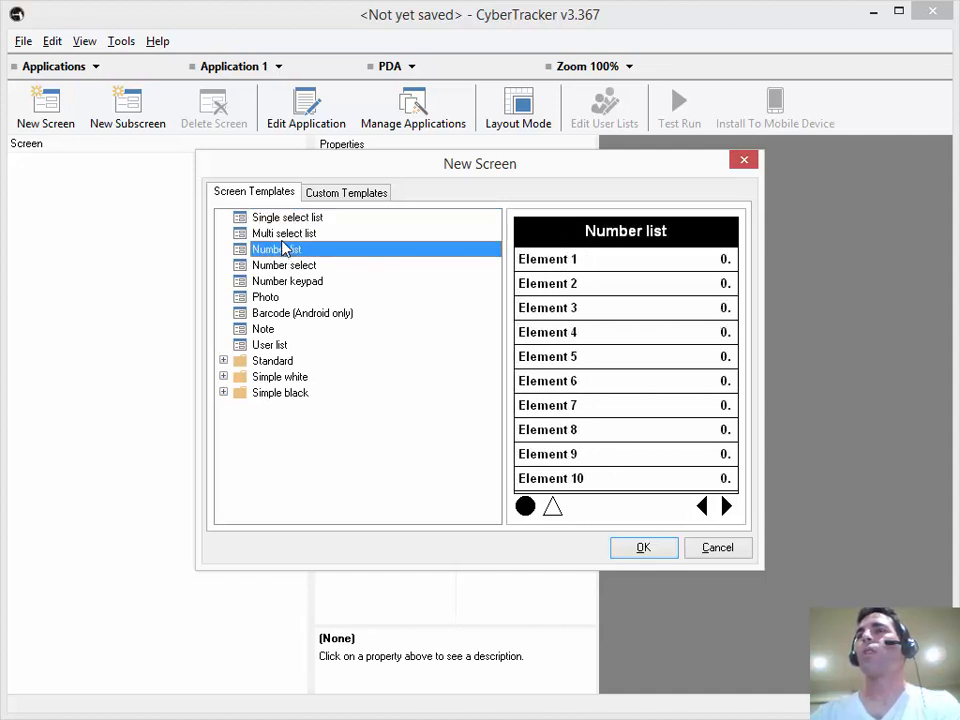
key("Up")
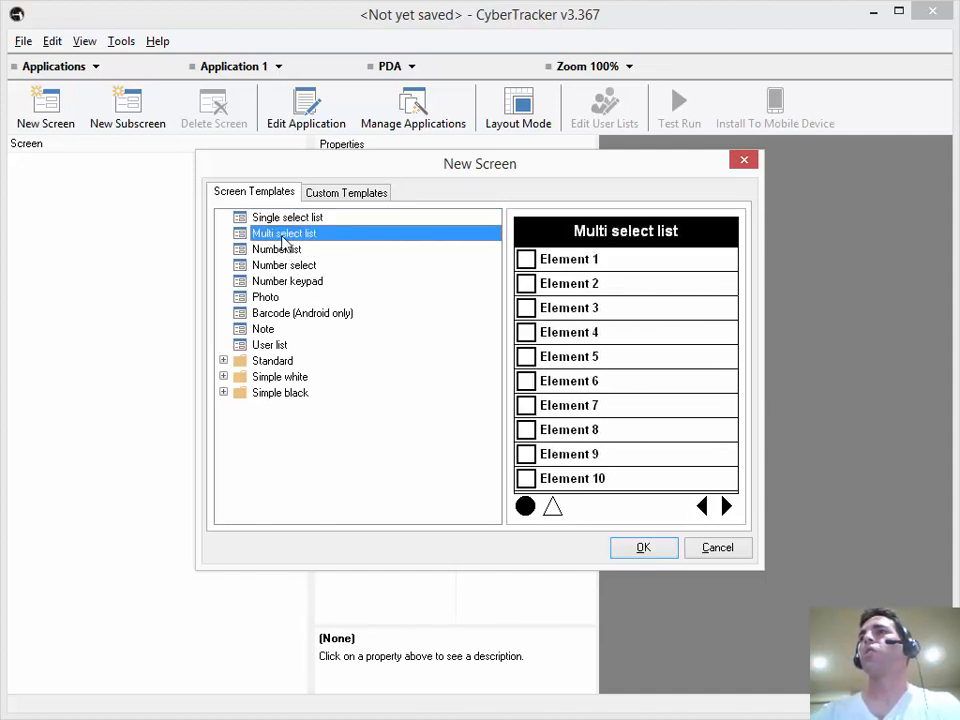
left_click(646, 552)
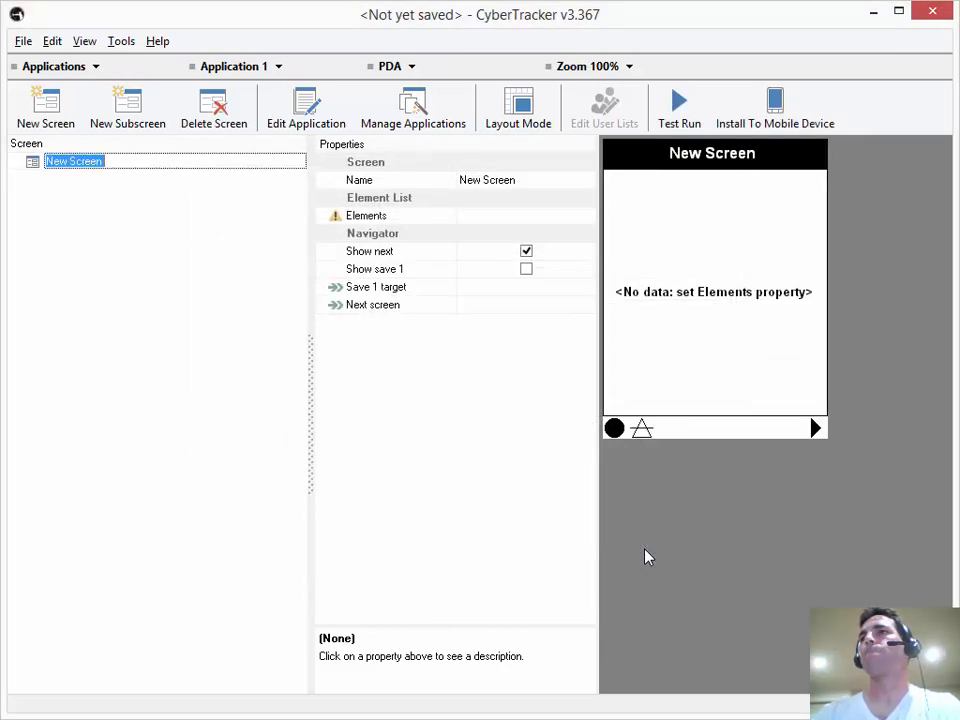
- Name the new screen "My list"
type("M")
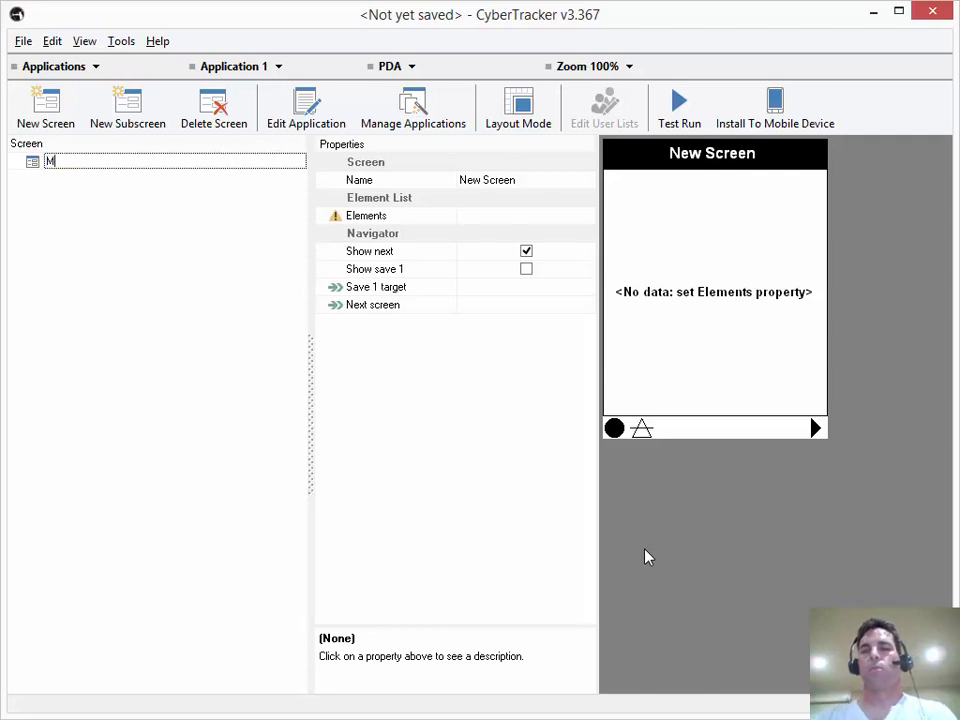
type("y lists")
key("BackSpace")
key("Return")
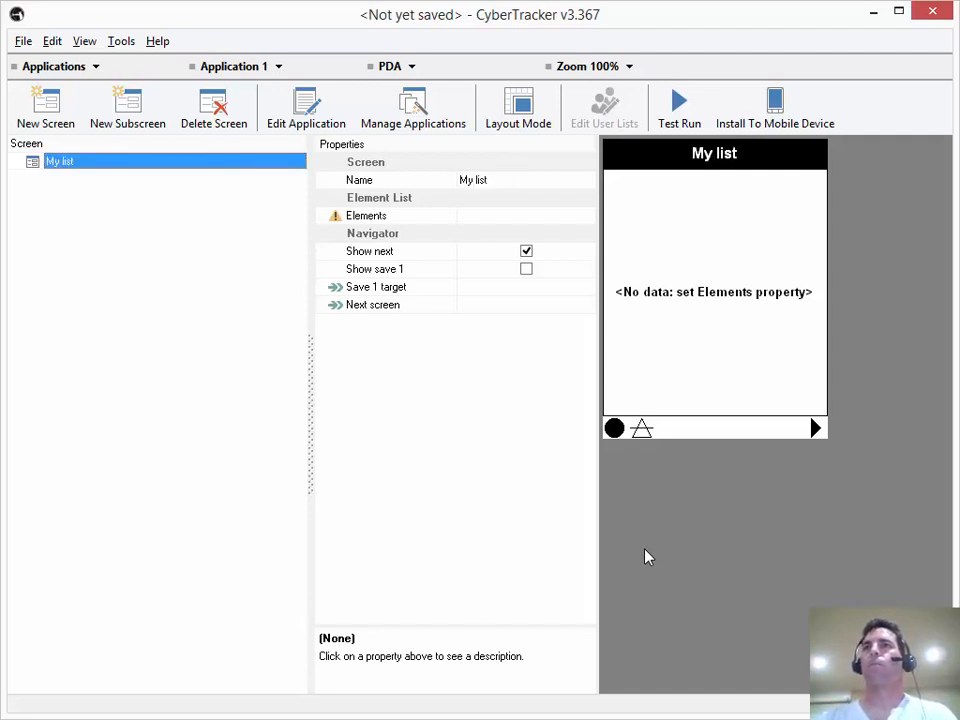
- Fill the screen's element list with Aardvark, Bat, Cougar, Penguin and Tiger by pasting them from Excel
left_click(568, 219)
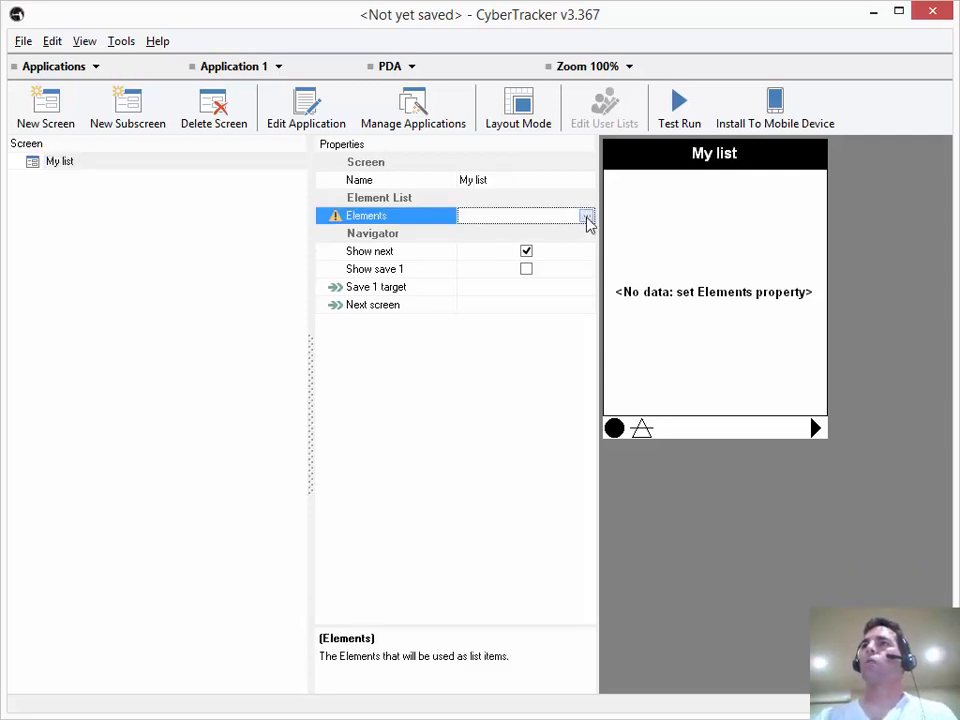
left_click(586, 217)
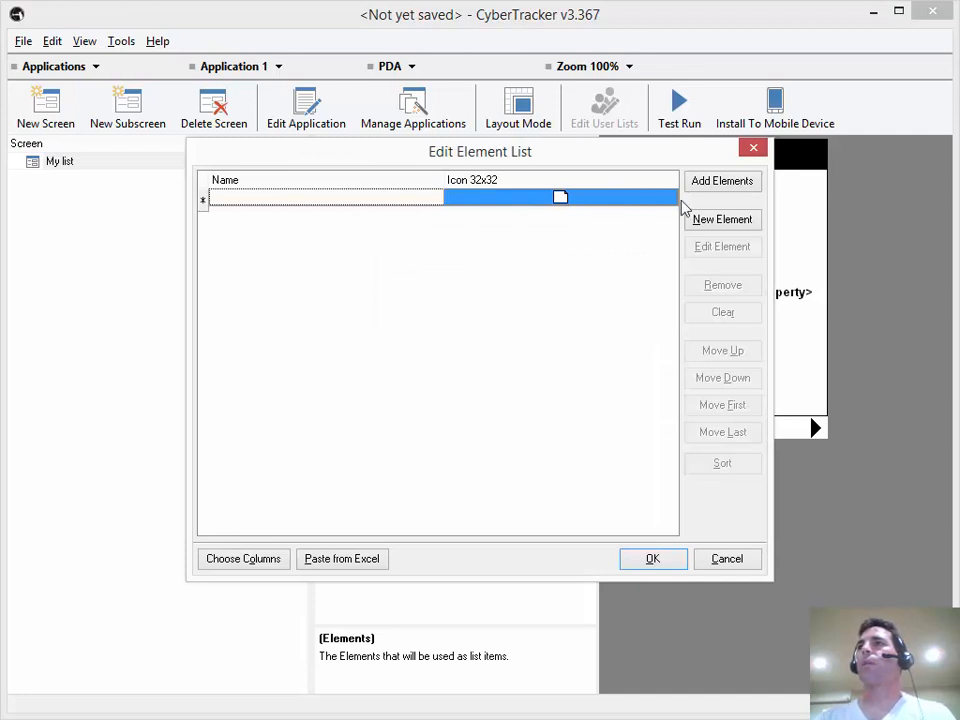
left_click(710, 186)
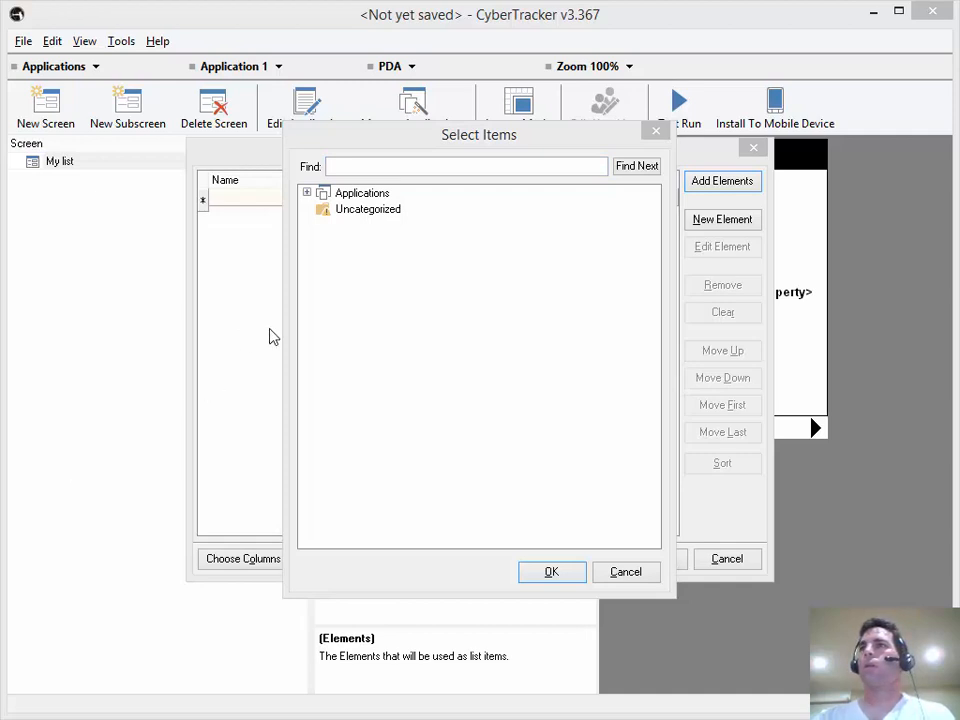
left_click(625, 572)
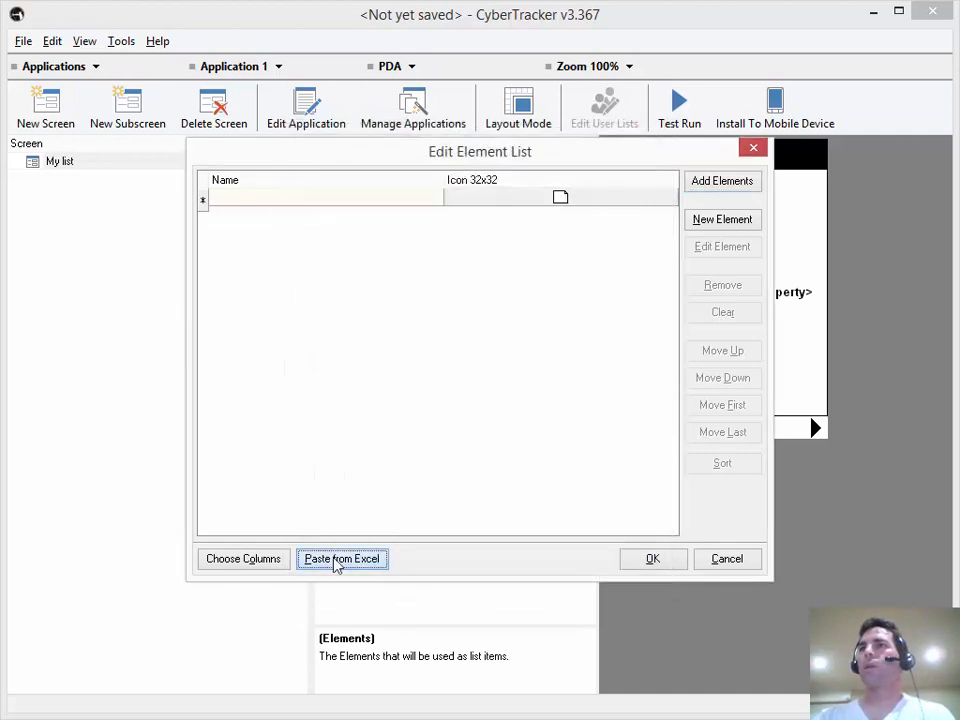
left_click(341, 558)
left_click(562, 463)
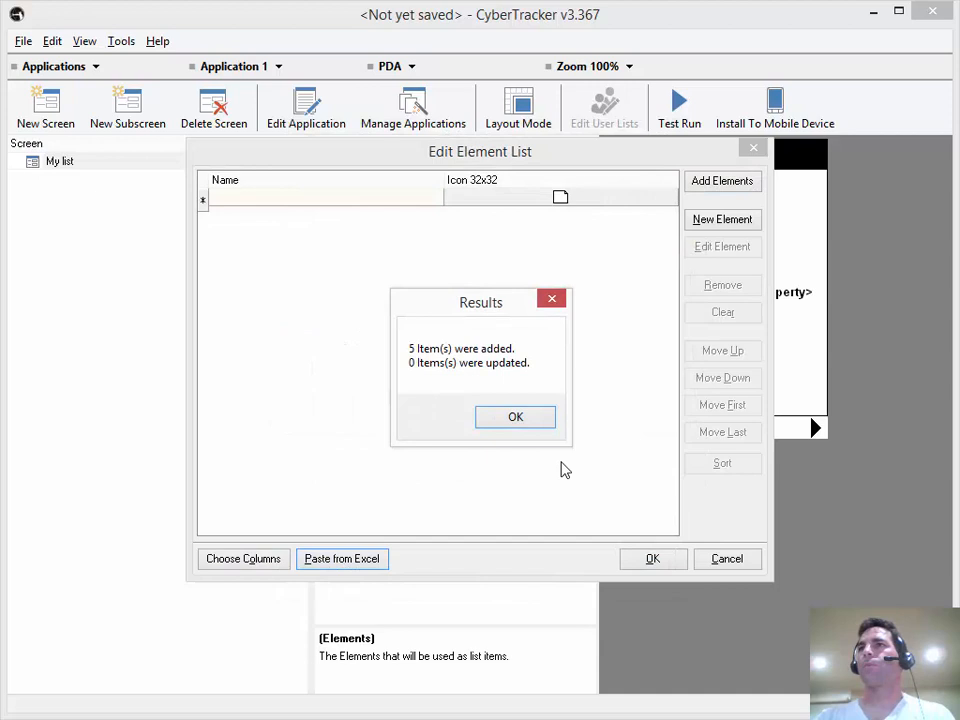
left_click(516, 418)
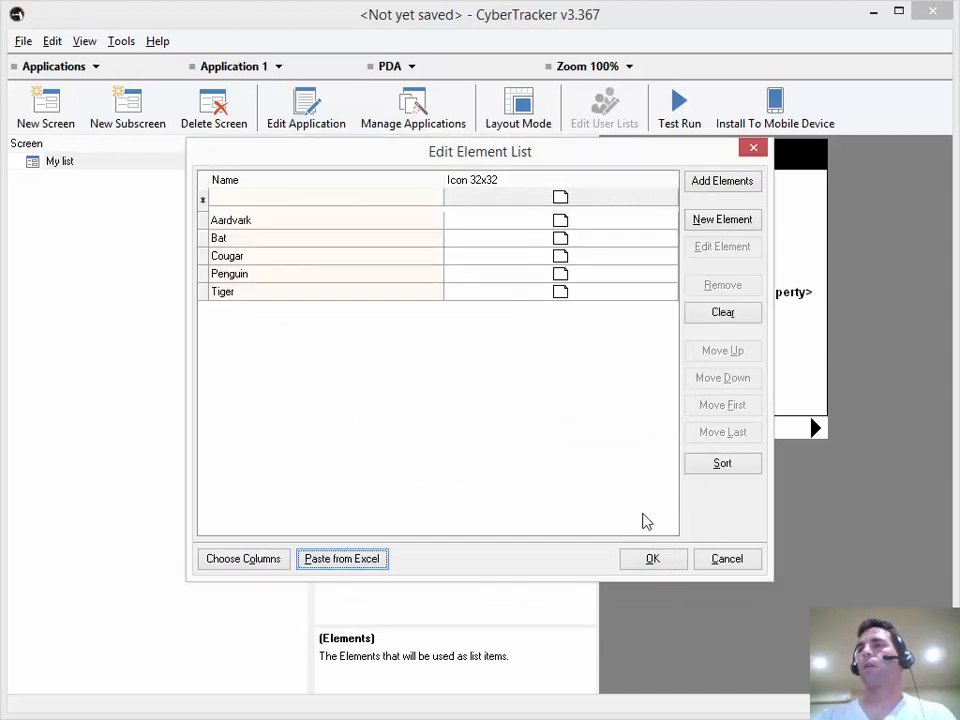
- Review which text, icon, image and sound columns are available for the element list, without changing them
left_click(577, 226)
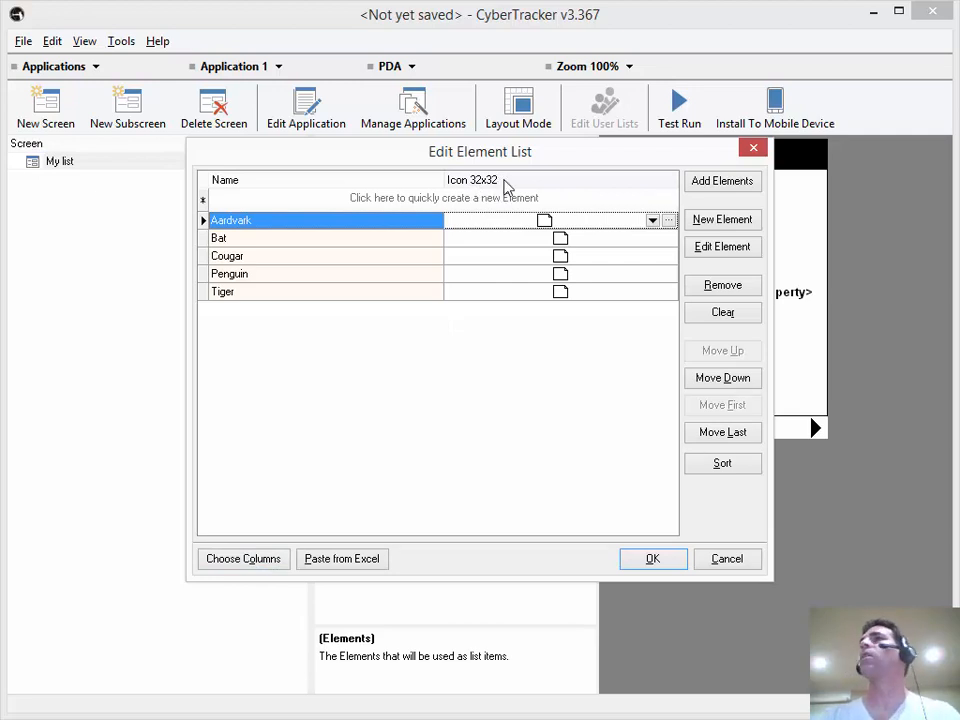
left_click(268, 561)
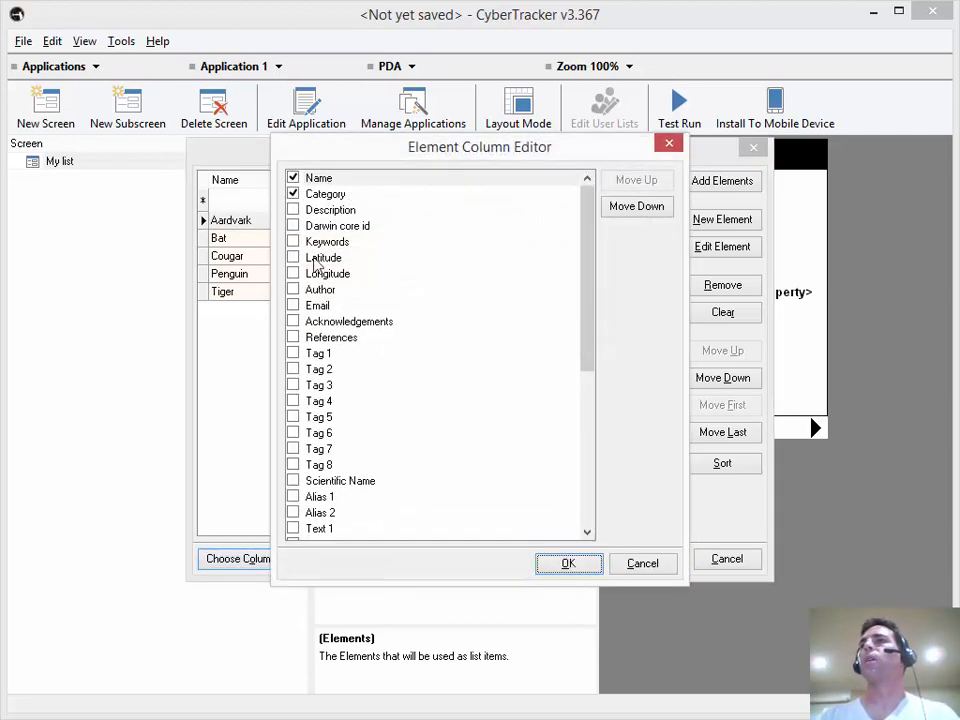
left_click_drag(587, 330, 589, 482)
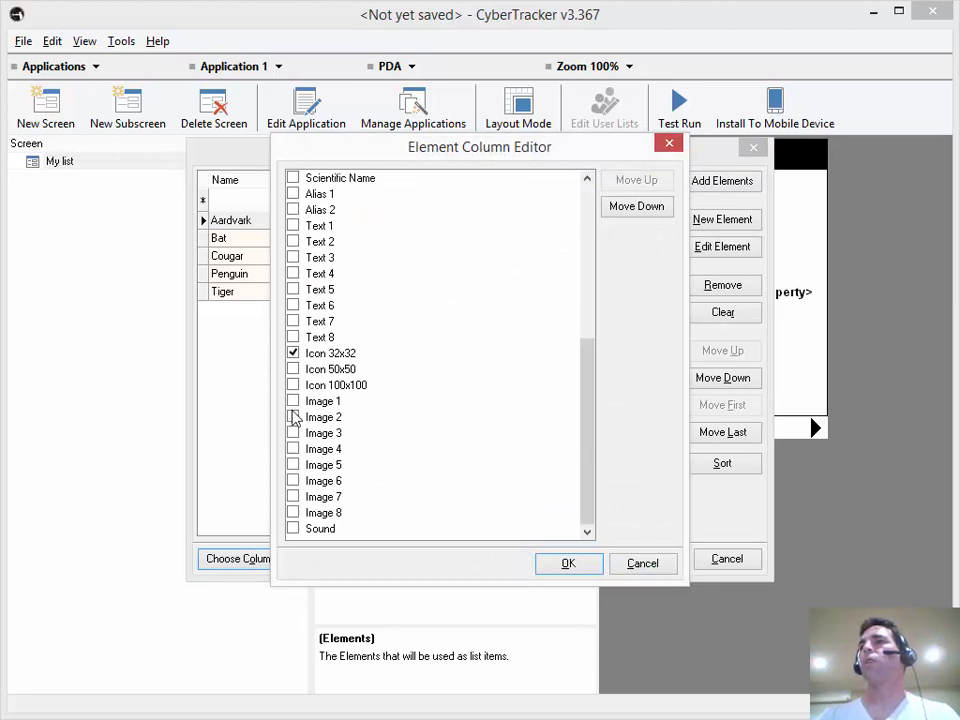
left_click(645, 564)
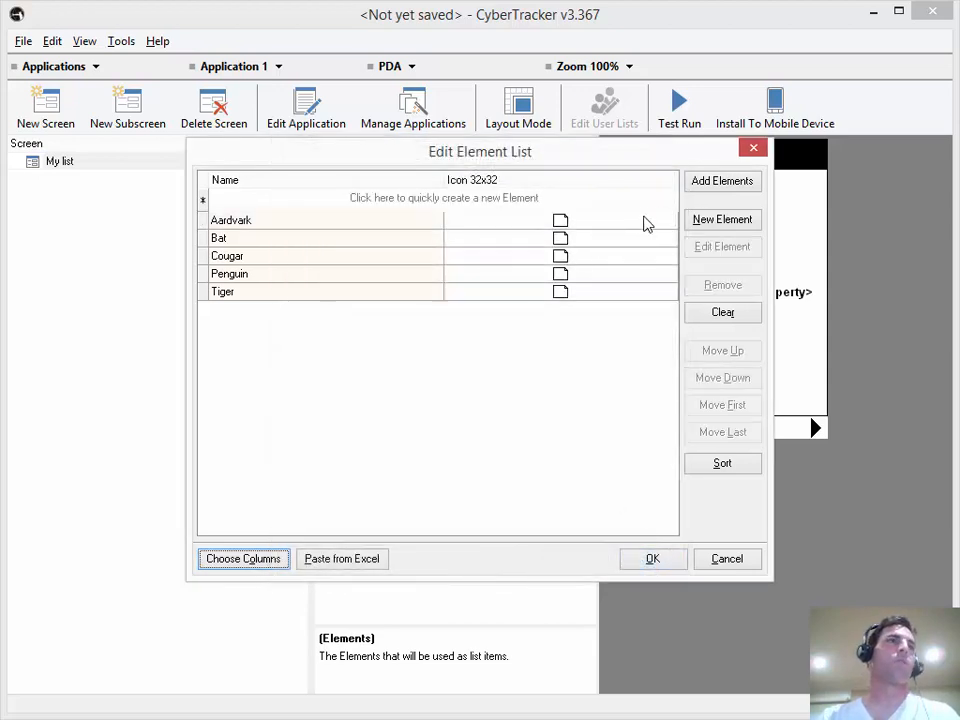
- Load aardvark.jpg as the 32x32 icon for Aardvark and bat.jpg as the icon for Bat
left_click(663, 222)
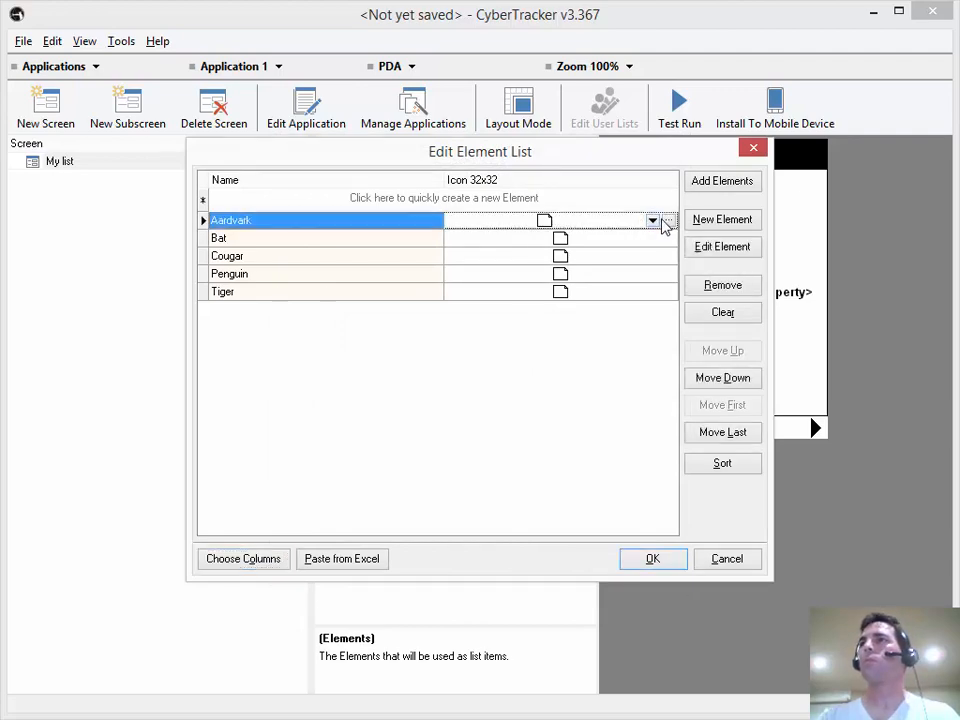
left_click(669, 222)
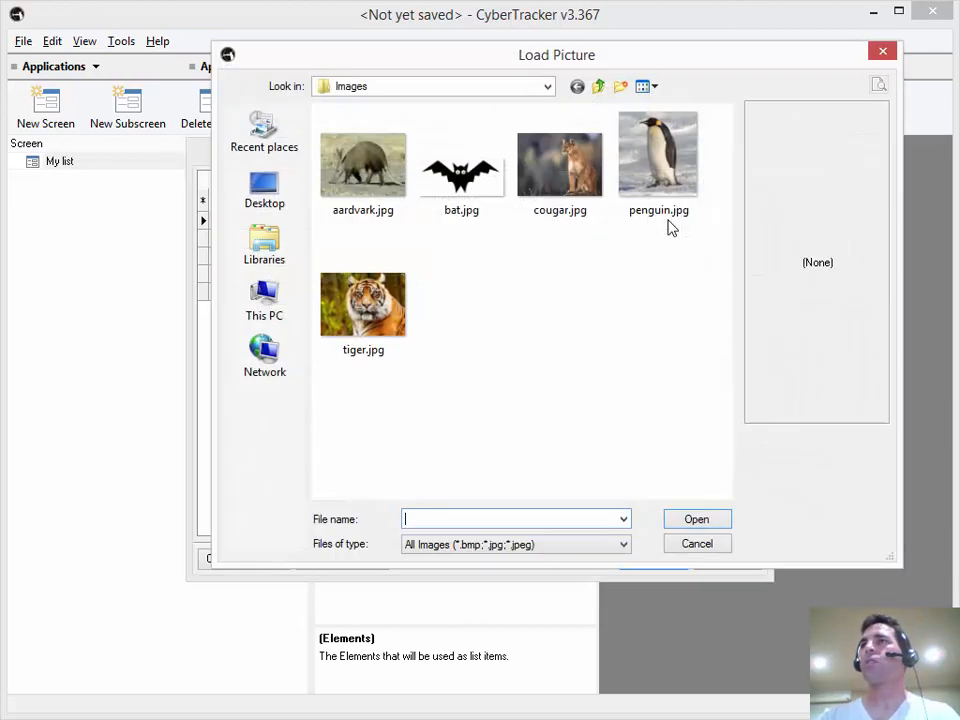
double_click(356, 194)
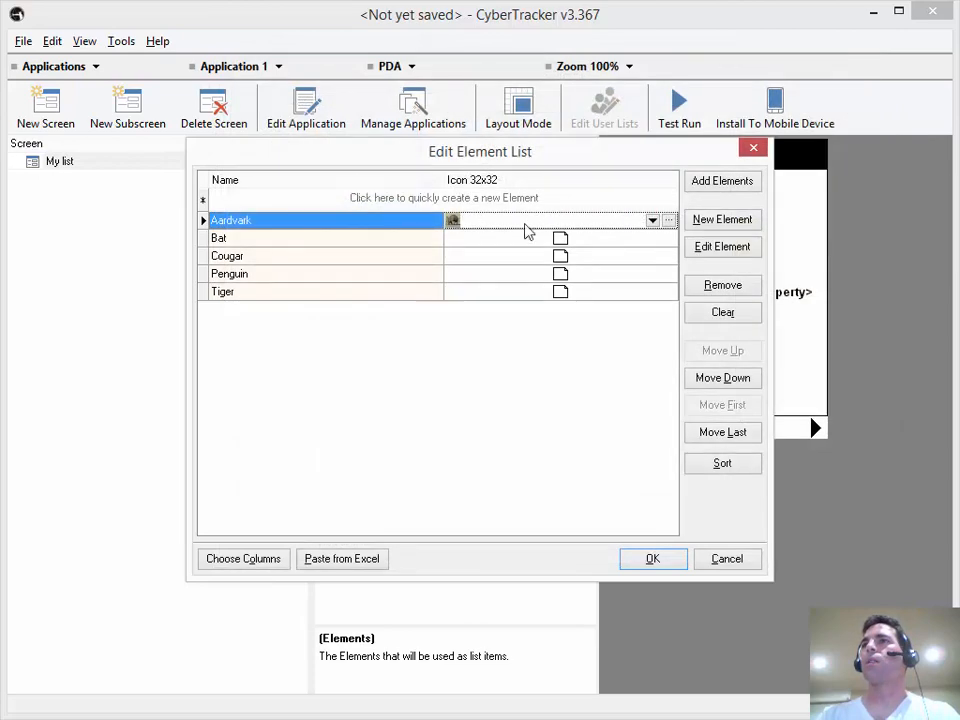
left_click(663, 238)
left_click(669, 238)
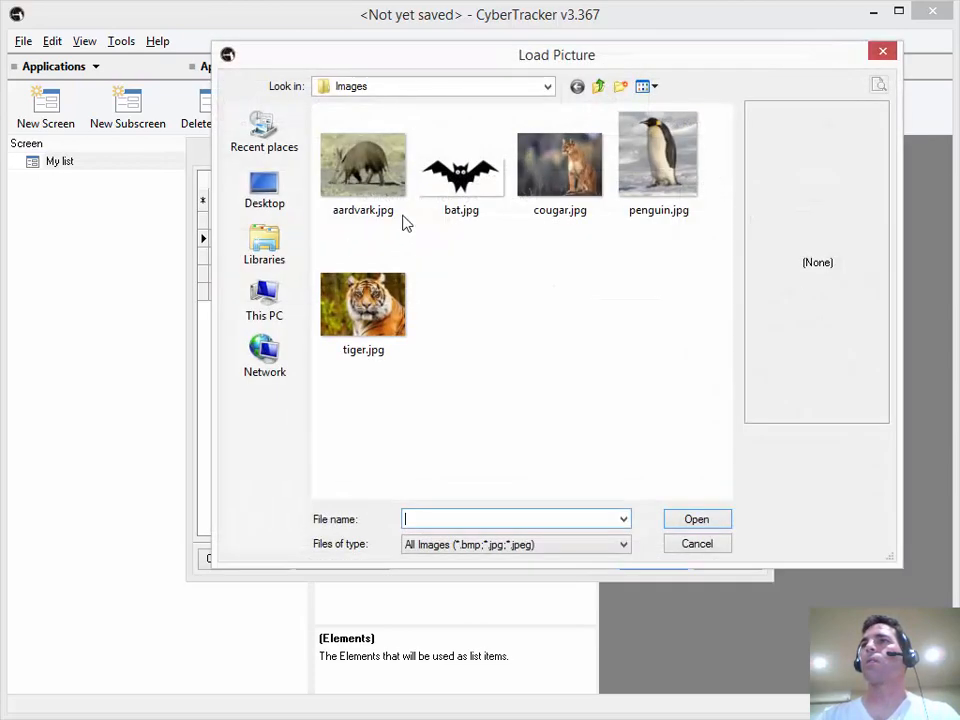
double_click(461, 178)
- Load cougar.jpg as the 32x32 icon for Cougar and penguin.jpg as the icon for Penguin
left_click(655, 258)
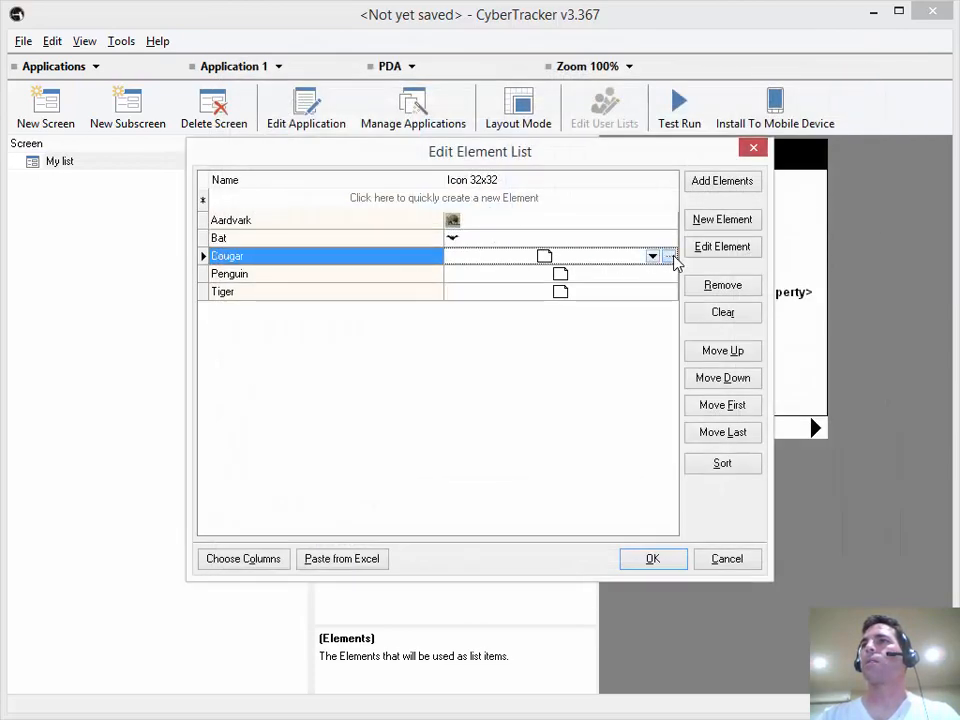
left_click(669, 256)
double_click(572, 189)
left_click(655, 276)
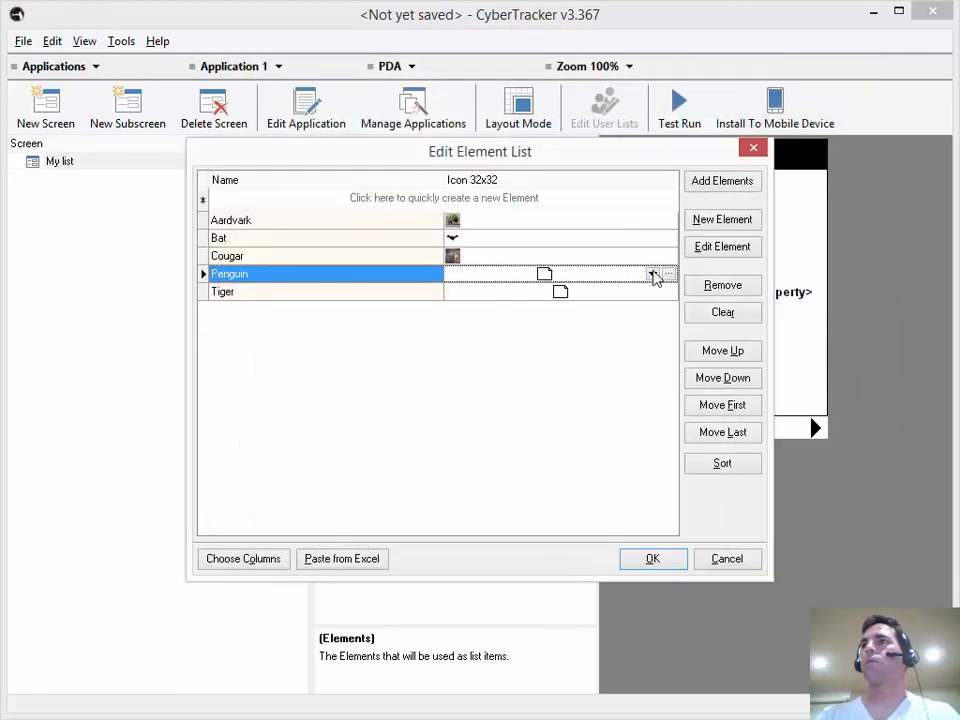
left_click(668, 274)
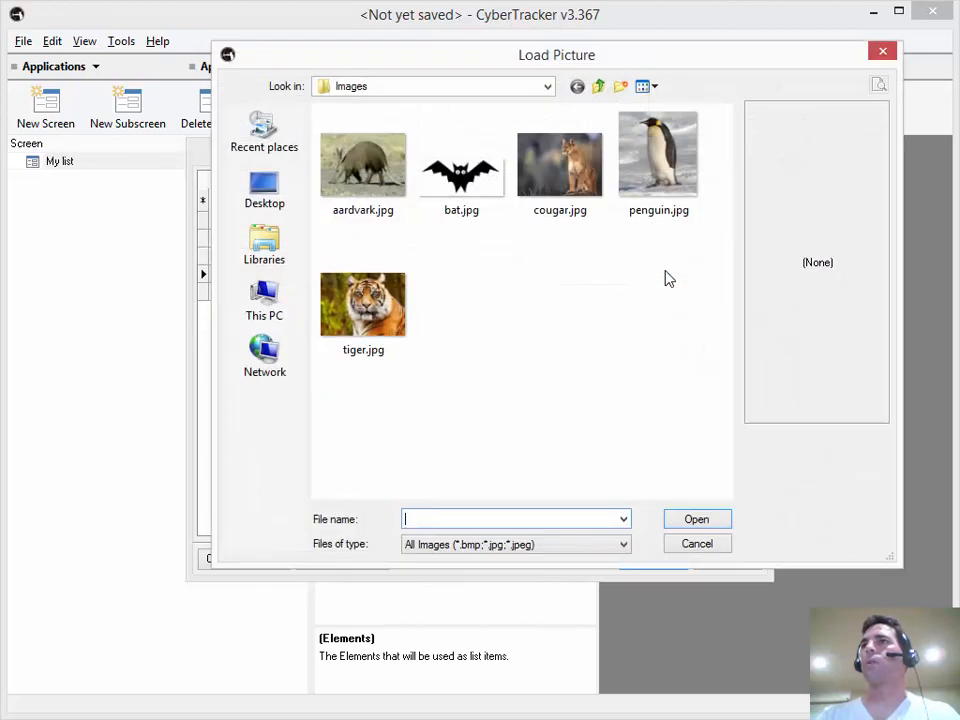
key("Escape")
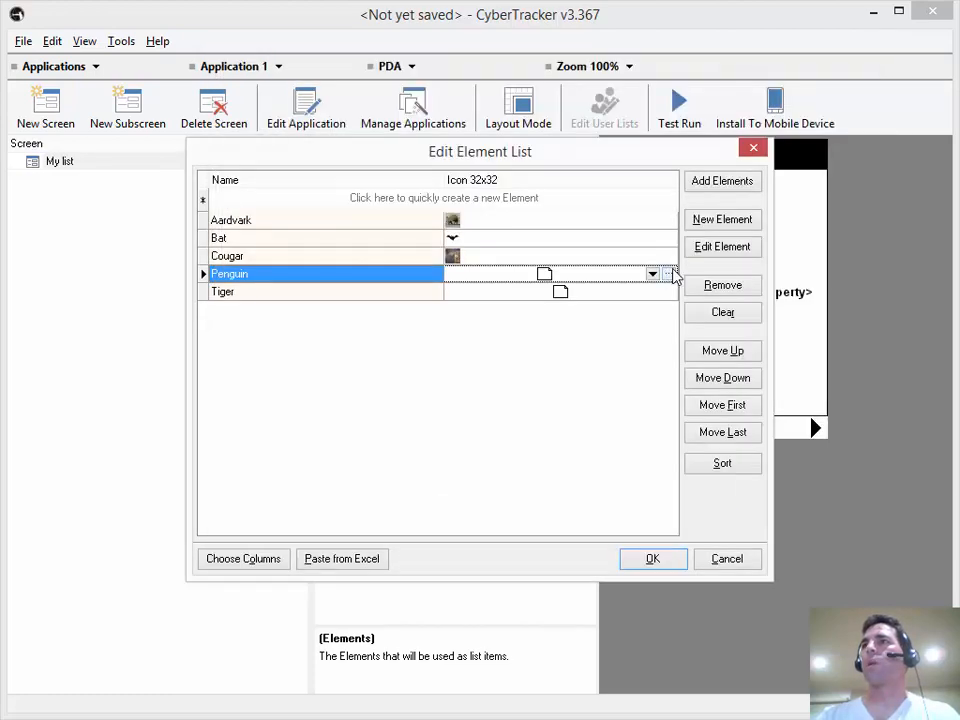
left_click(670, 274)
double_click(655, 178)
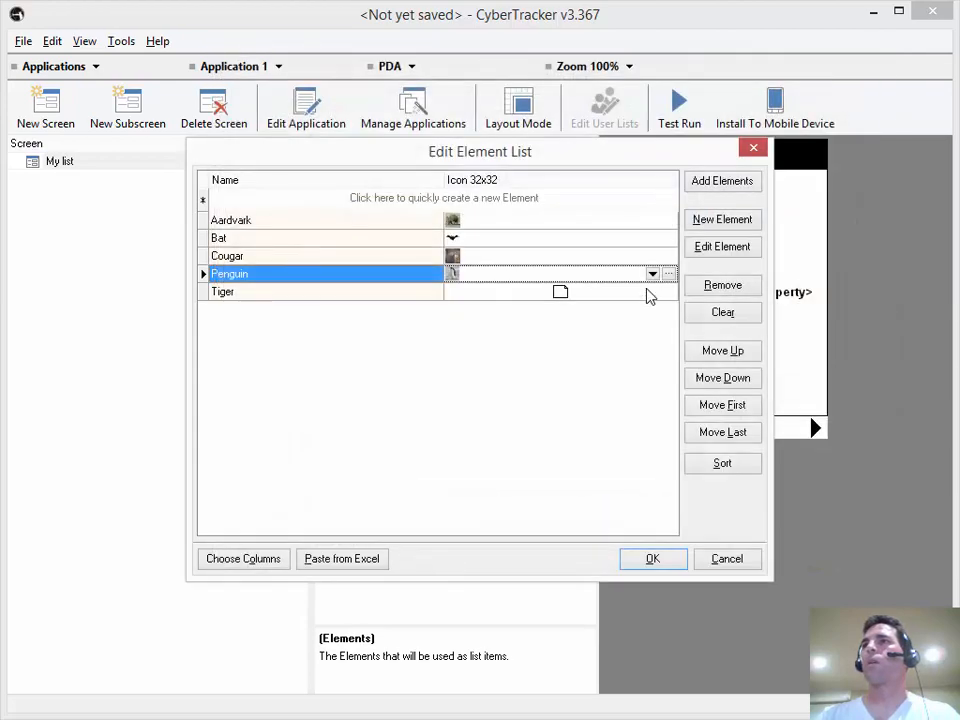
- Load tiger.jpg as the 32x32 icon for Tiger and accept the element list
left_click(668, 293)
left_click(667, 292)
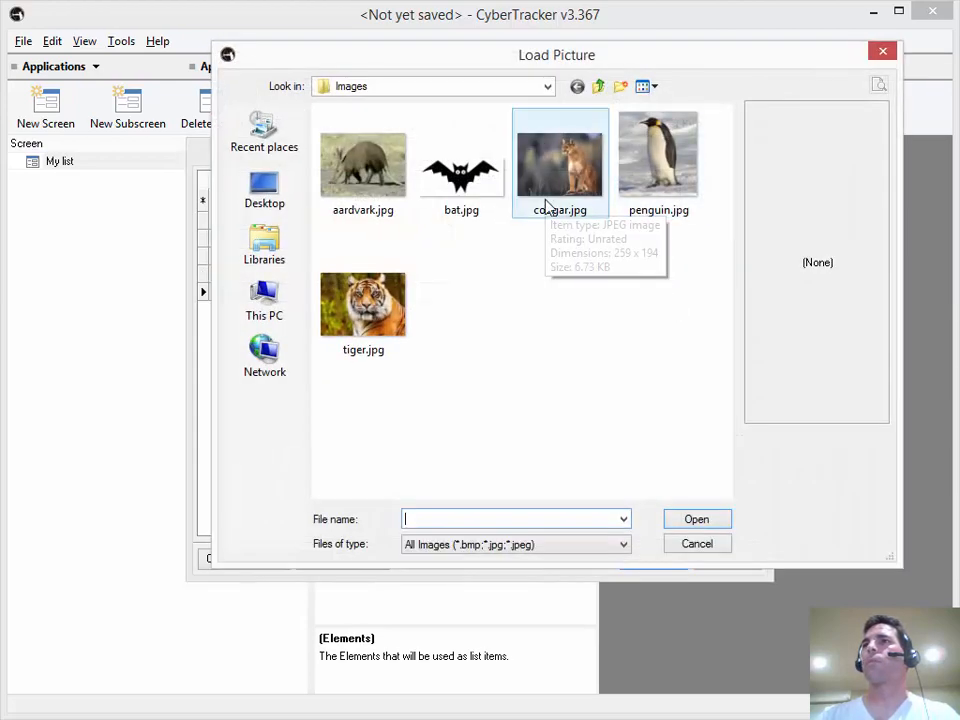
double_click(363, 305)
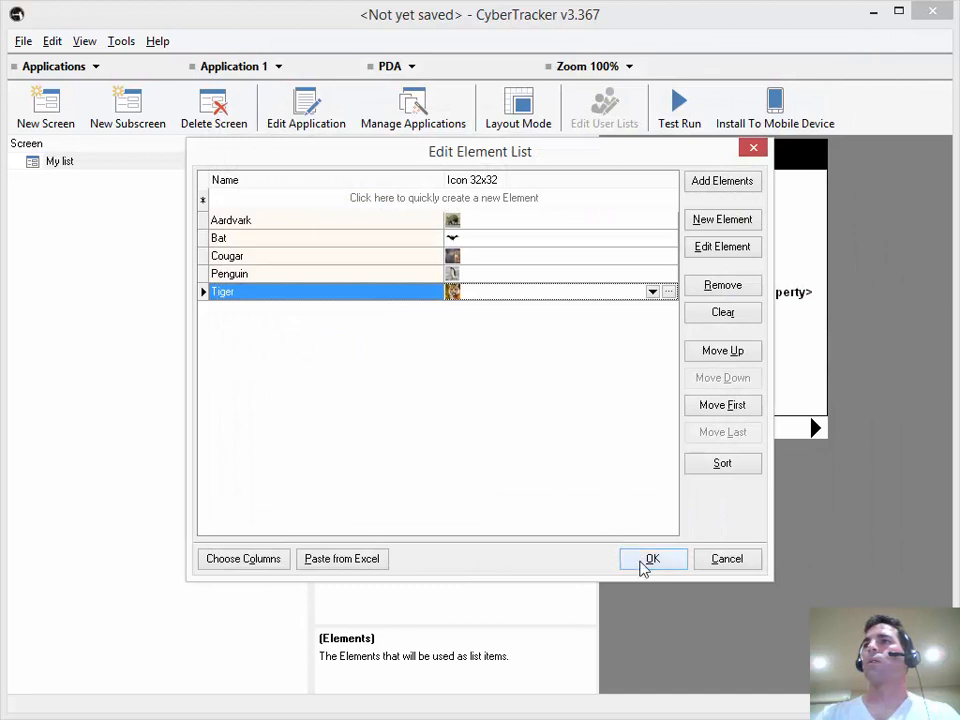
left_click(650, 560)
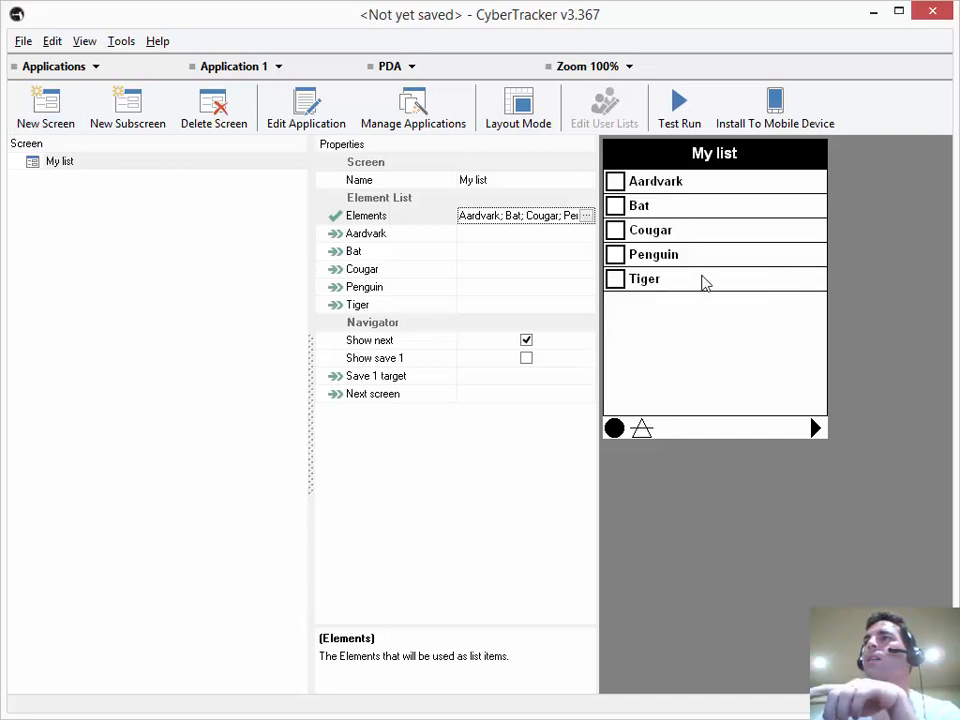
- Compare the Standard single select templates for icon, text and icon, and text and help, without creating a new screen
left_click(47, 122)
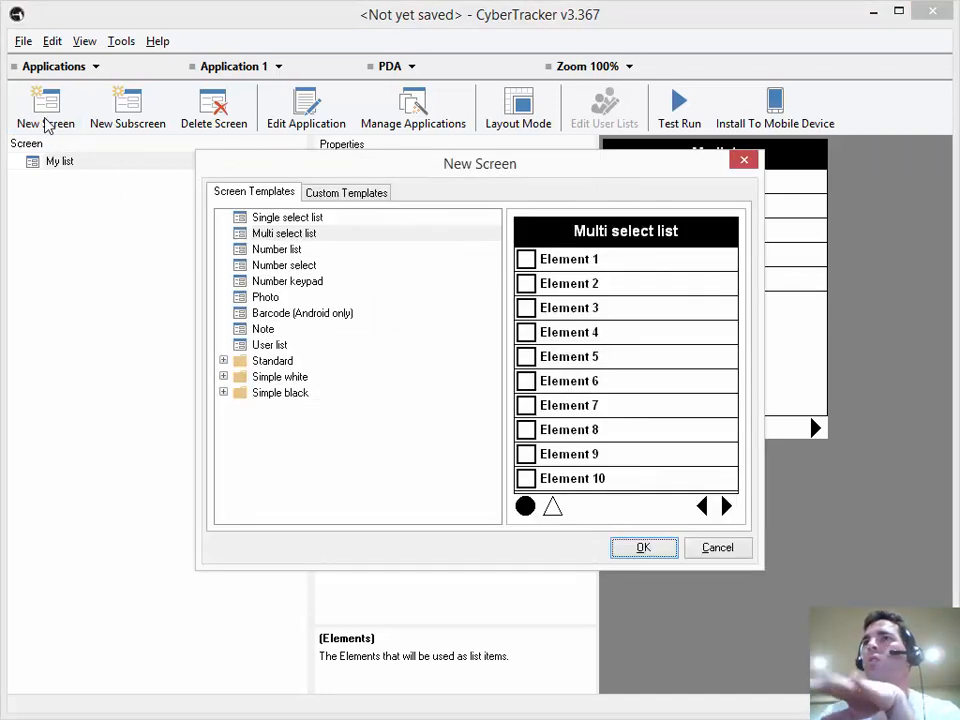
left_click(223, 361)
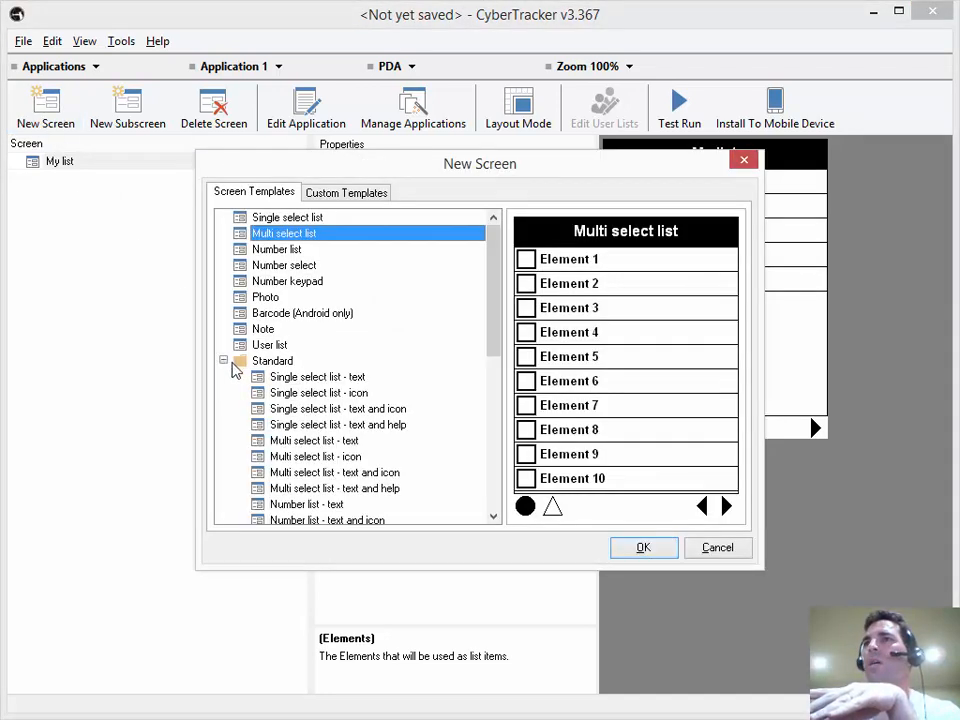
left_click(318, 394)
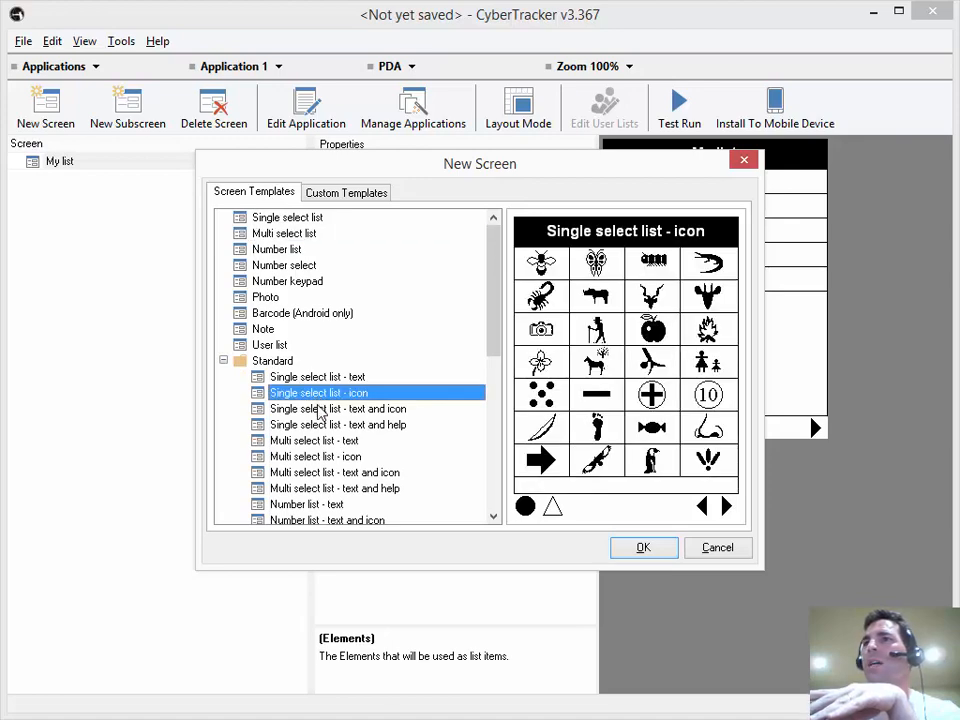
left_click(320, 410)
left_click(322, 426)
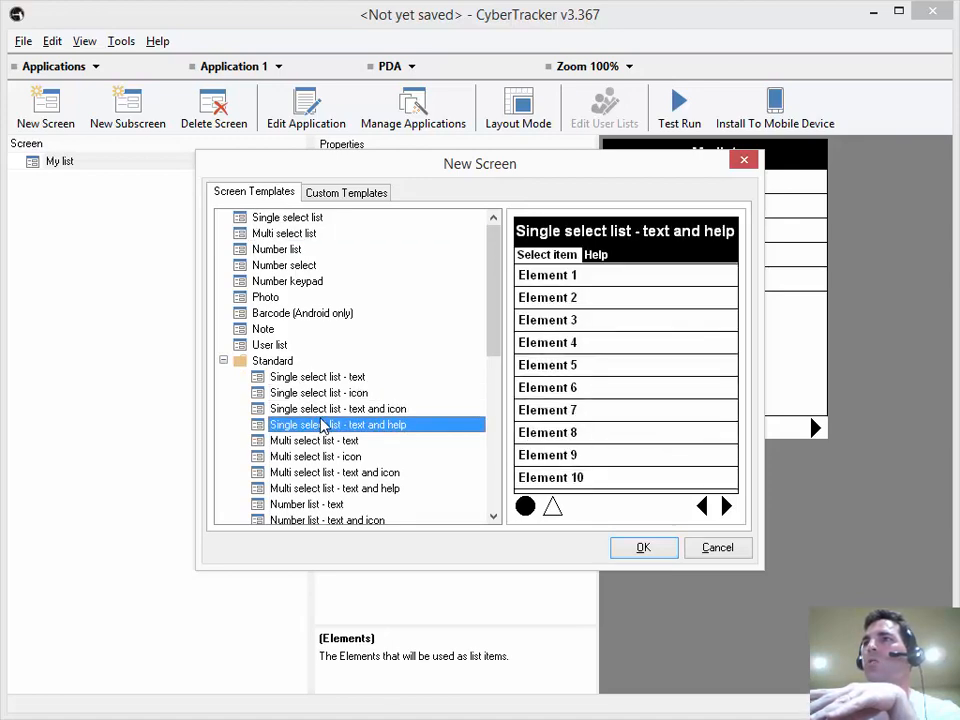
left_click(310, 409)
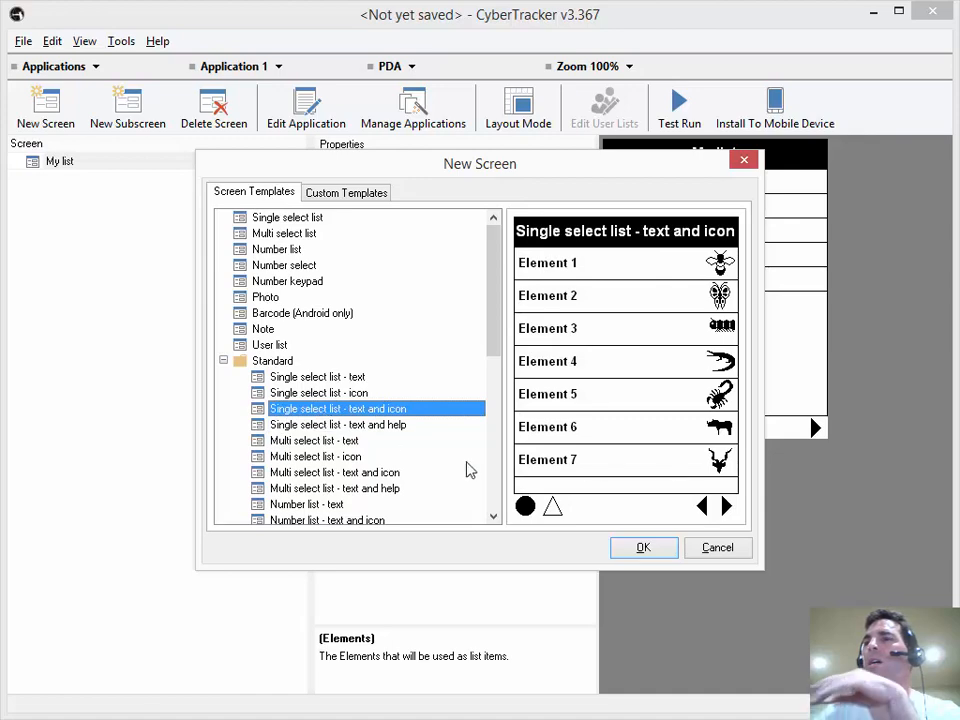
left_click(718, 548)
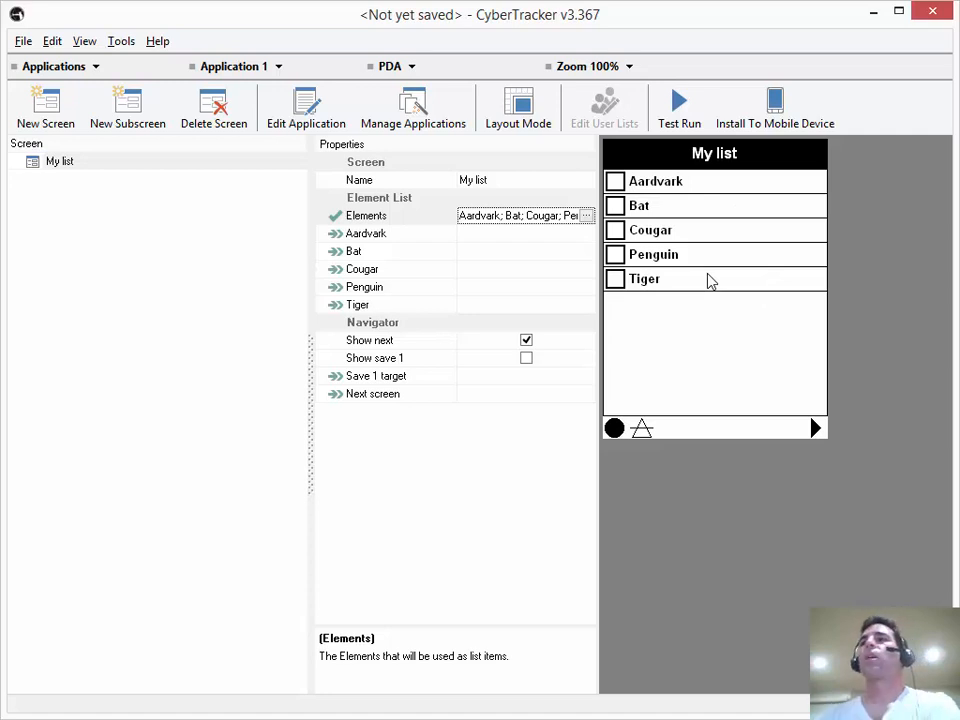
- Switch My list to Layout Mode and select its element list
left_click(518, 110)
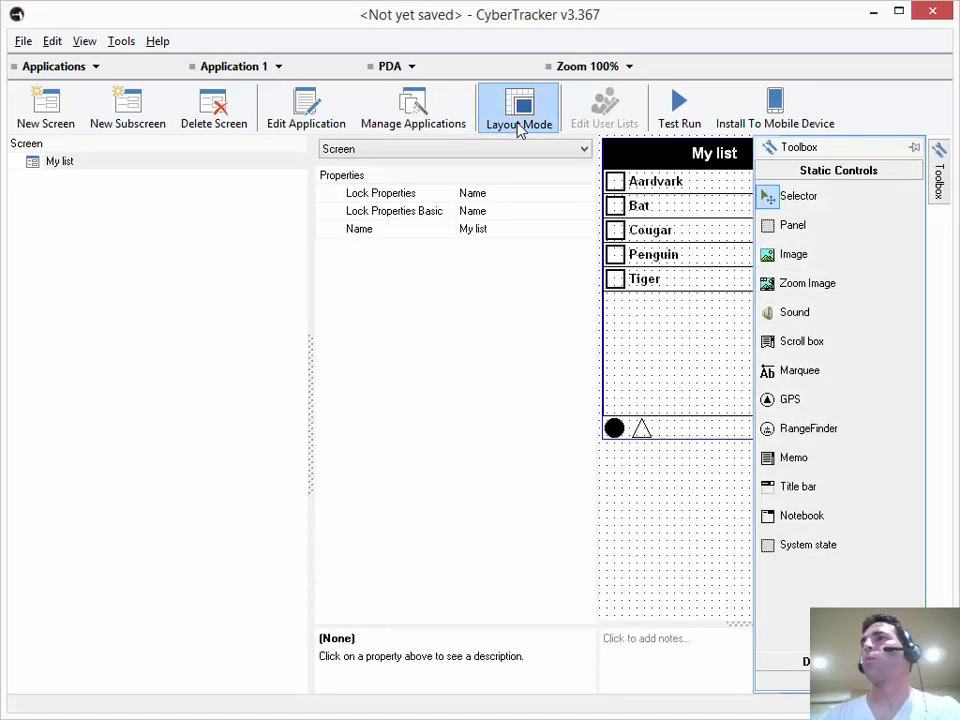
left_click(678, 258)
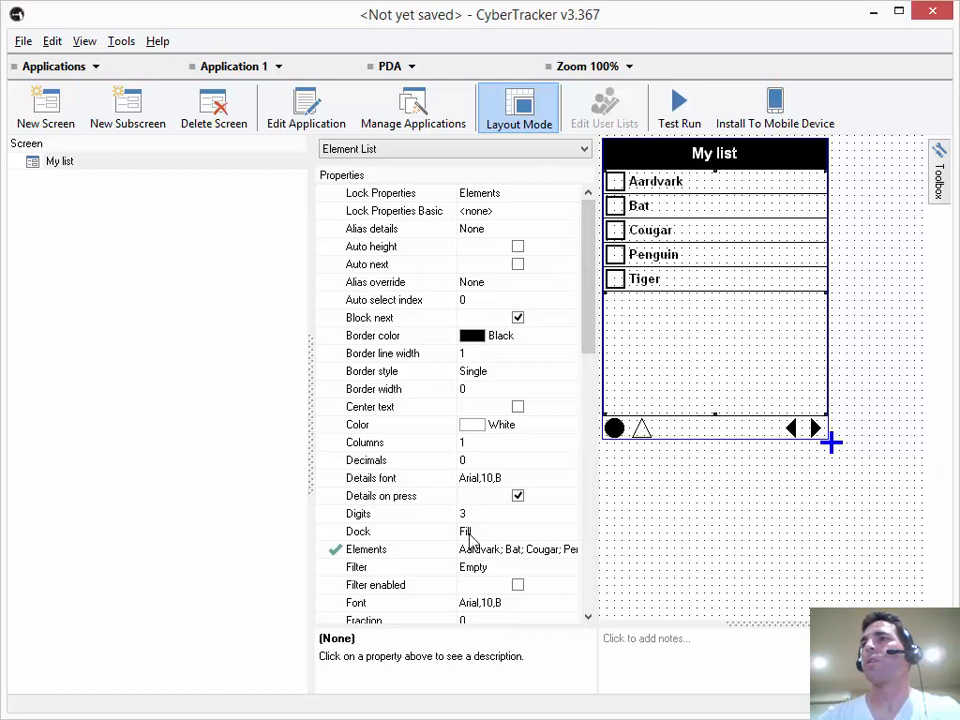
- Try Center text on the element list and turn it off again
left_click(518, 408)
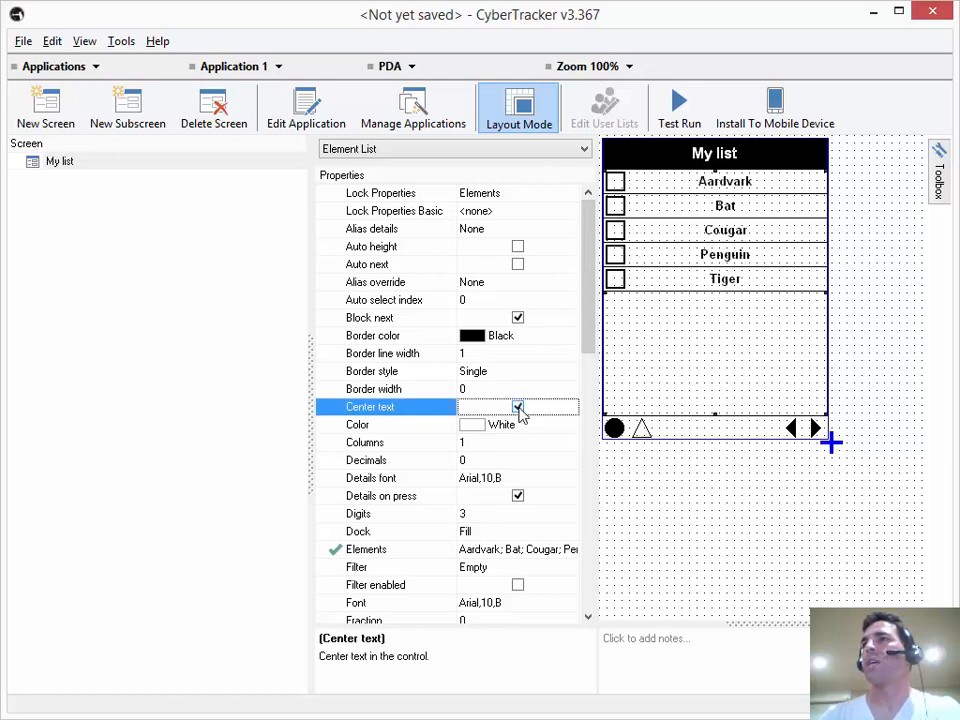
left_click(518, 408)
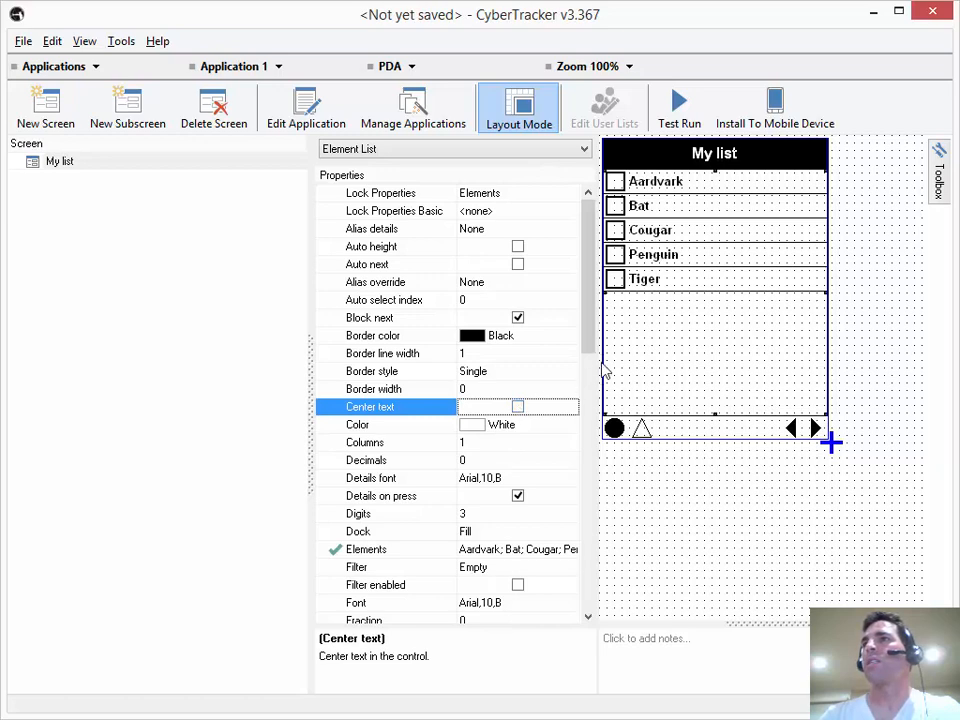
scroll(594, 372, "down", 1)
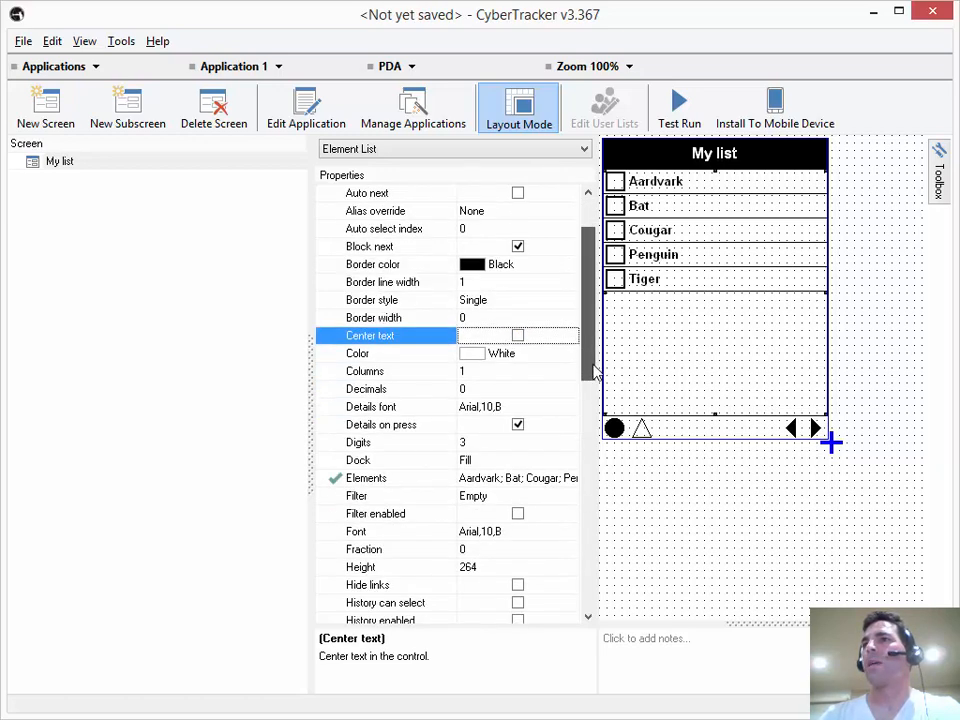
left_click_drag(594, 372, 594, 343)
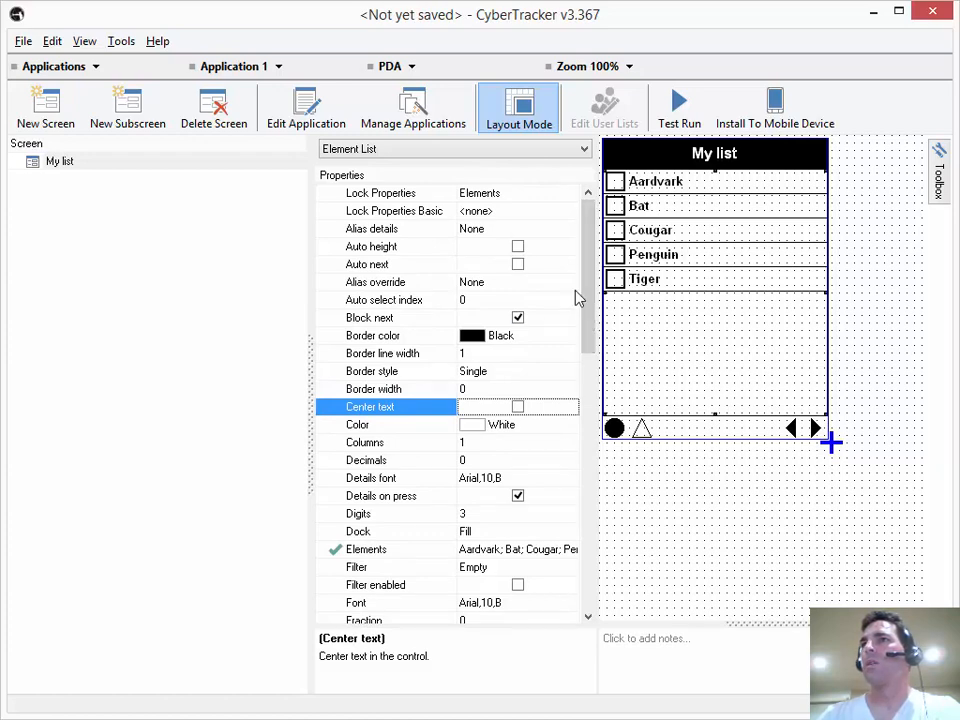
- Set the element list's Icon property to Icon32 and leave Layout Mode
scroll(550, 430, "down", 2)
scroll(542, 486, "down", 2)
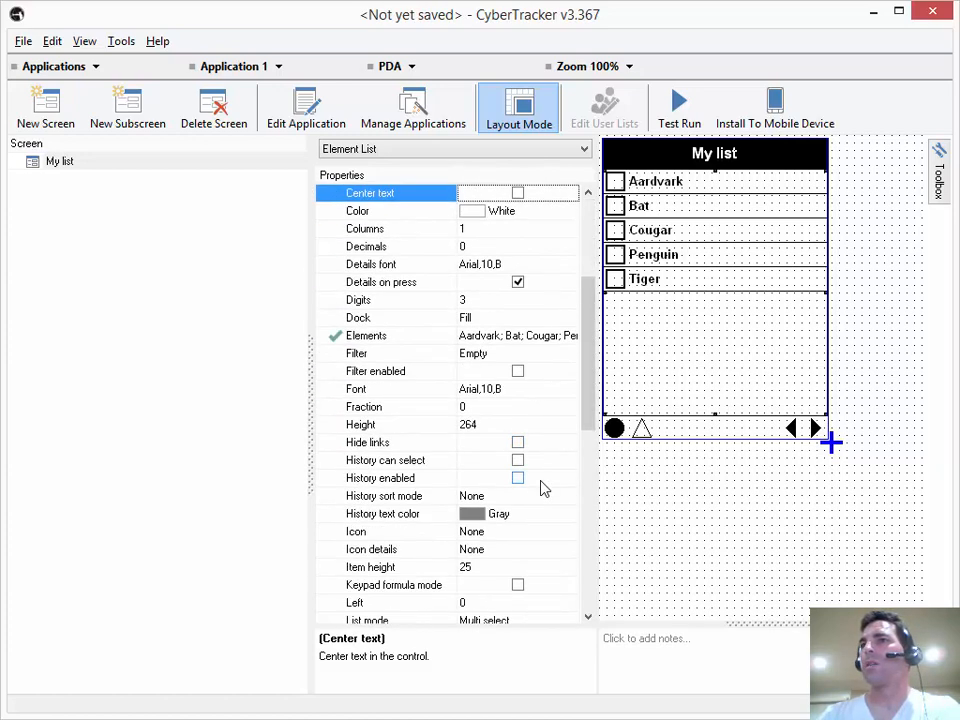
scroll(544, 488, "down", 3)
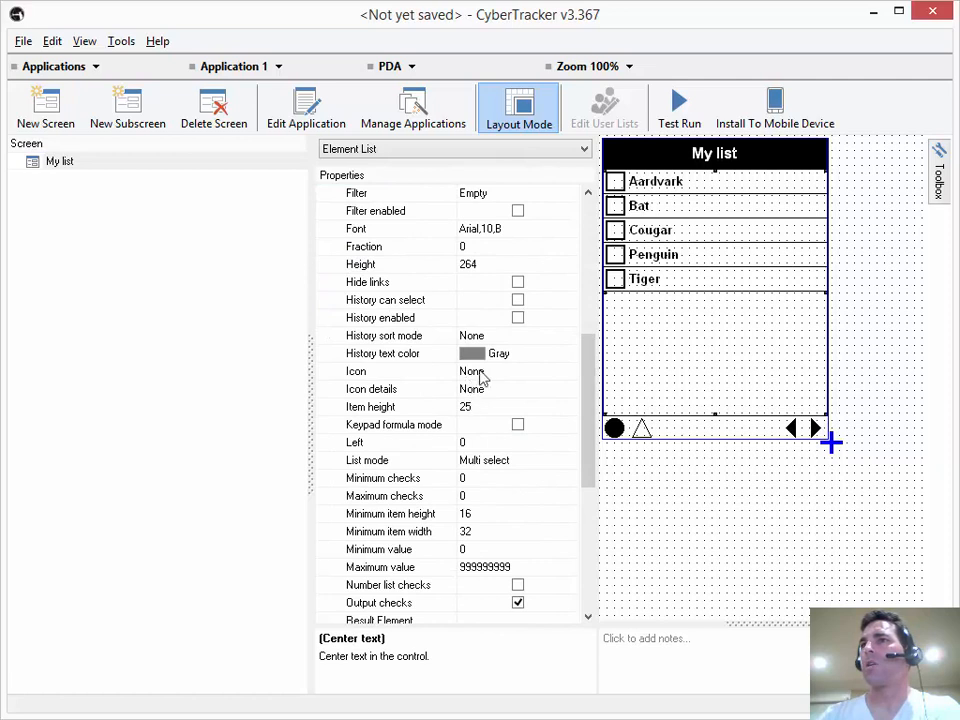
left_click(561, 377)
left_click(569, 372)
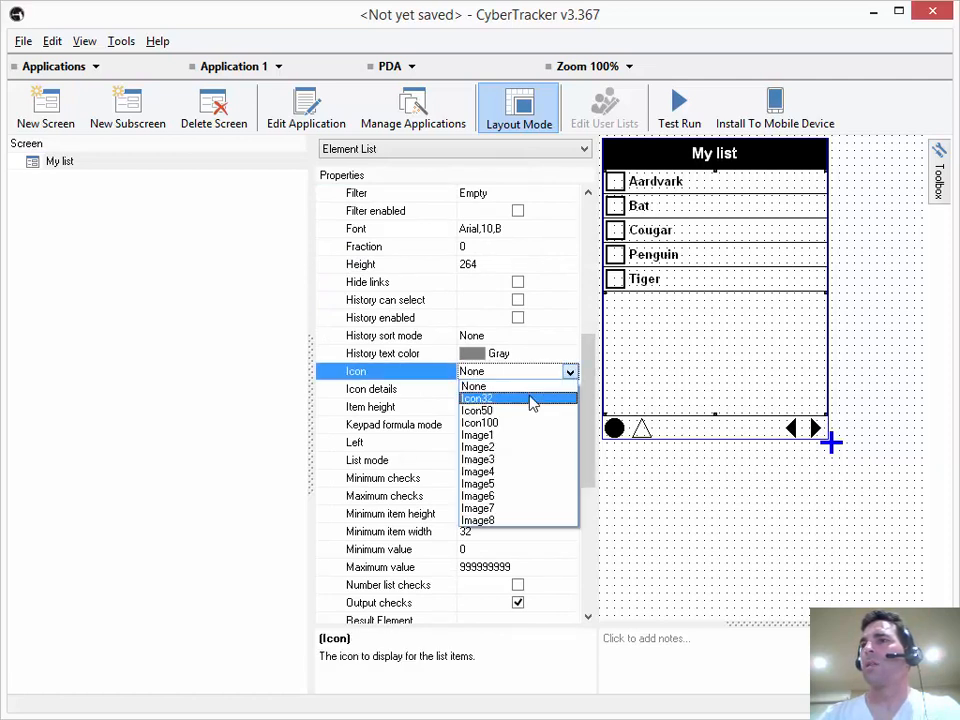
left_click(533, 400)
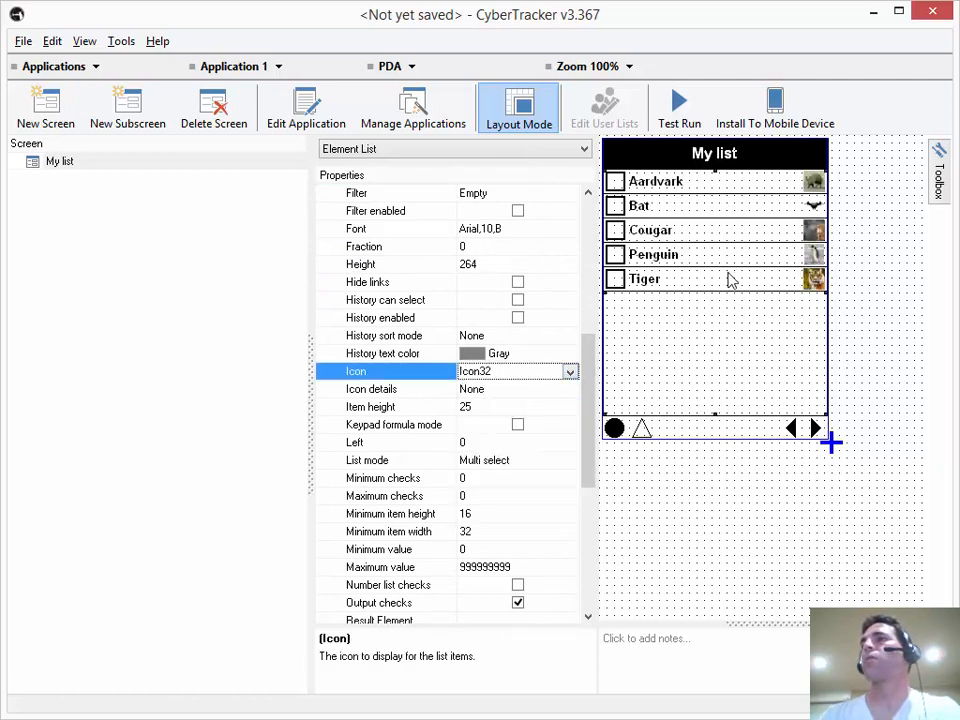
left_click(537, 129)
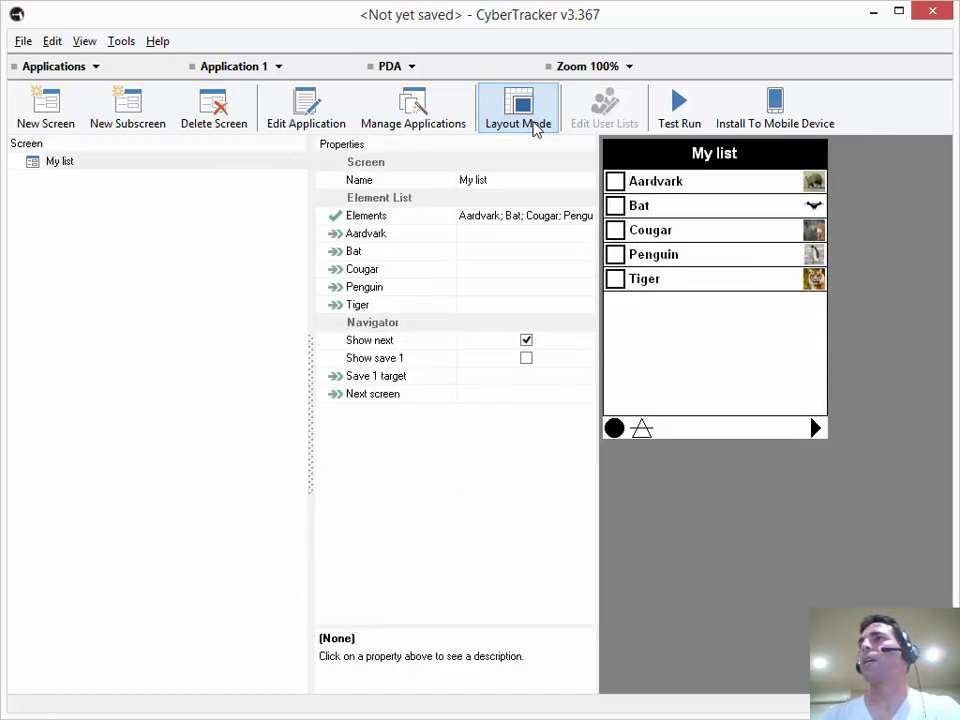
- Test the list preview by toggling Aardvark and Bat, then view Aardvark's enlarged icon and return to the list
left_click(665, 183)
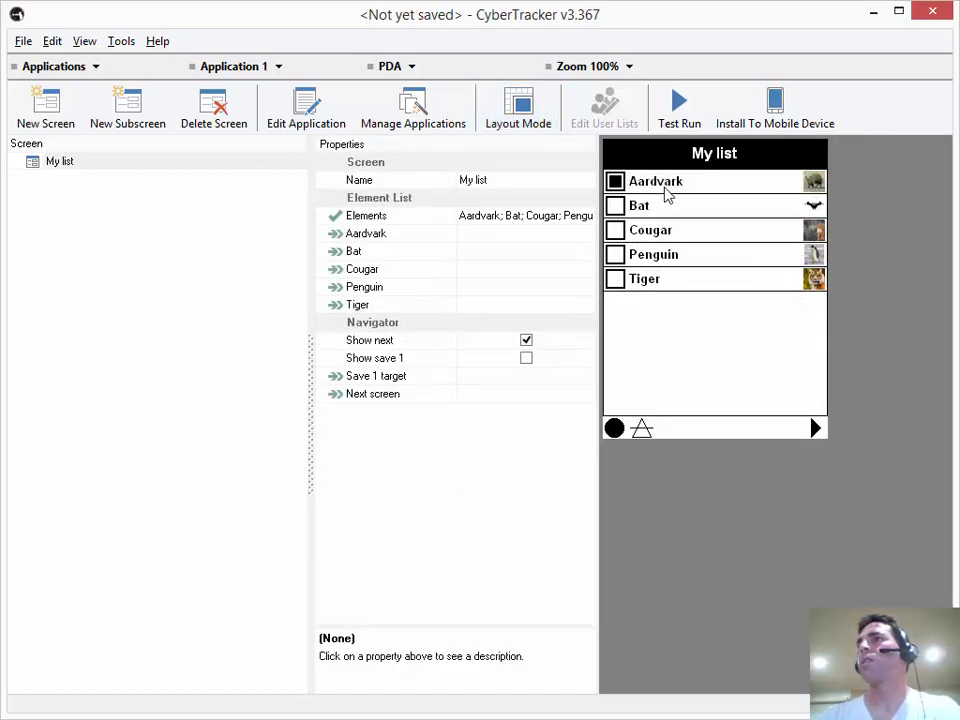
left_click(663, 206)
left_click(661, 184)
left_click(660, 205)
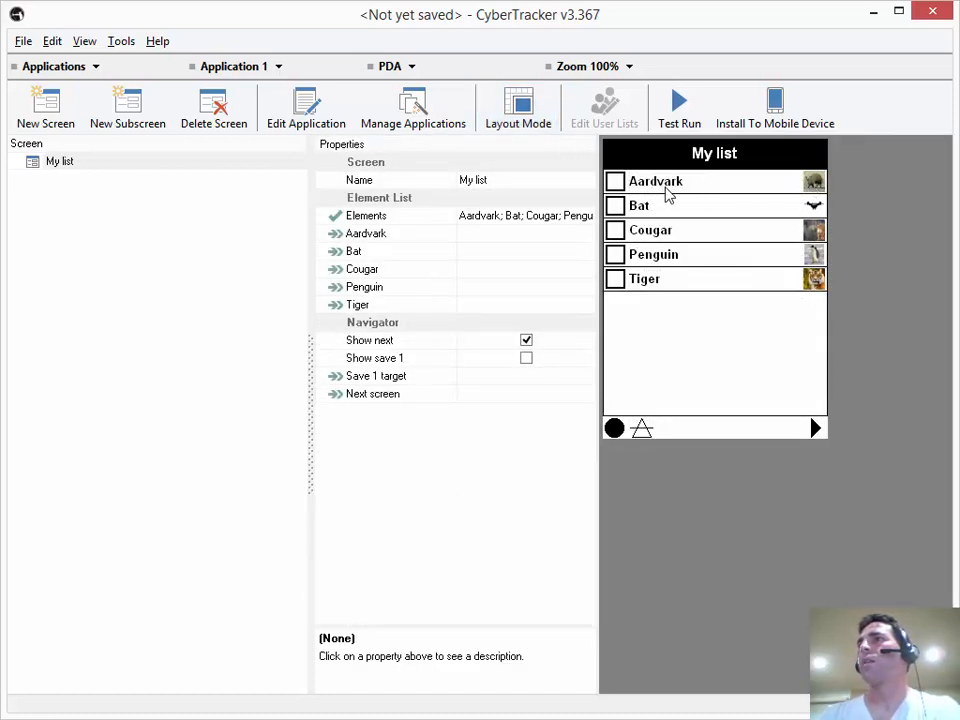
left_click(814, 185)
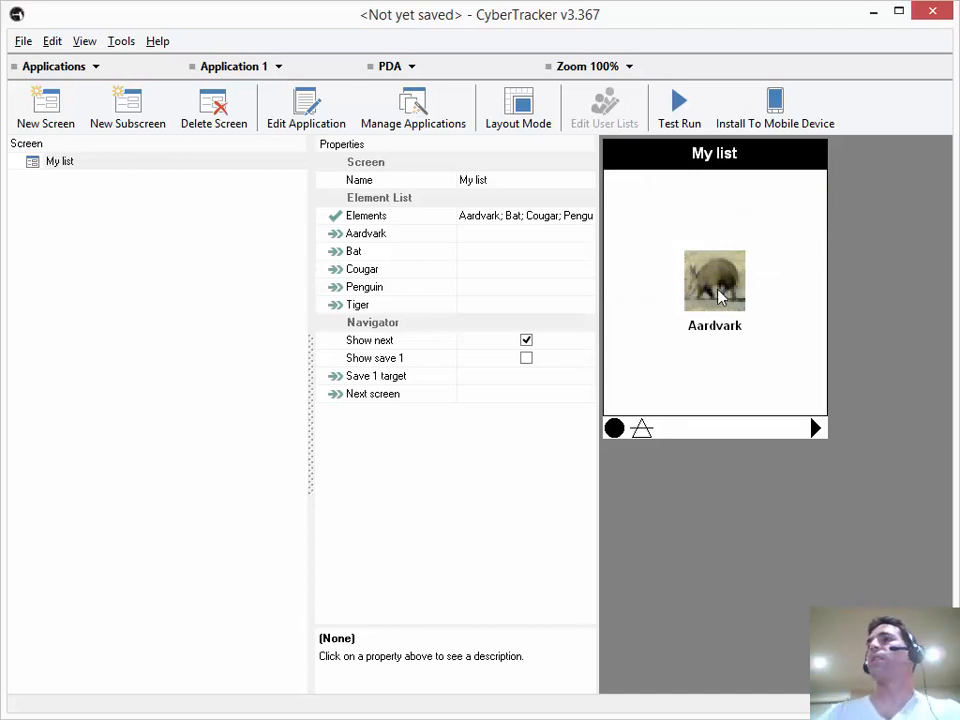
left_click(722, 259)
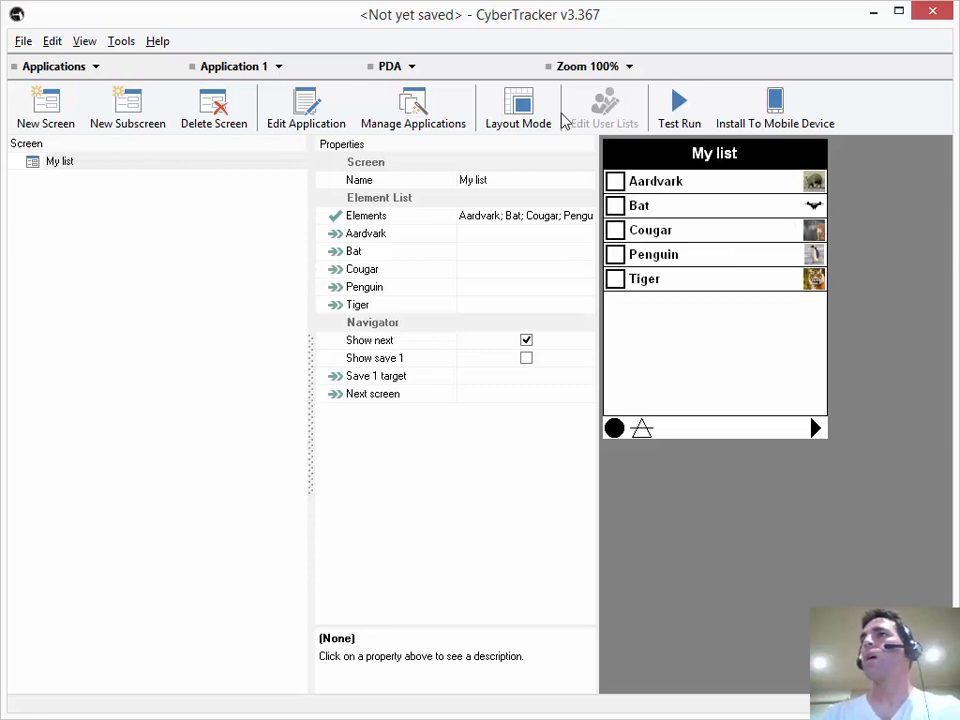
- Return to Layout Mode and set the element list's List mode to Single select
left_click(527, 117)
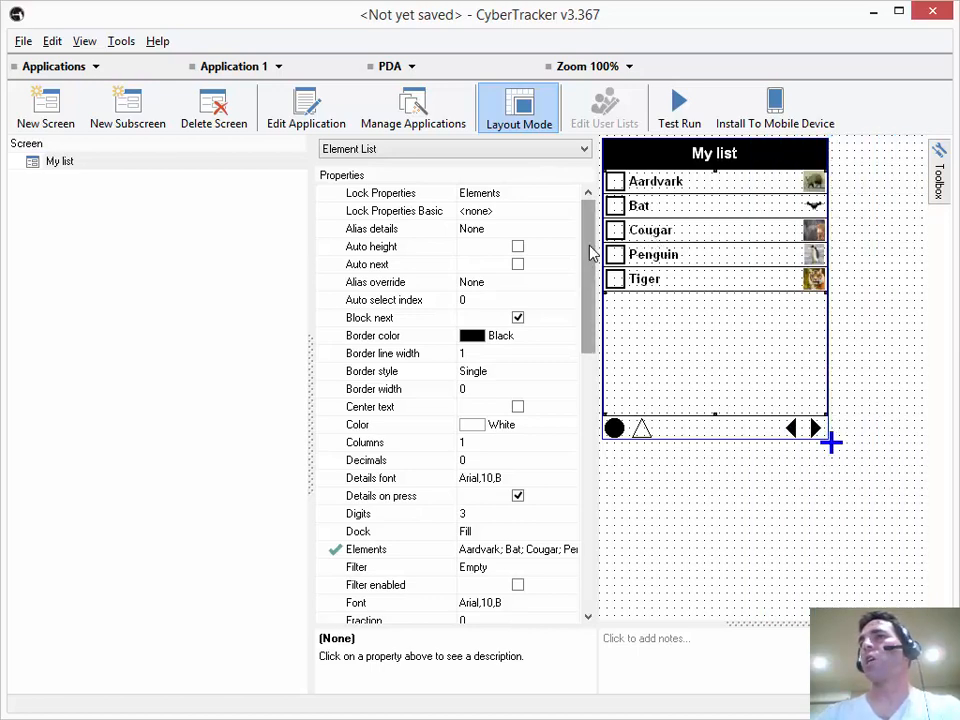
left_click_drag(590, 252, 607, 345)
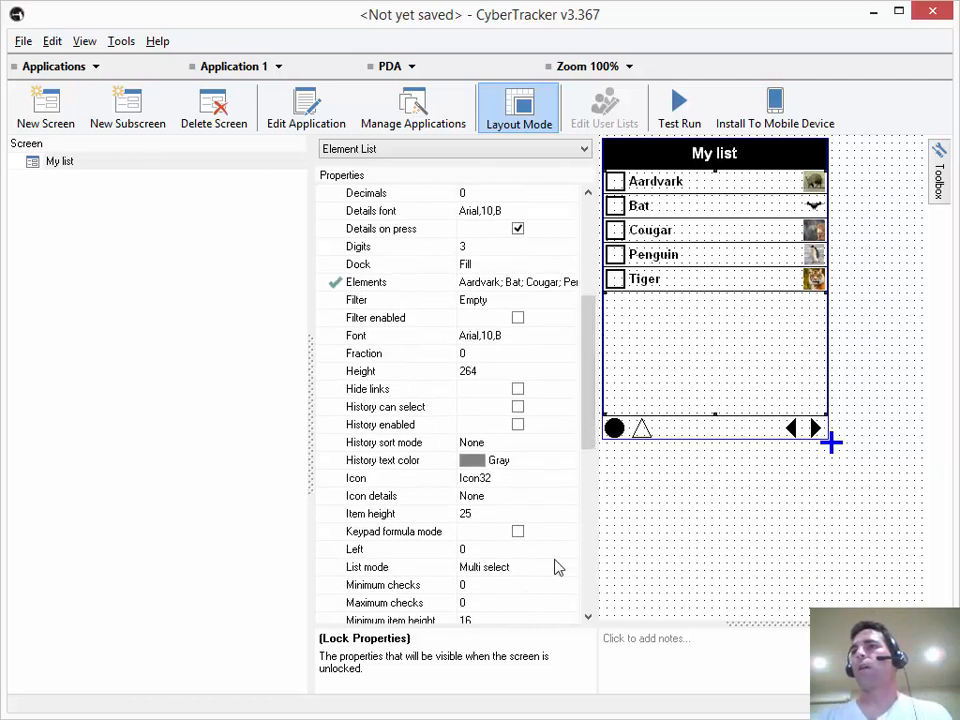
left_click(560, 567)
left_click(570, 567)
left_click(560, 578)
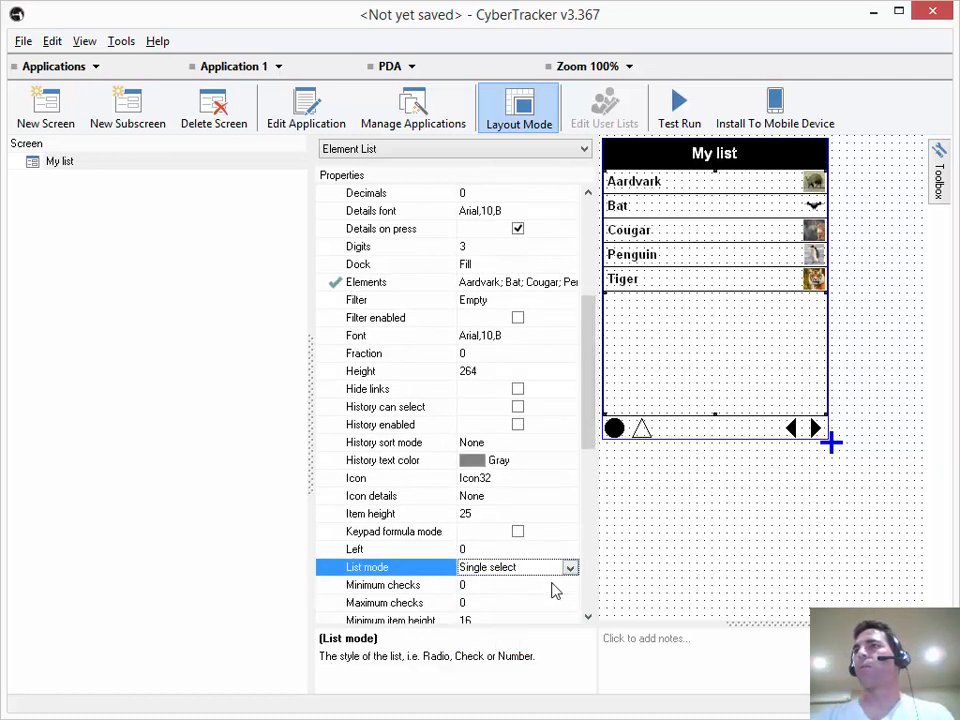
- Try the Multi select icons, Number digits and Number fast-tap list modes on the element list
left_click(570, 567)
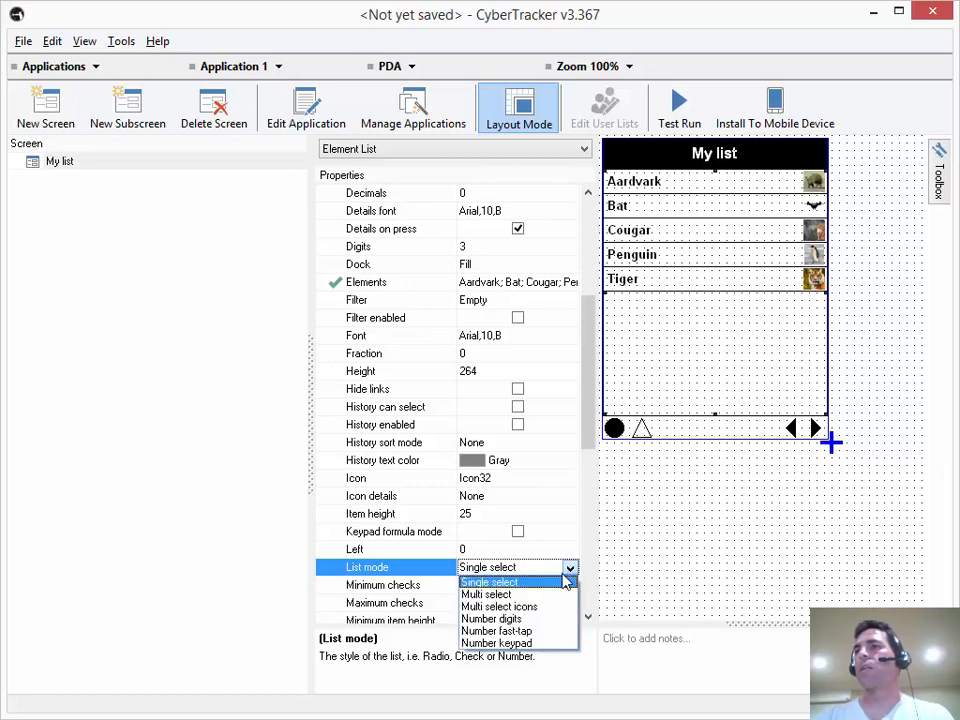
left_click(545, 607)
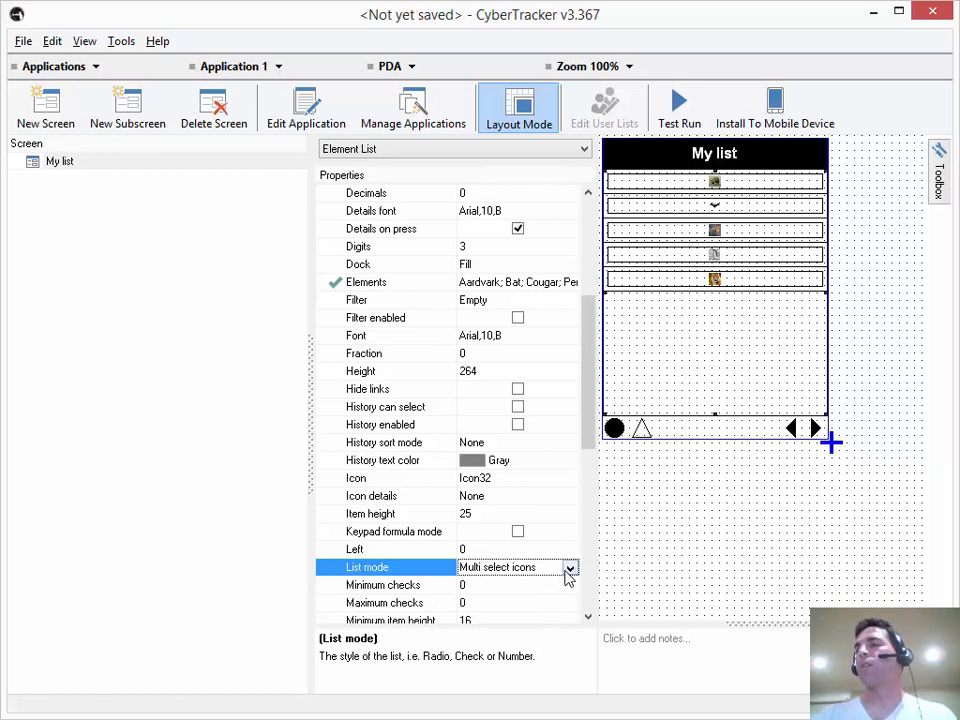
left_click(569, 569)
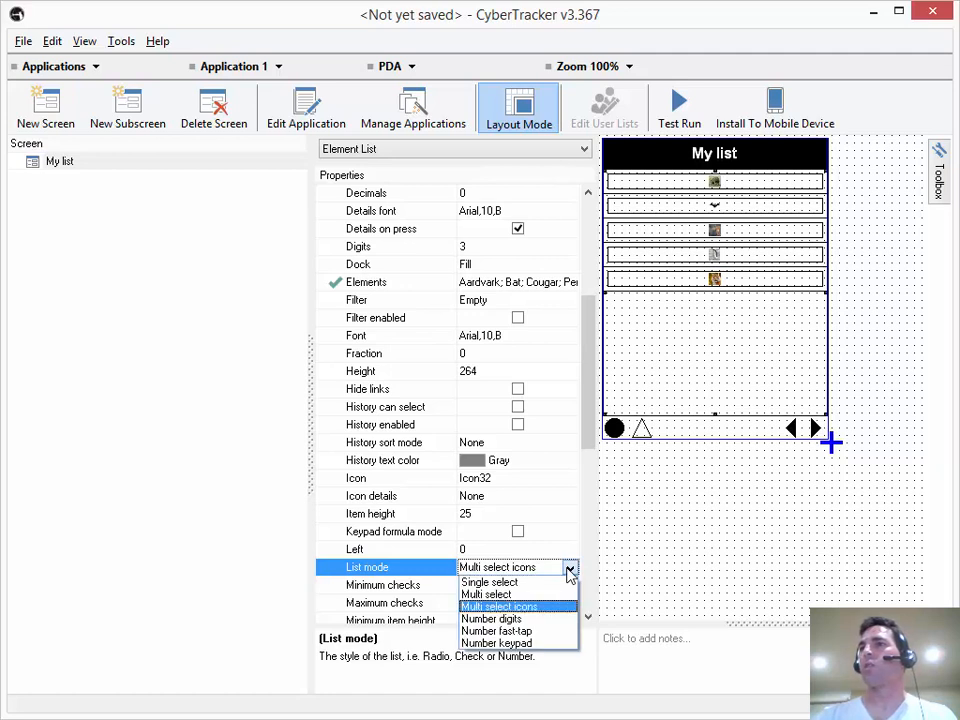
left_click(546, 620)
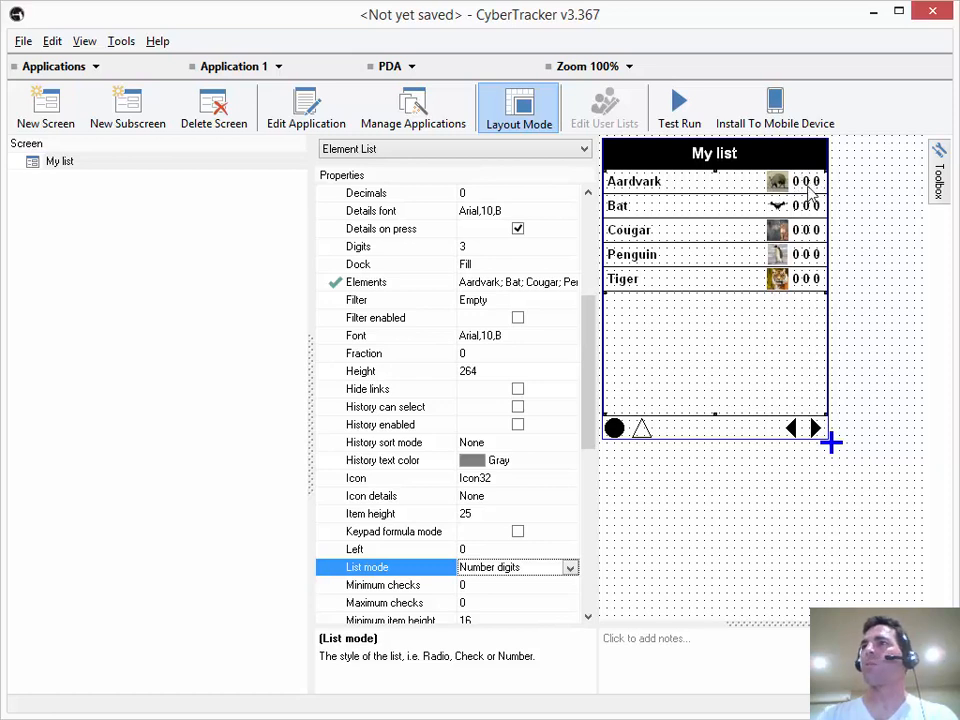
left_click(571, 573)
left_click(543, 632)
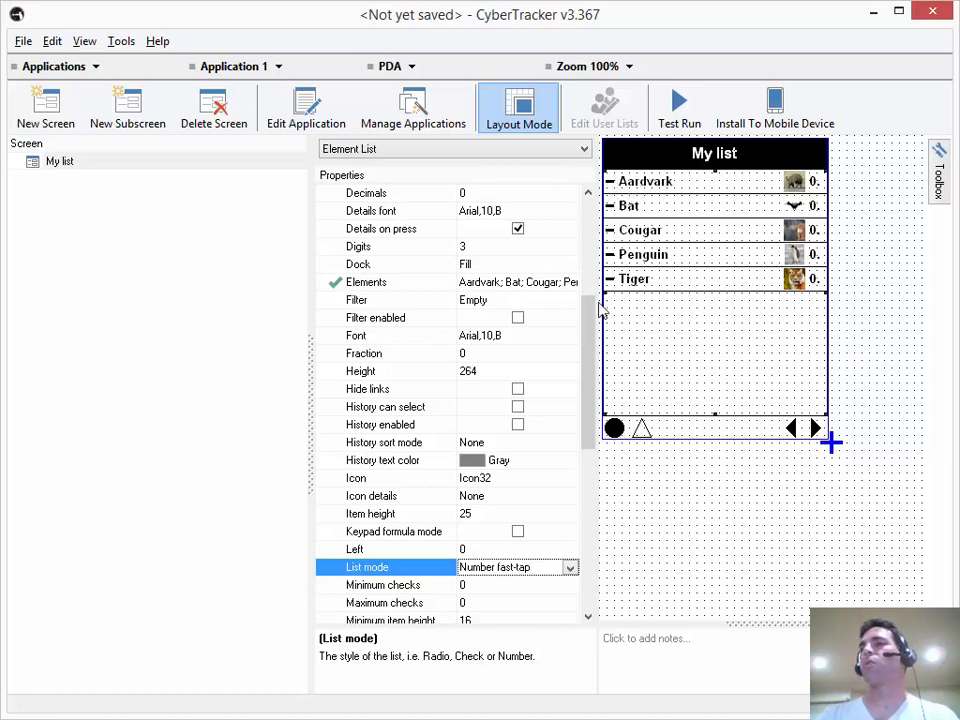
- Set the element list's List mode to Number keypad and leave Layout Mode
left_click(570, 567)
left_click(527, 644)
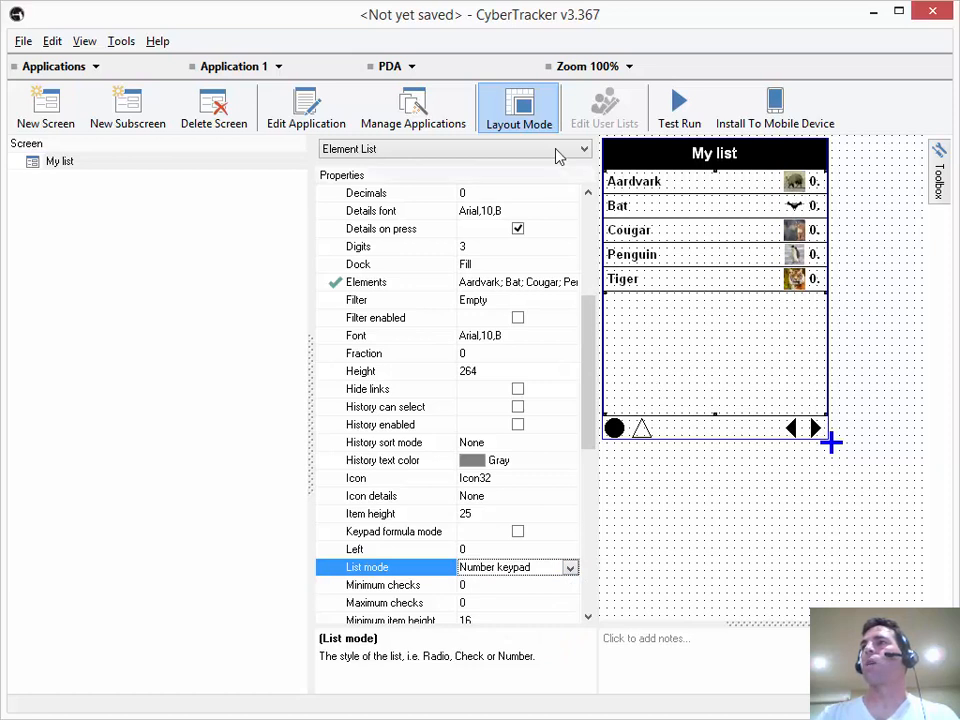
left_click(531, 112)
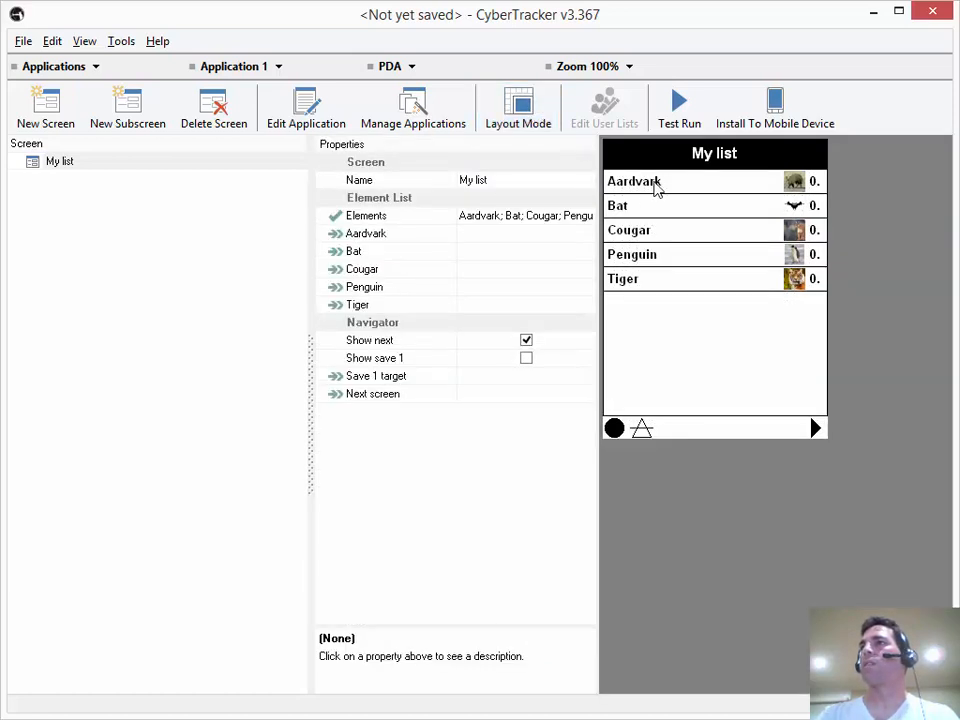
- Enter 547 for Aardvark on the preview's number keypad and accept the value
left_click(655, 186)
left_click(656, 187)
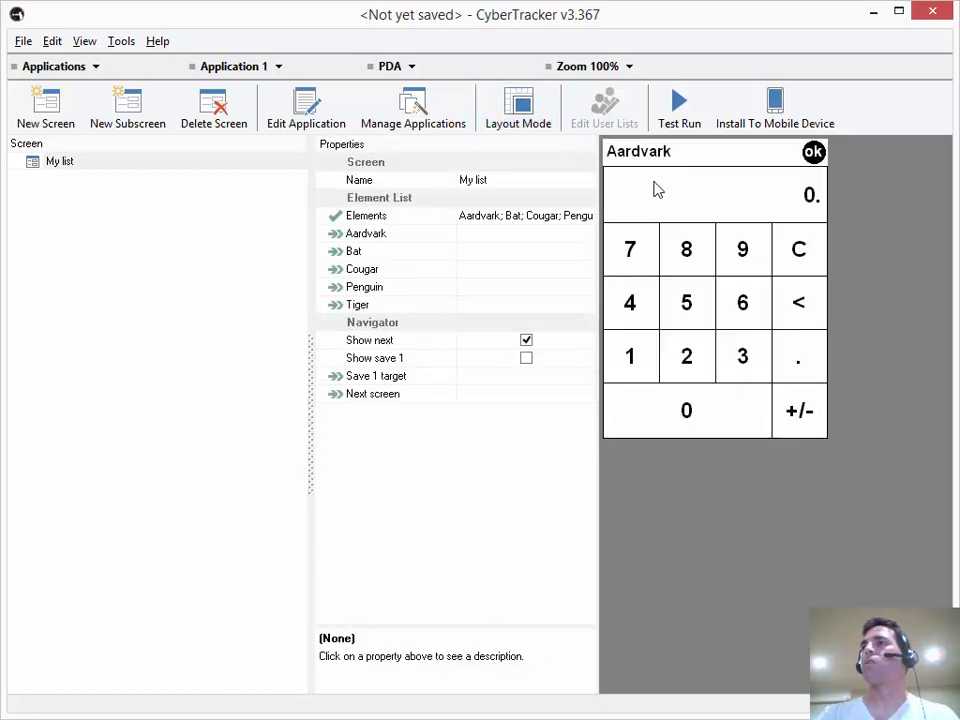
left_click(686, 310)
left_click(610, 300)
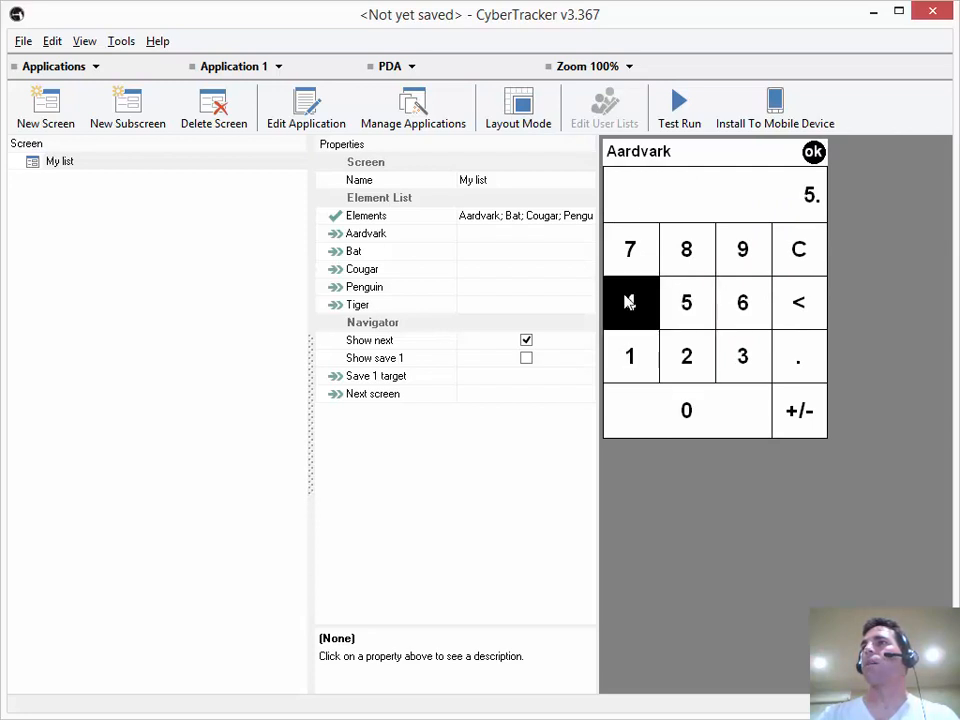
left_click(628, 258)
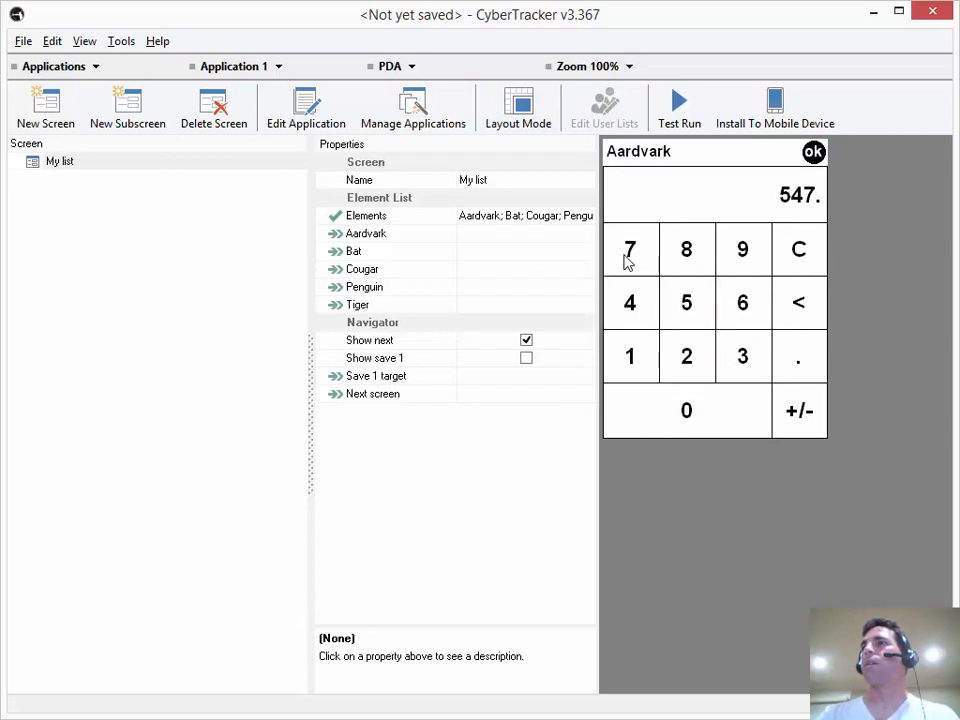
left_click(815, 153)
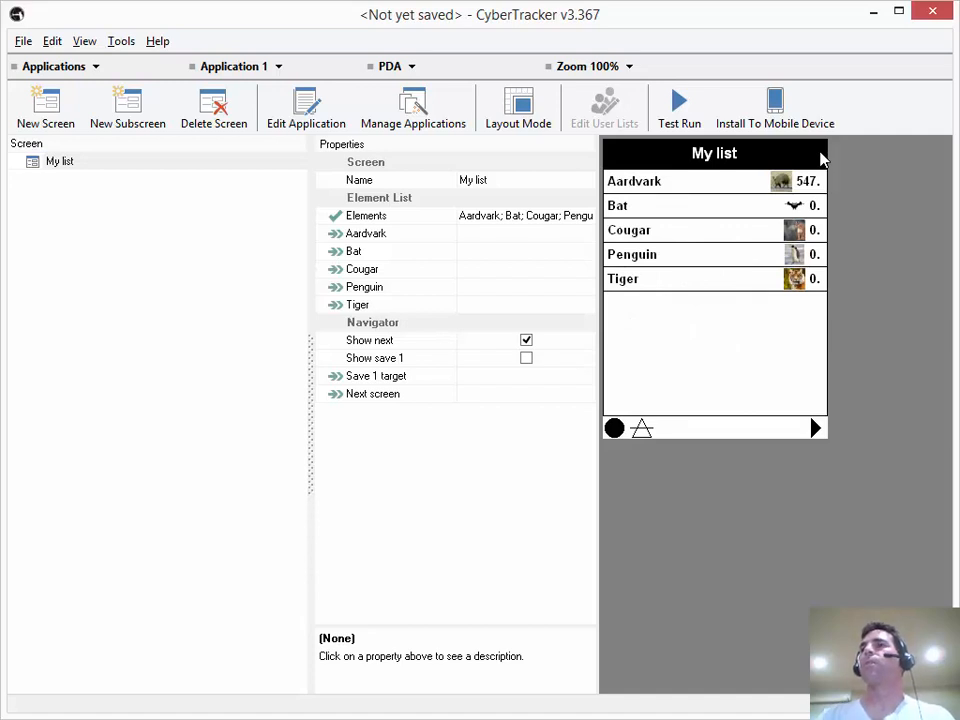
- Return to Layout Mode and change the element list's List mode from the keypad style to Single select
left_click(522, 122)
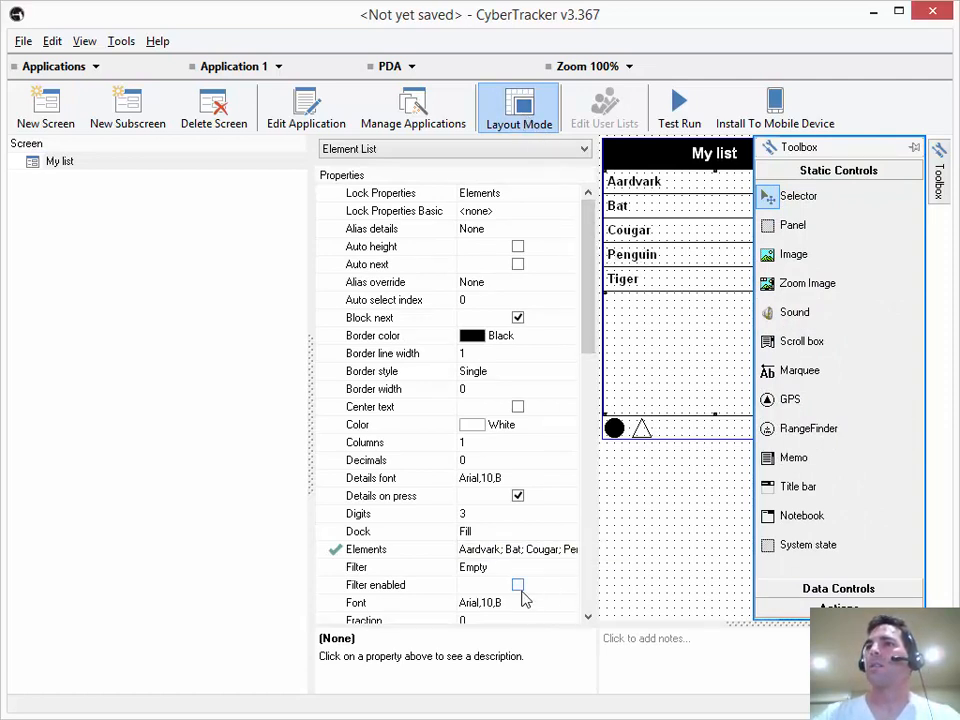
left_click_drag(589, 332, 594, 410)
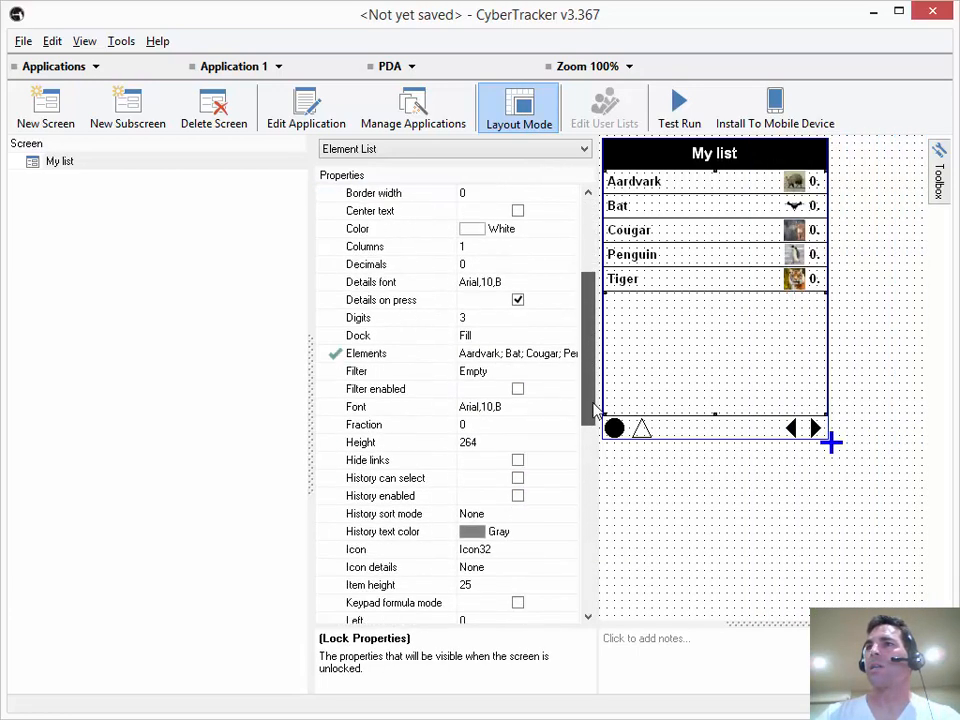
left_click(588, 616)
left_click(588, 616)
left_click(588, 616)
left_click(562, 590)
left_click(566, 590)
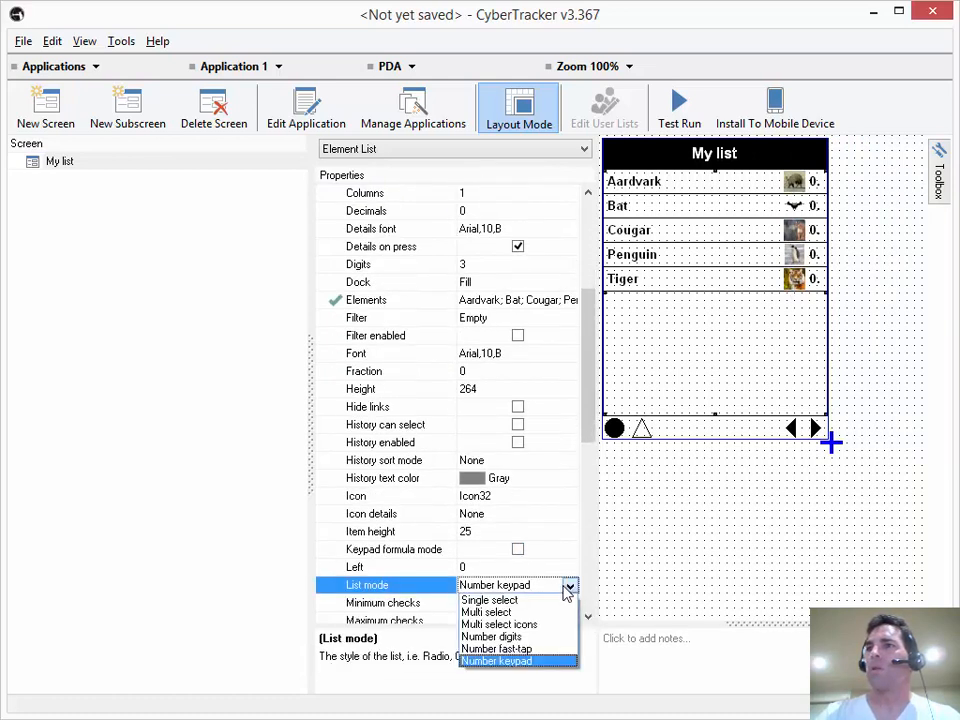
left_click(490, 600)
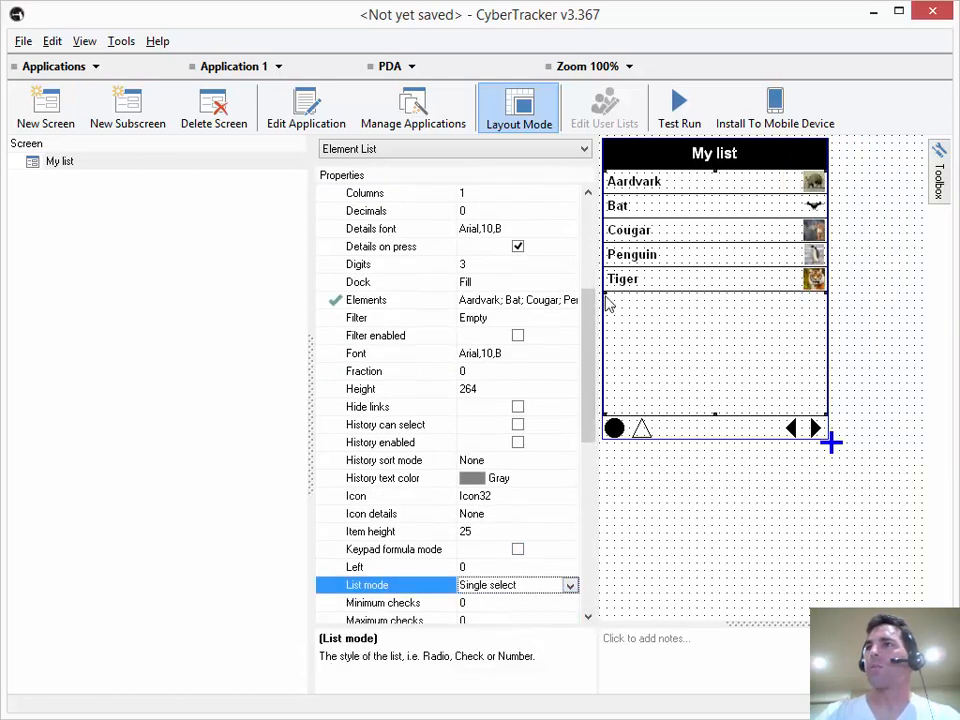
- Enable Auto next on the element list, leave Layout Mode and test it by choosing Bat in the preview
left_click_drag(588, 310, 579, 223)
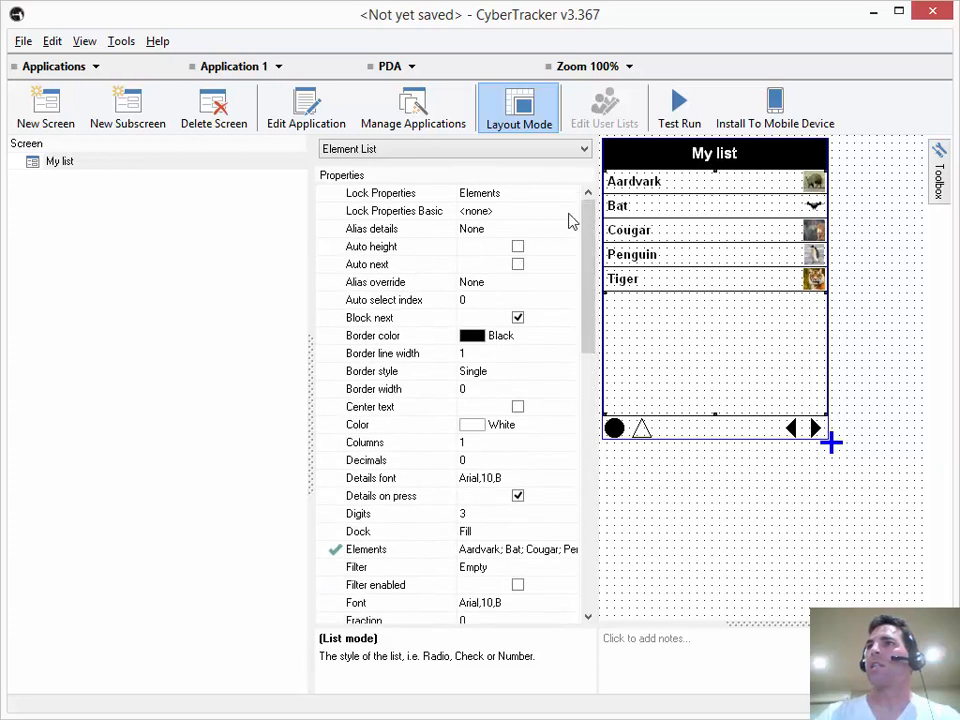
left_click(518, 265)
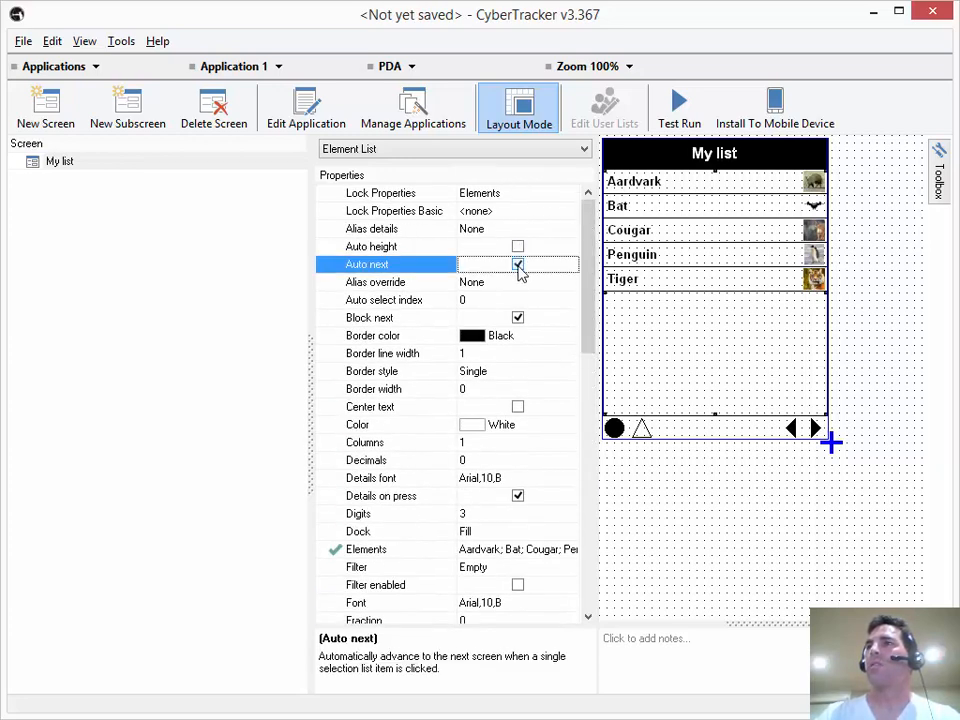
left_click(518, 116)
left_click(699, 216)
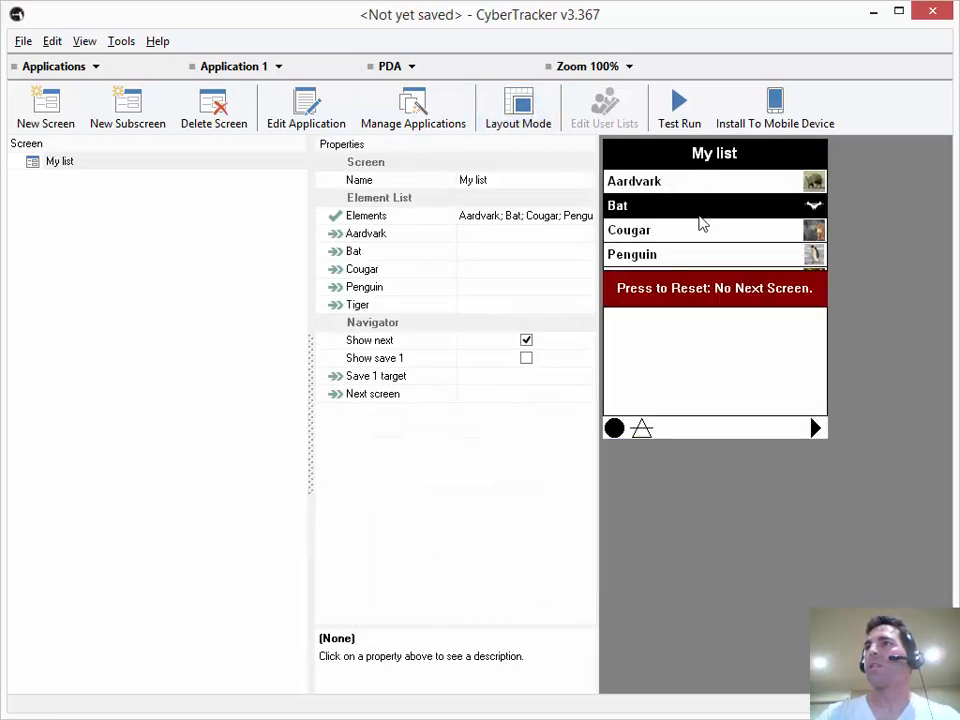
left_click(696, 308)
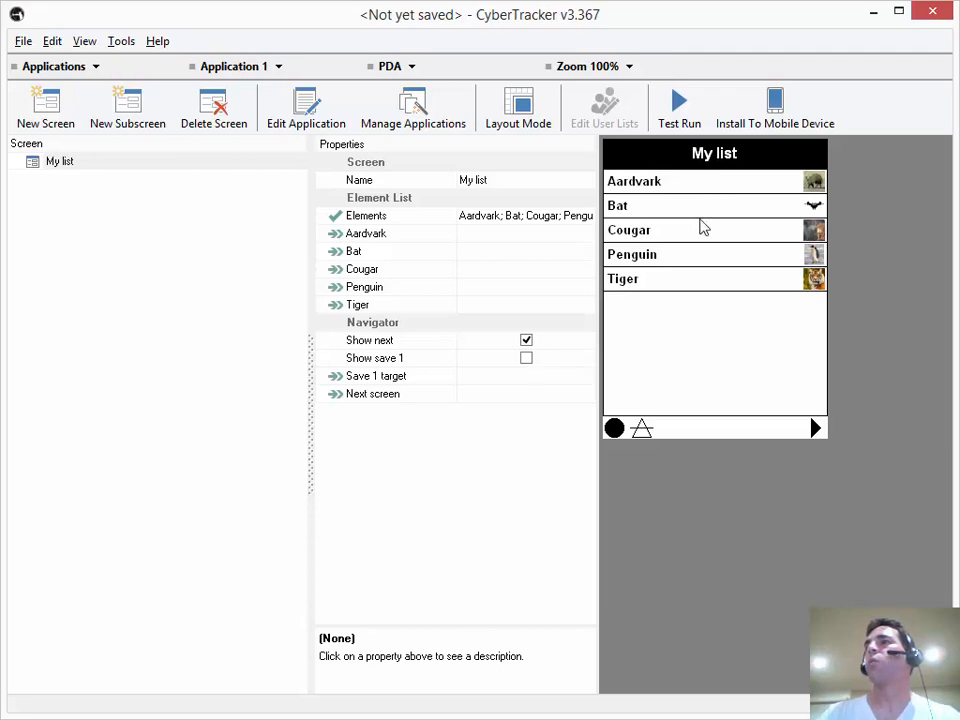
- Add a new screen from the Photo template and name it Photo
left_click(67, 120)
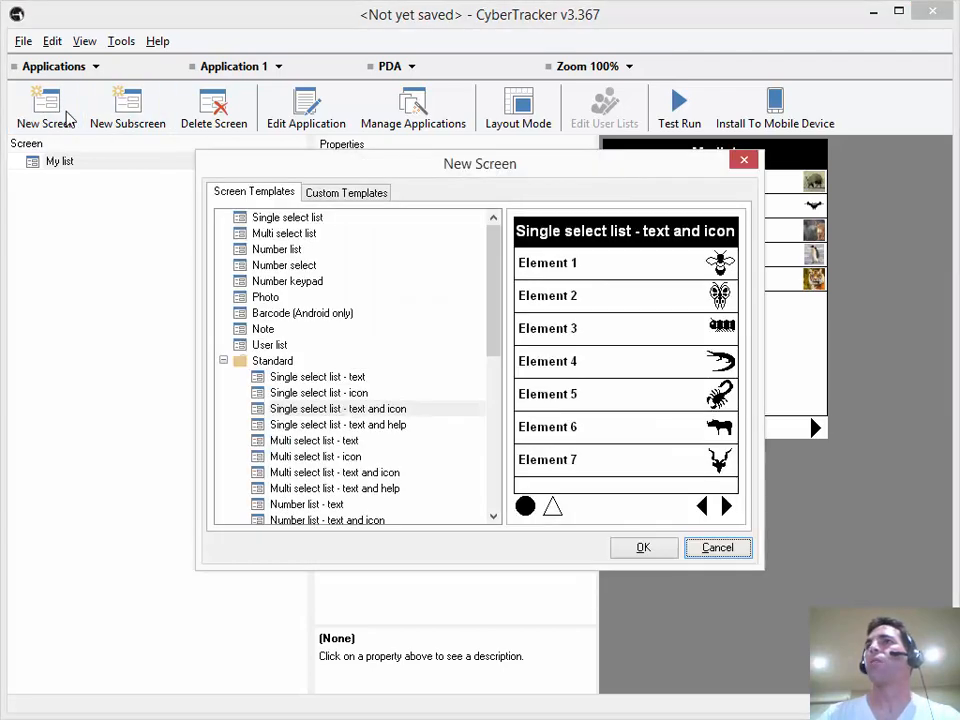
left_click(265, 297)
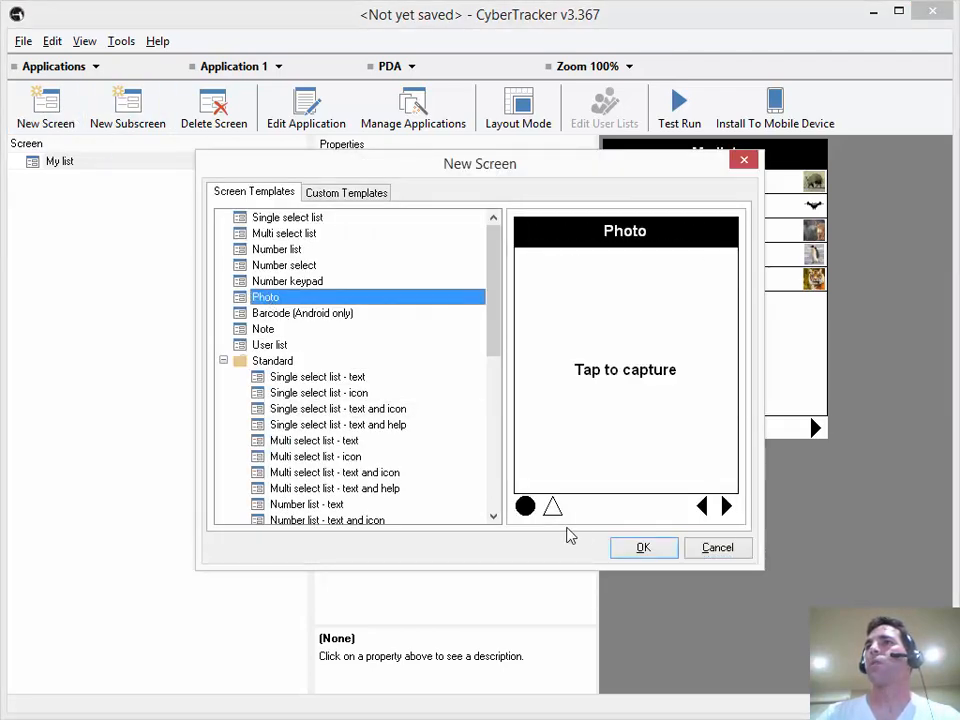
left_click(643, 548)
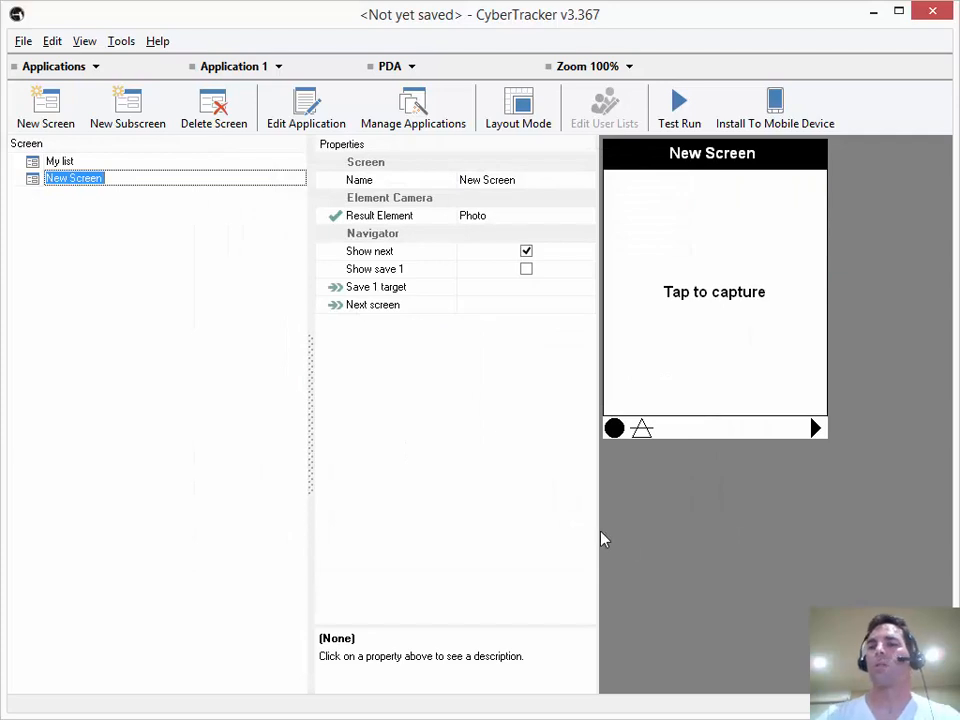
type("Photo")
key("Return")
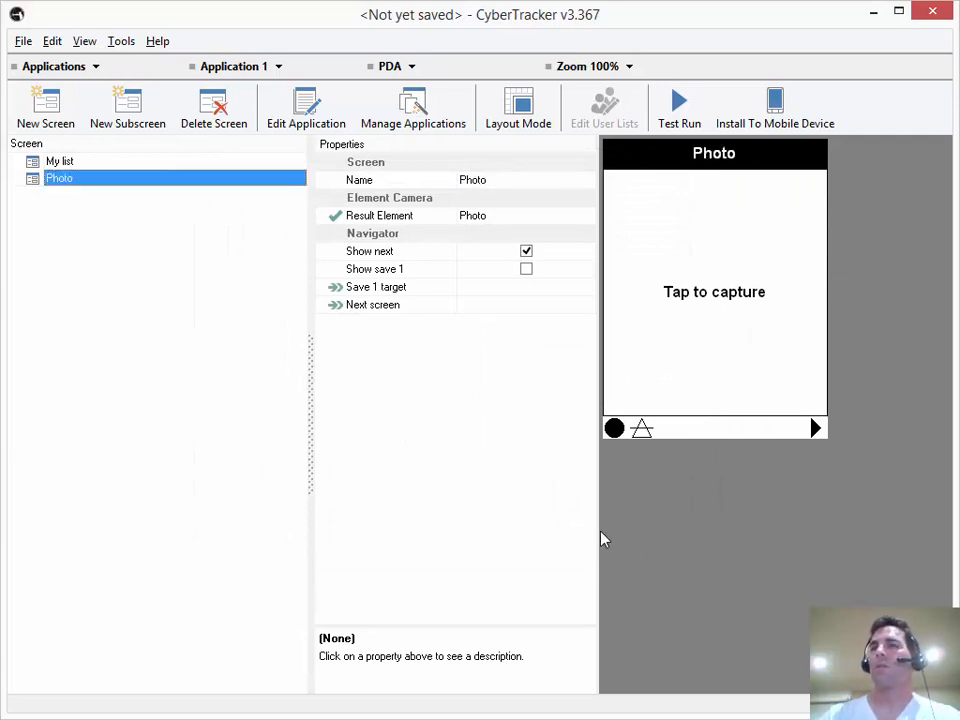
- Test Auto next by choosing Cougar in the My list preview, then go back from the Photo screen
key("Up")
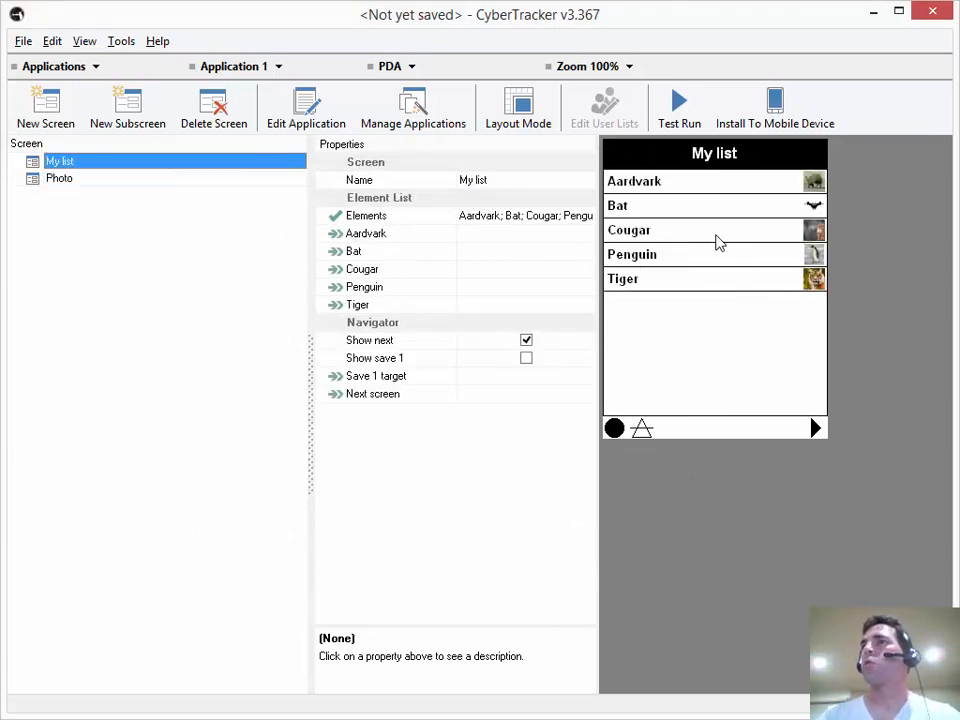
key("Down")
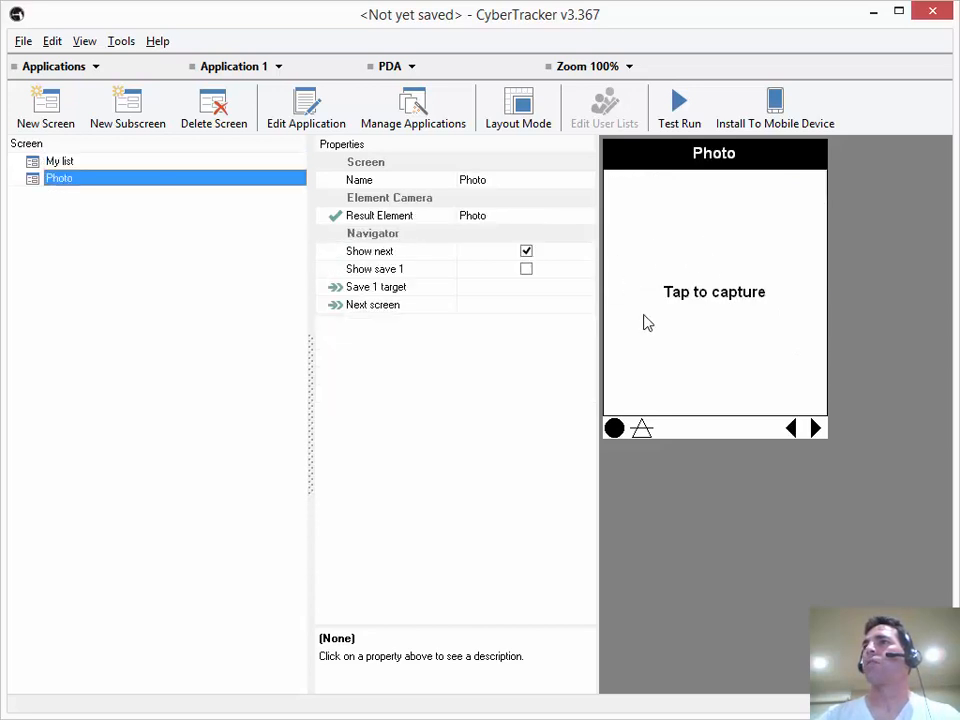
left_click(791, 432)
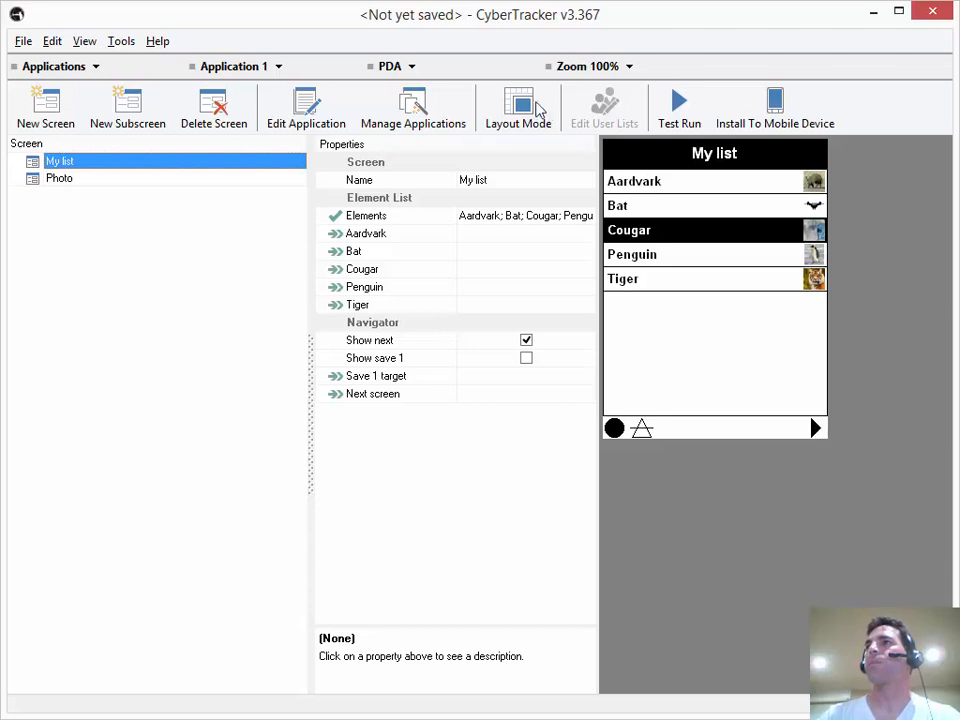
- In Layout Mode, try two and three columns on the My list element list and set Columns to 4
left_click(522, 108)
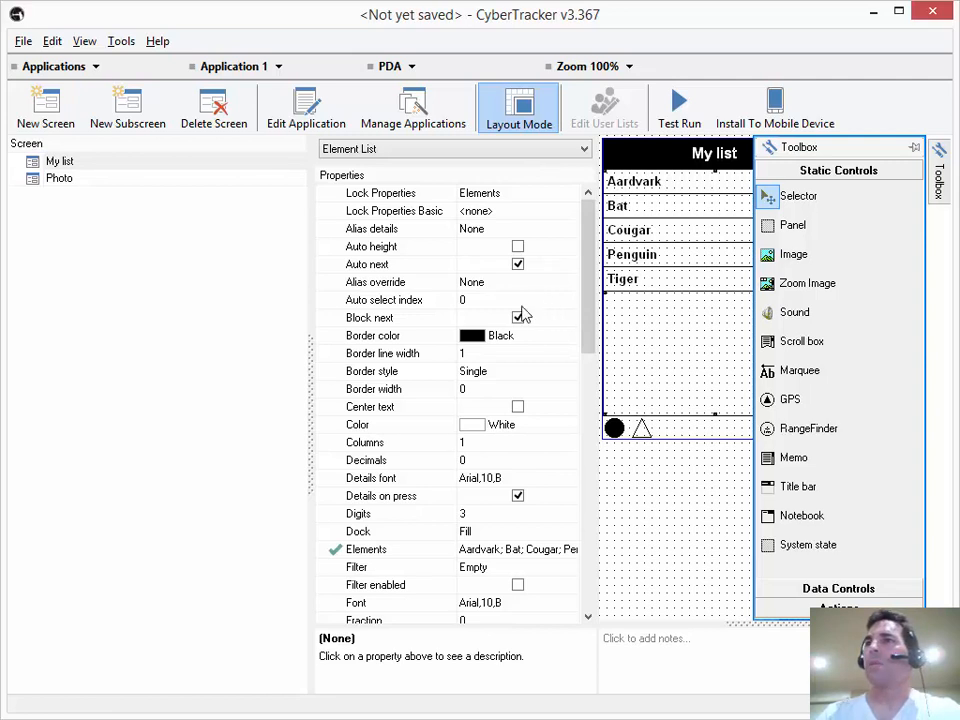
left_click(514, 450)
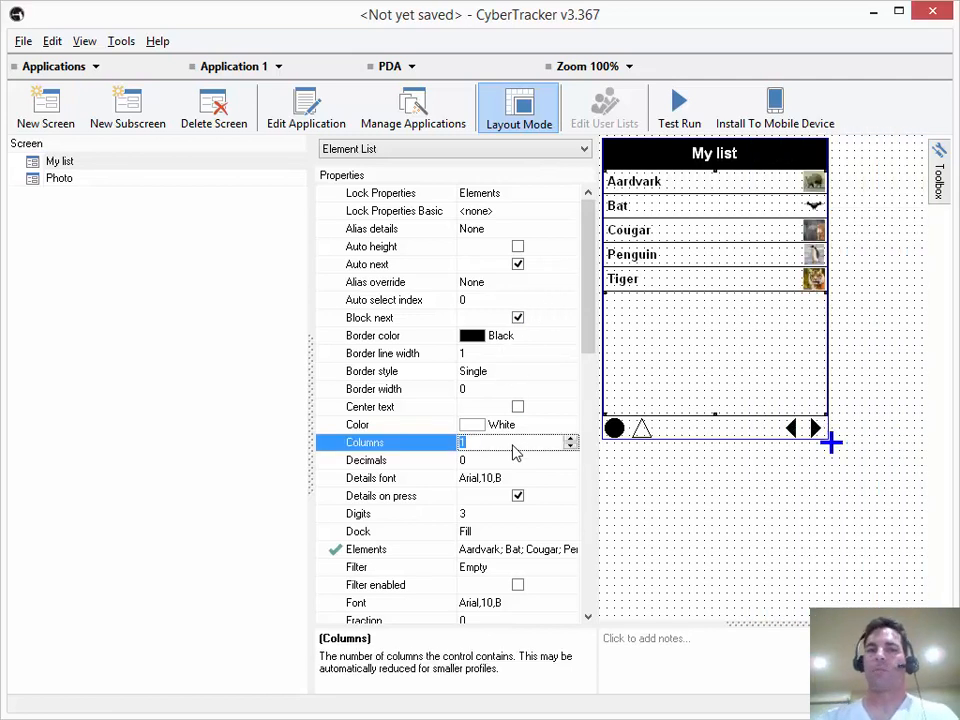
scroll(514, 452, "up", 1)
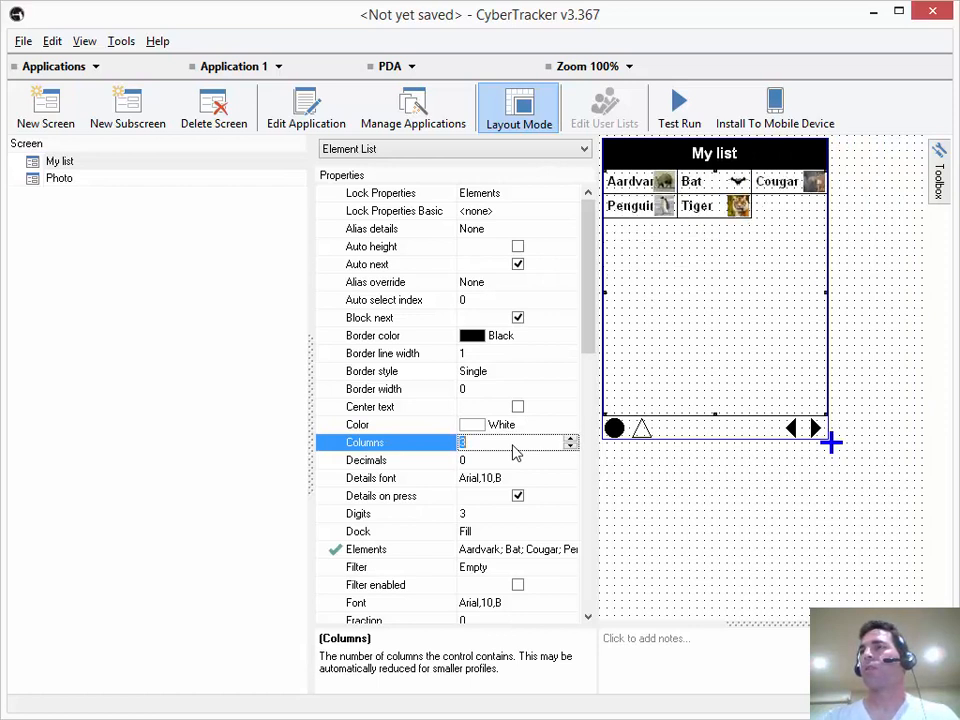
scroll(514, 452, "down", 1)
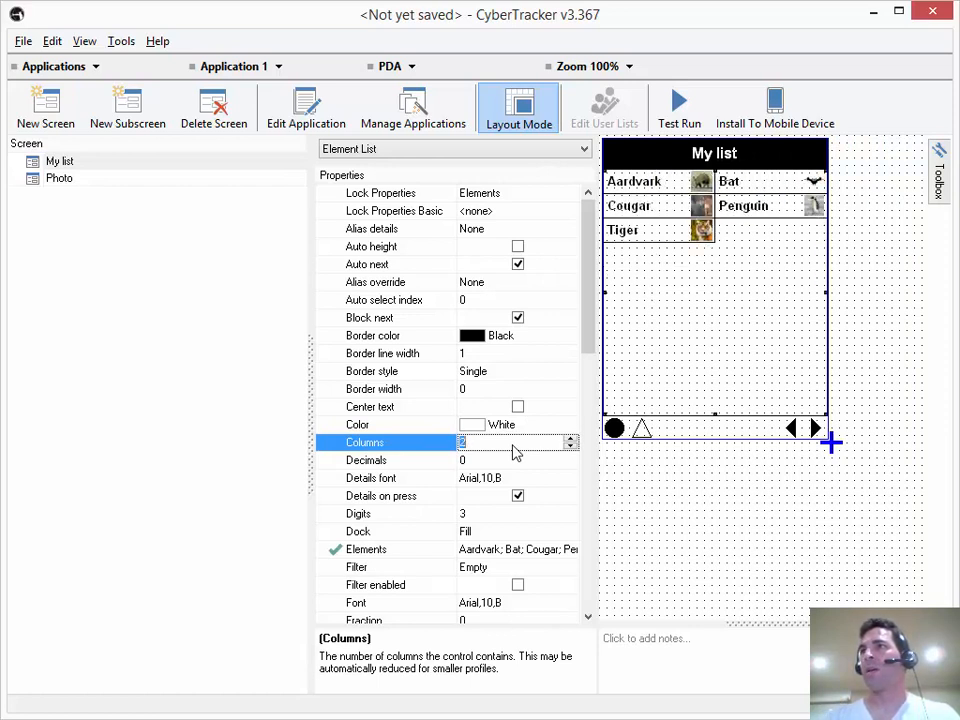
scroll(514, 452, "down", 1)
scroll(514, 452, "up", 2)
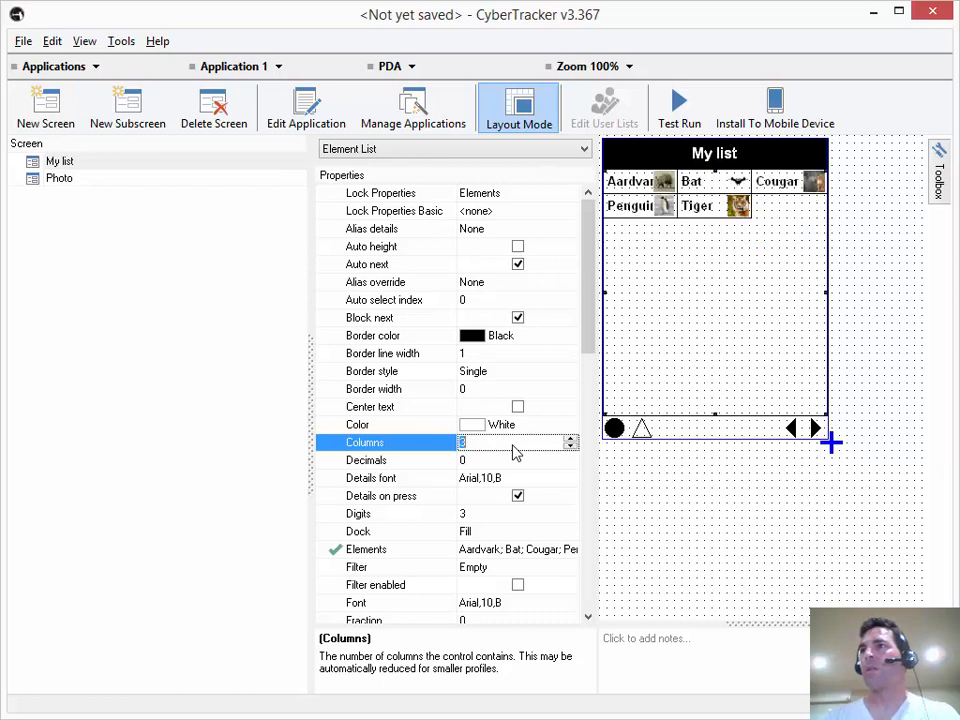
scroll(514, 452, "up", 1)
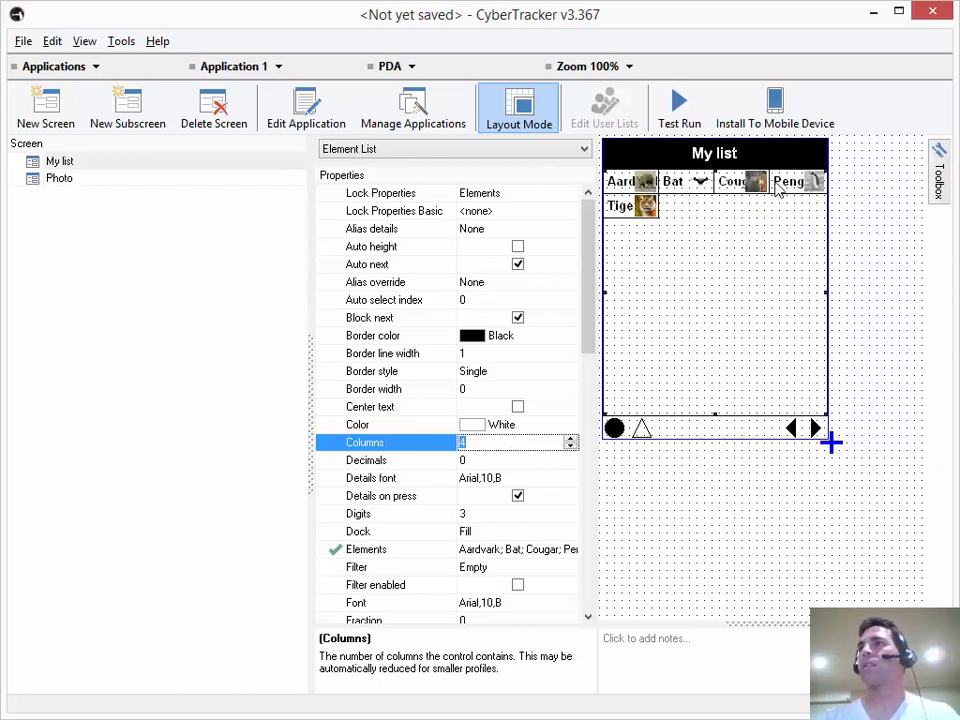
- Set the element list's List mode to Multi select icons and its Item height to 40
left_click(588, 597)
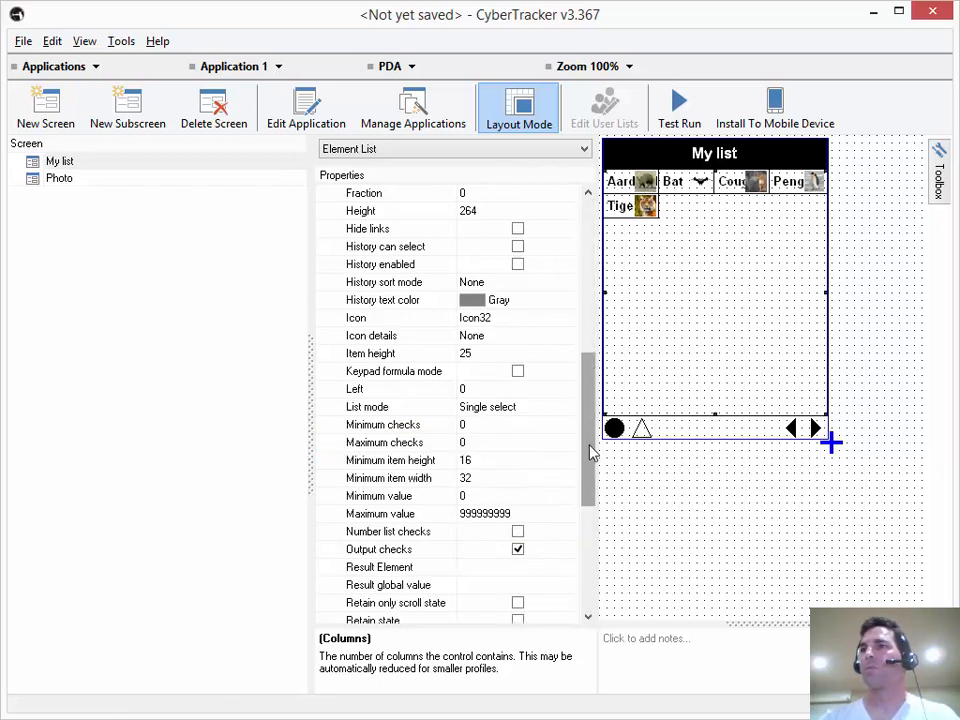
left_click(565, 410)
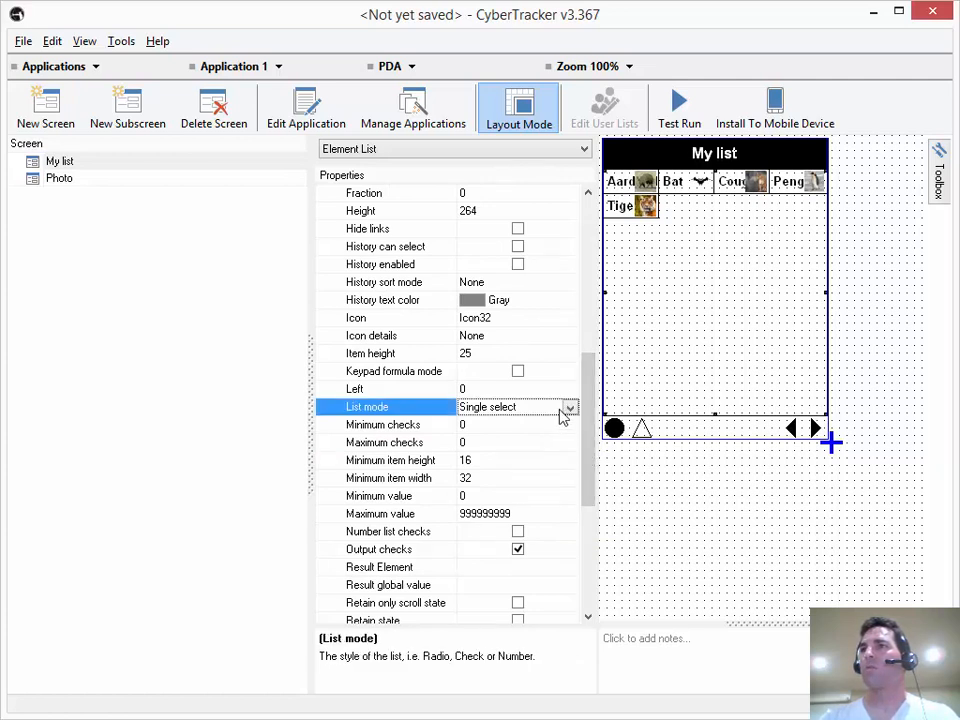
left_click(569, 407)
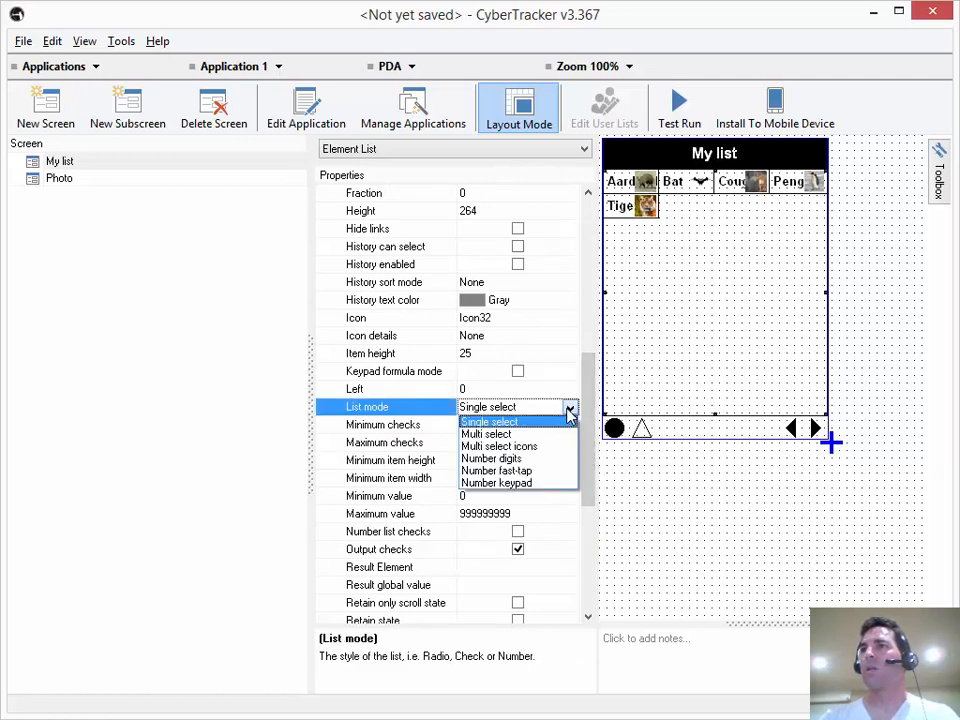
left_click(525, 447)
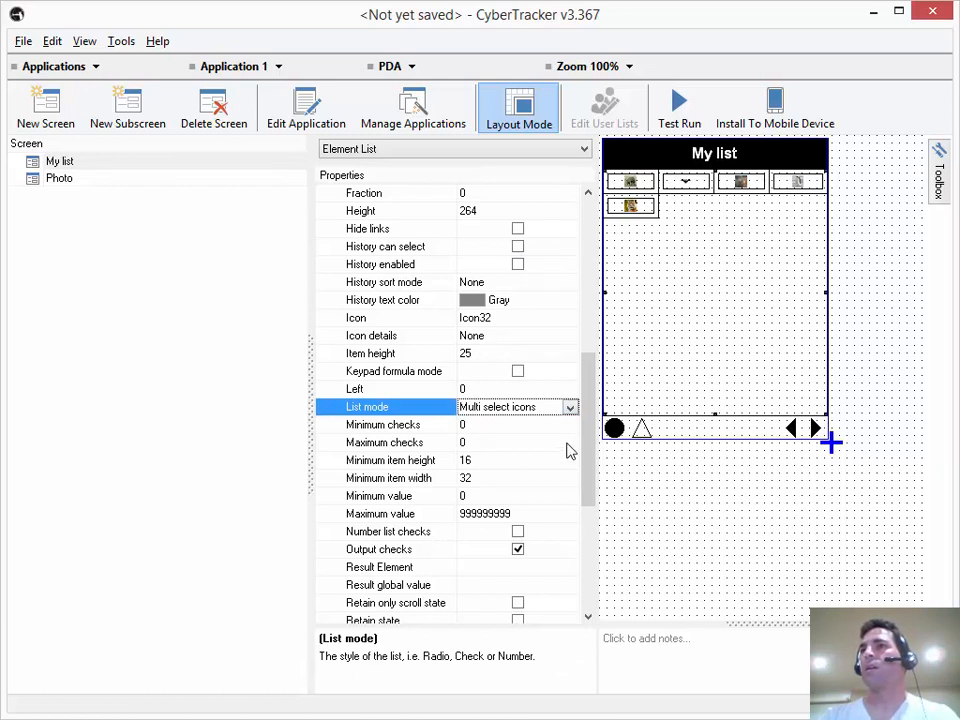
left_click(490, 357)
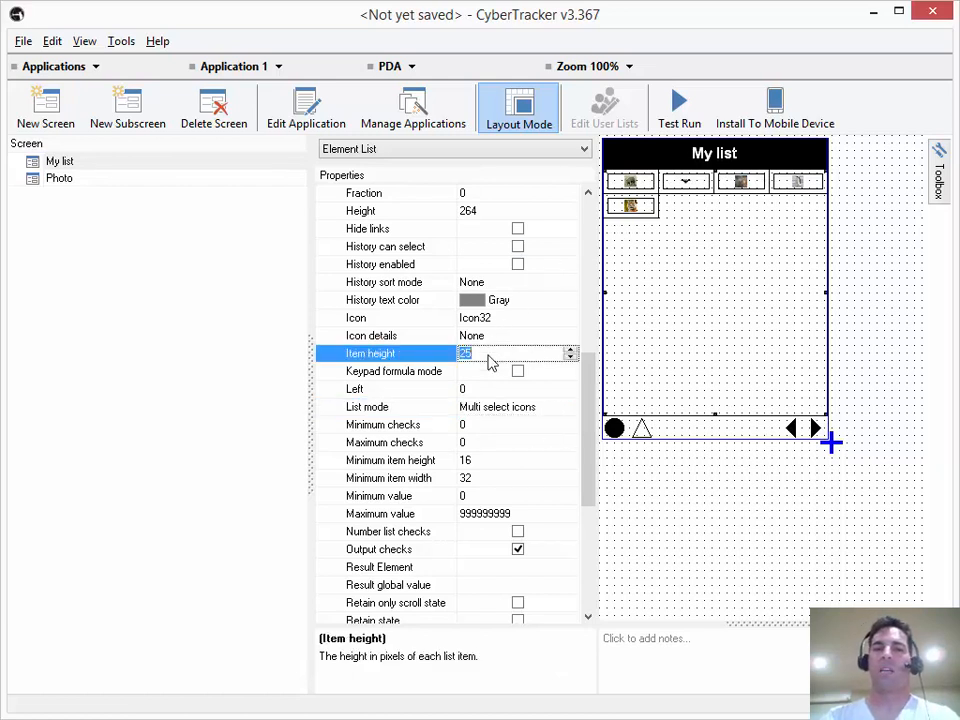
type("40")
key("Return")
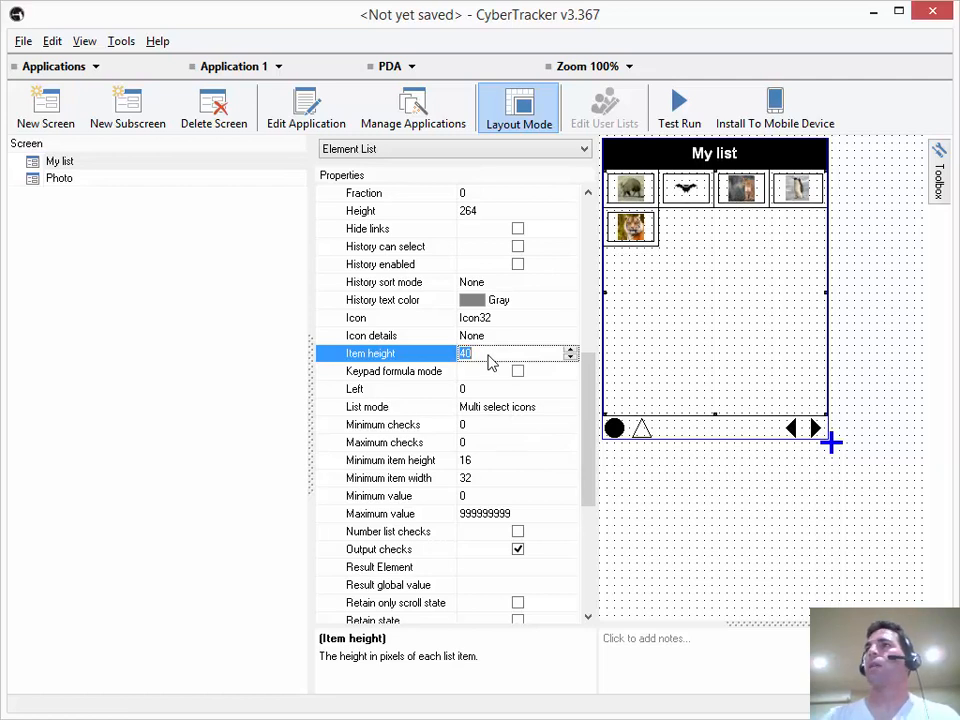
- Leave Layout Mode and test selecting and deselecting animal icons in the preview grid
left_click(531, 120)
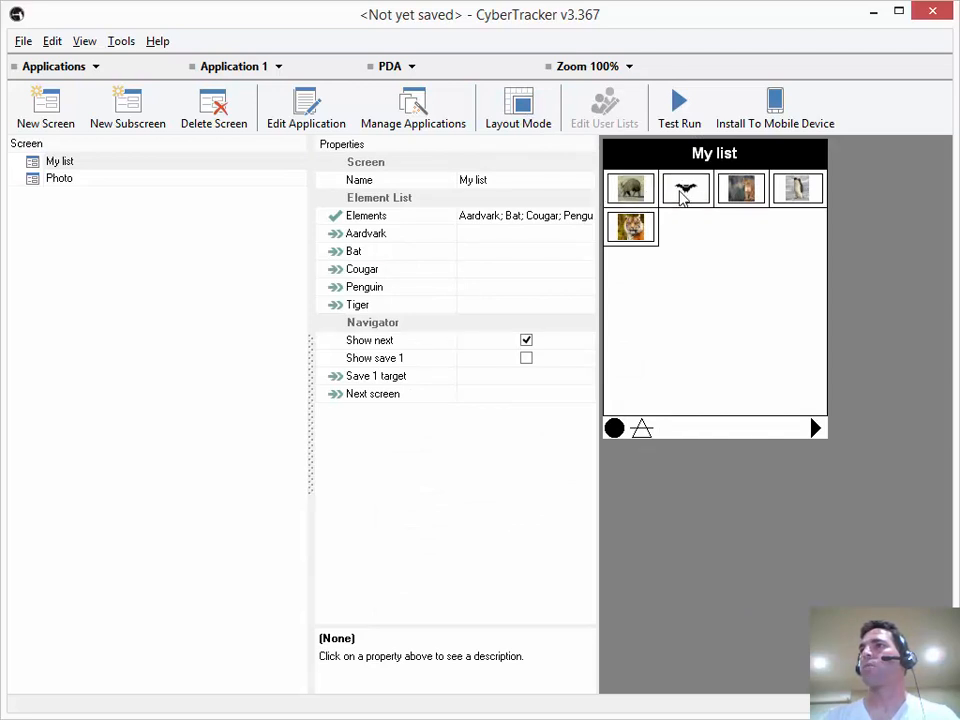
left_click(634, 232)
left_click(637, 237)
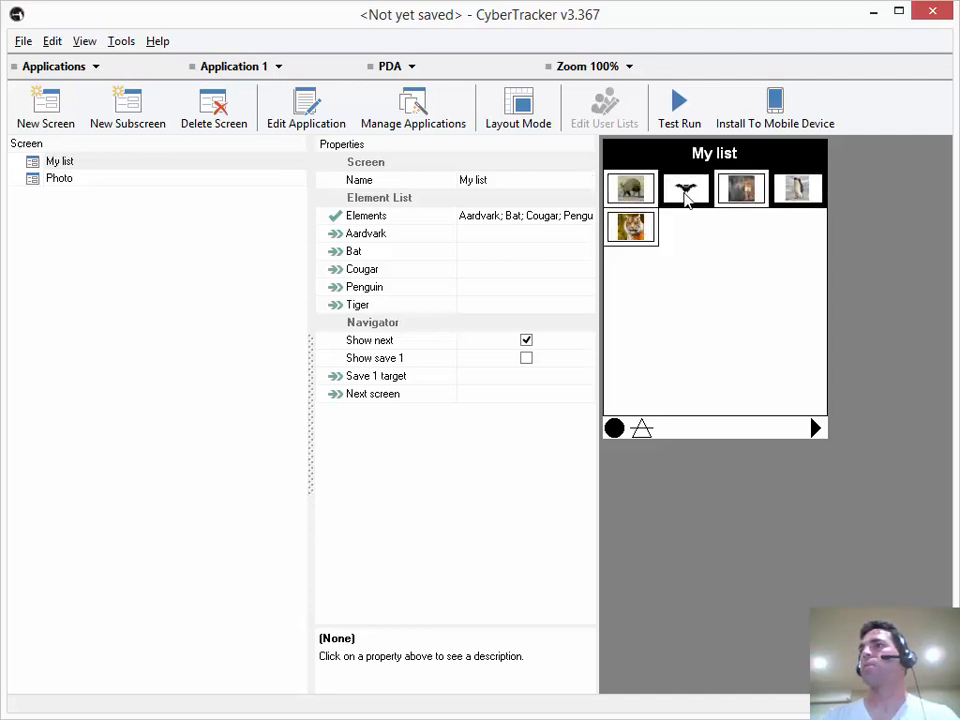
- Return to Layout Mode and set the element list's Columns to 1
left_click(519, 110)
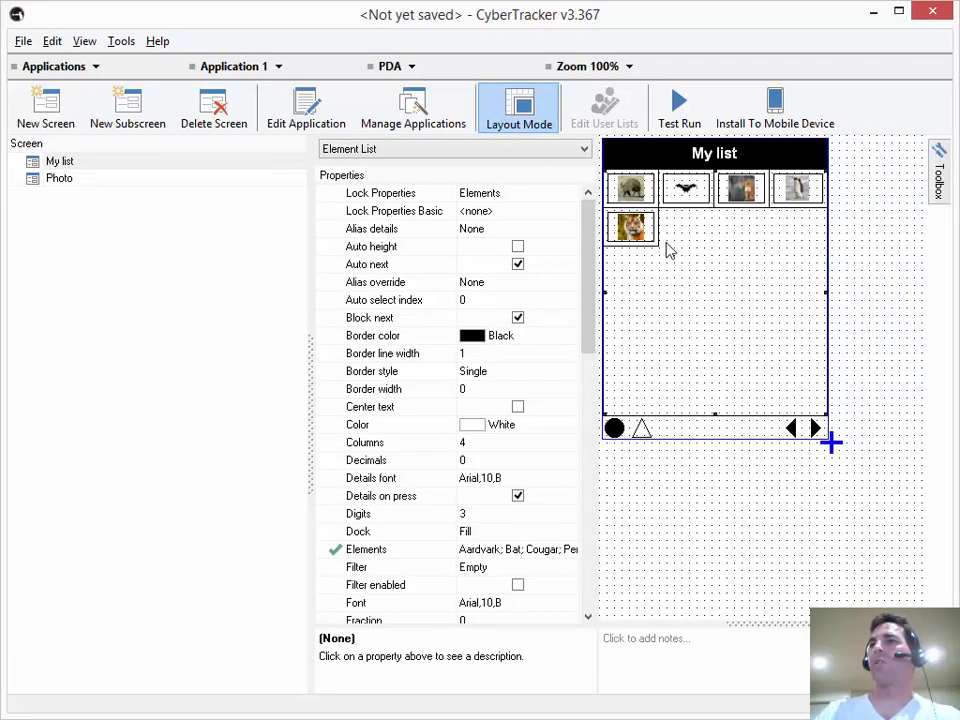
left_click(514, 446)
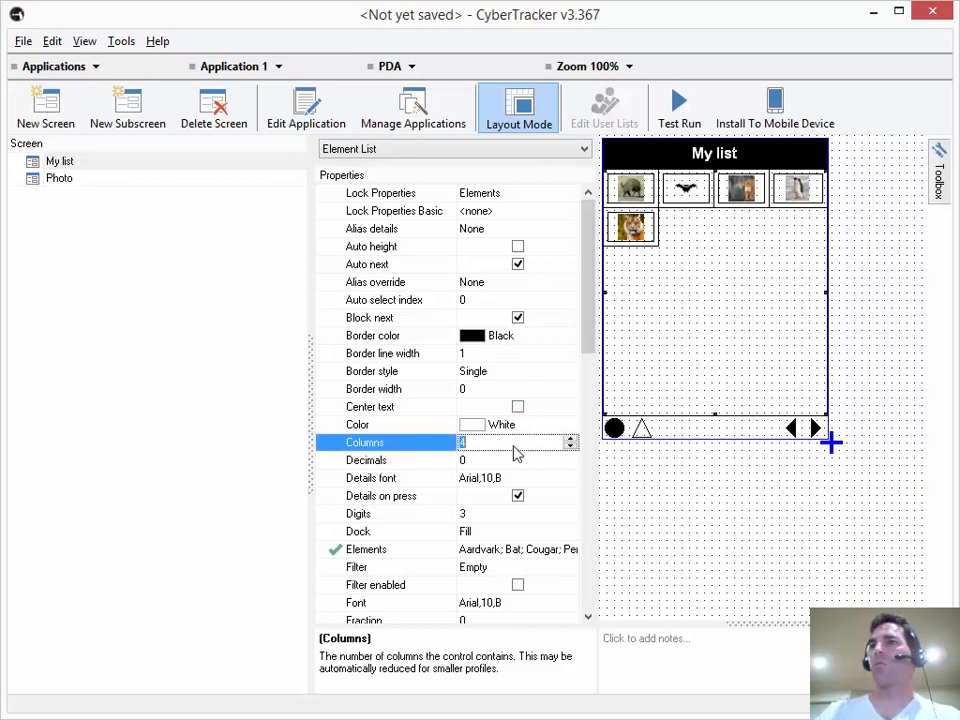
type("1")
key("Return")
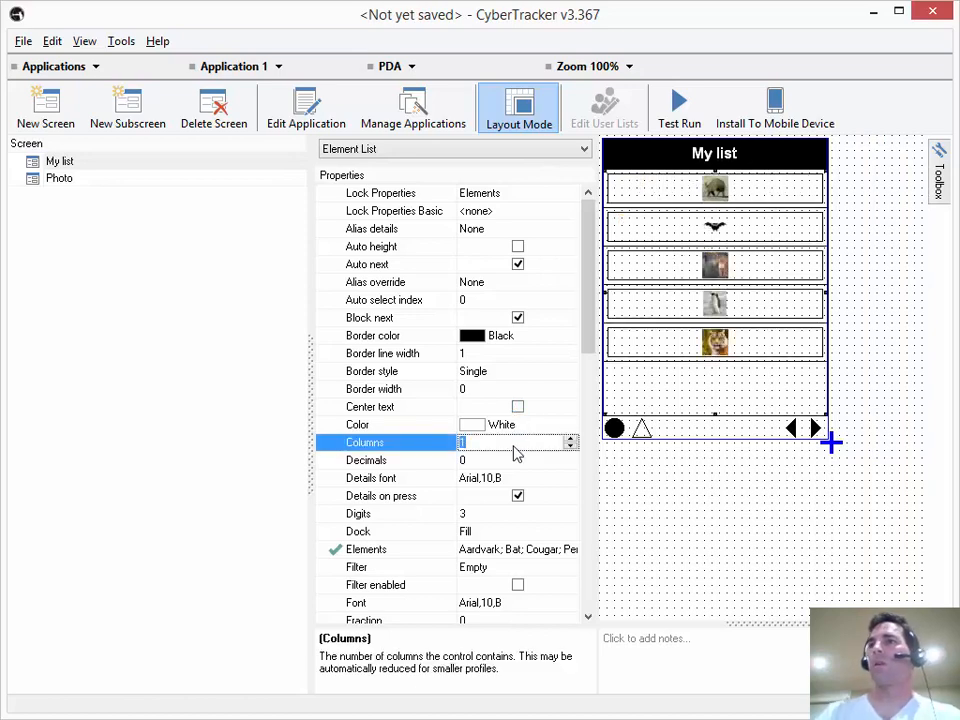
- Set the element list's List mode to Number keypad
left_click(588, 616)
left_click(588, 616)
left_click(588, 616)
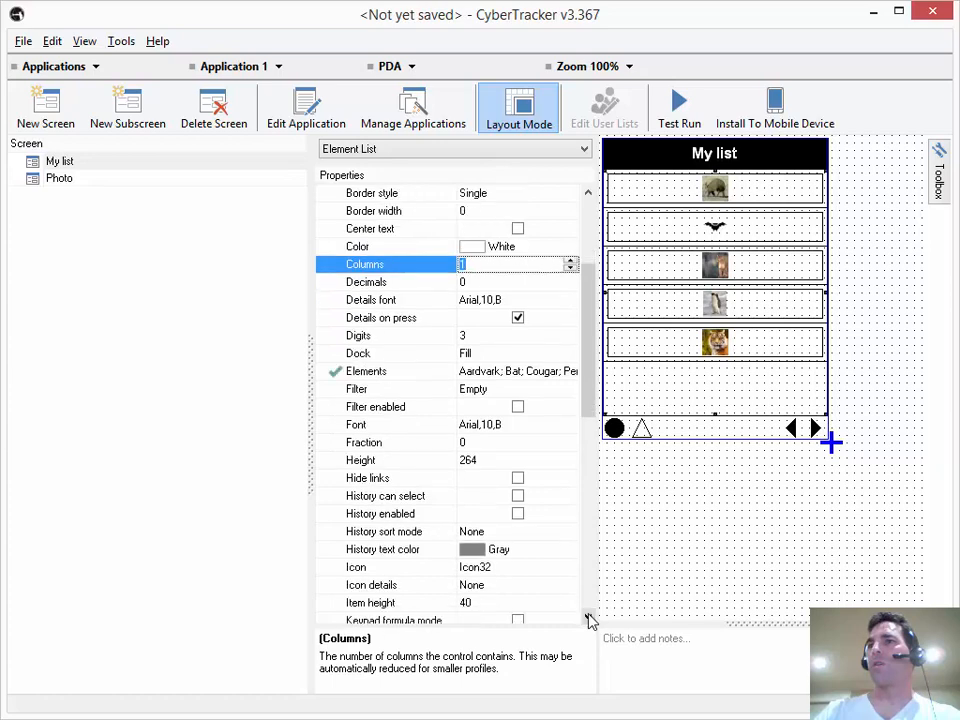
left_click(588, 616)
left_click(588, 616)
left_click(588, 616)
left_click(560, 604)
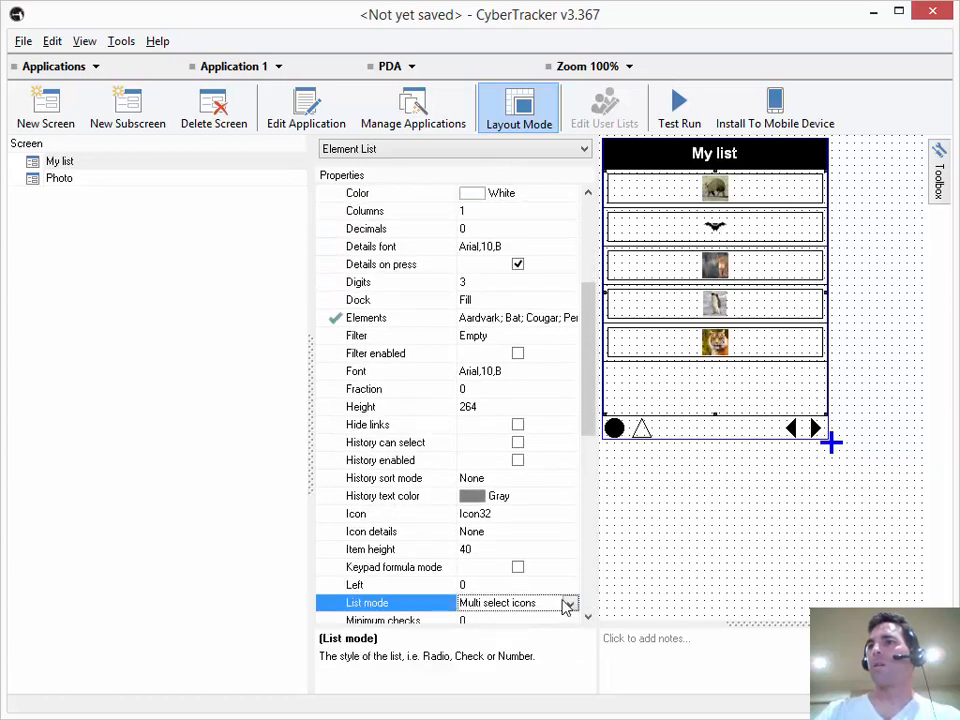
left_click(569, 603)
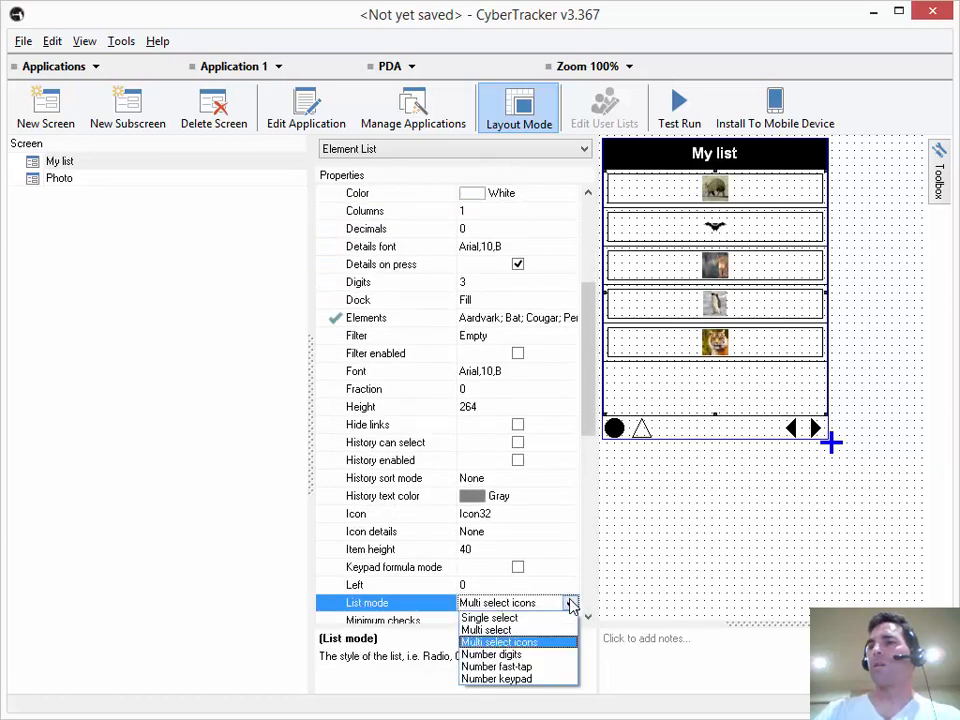
left_click(527, 679)
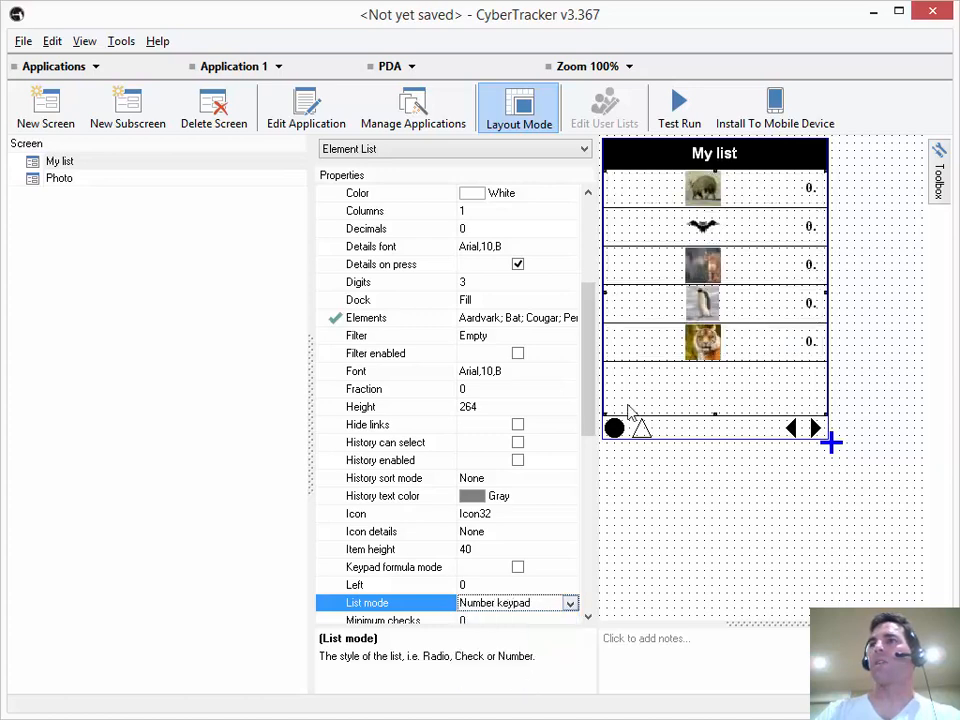
- Enable Show caption for the element list so the animal names accompany their icons
left_click_drag(589, 349, 590, 300)
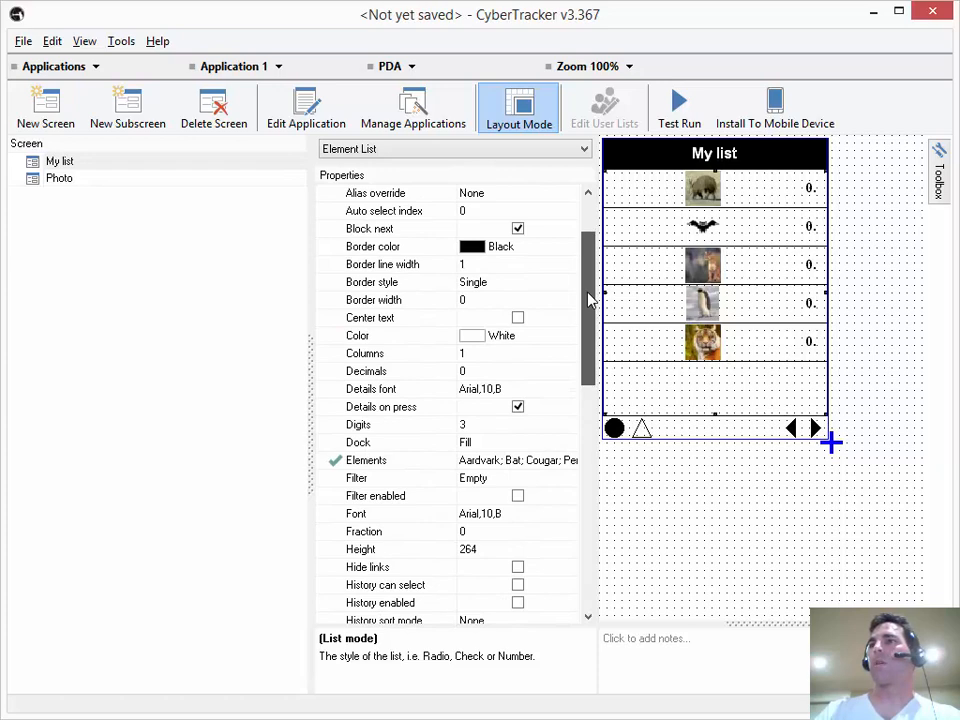
left_click_drag(590, 300, 604, 542)
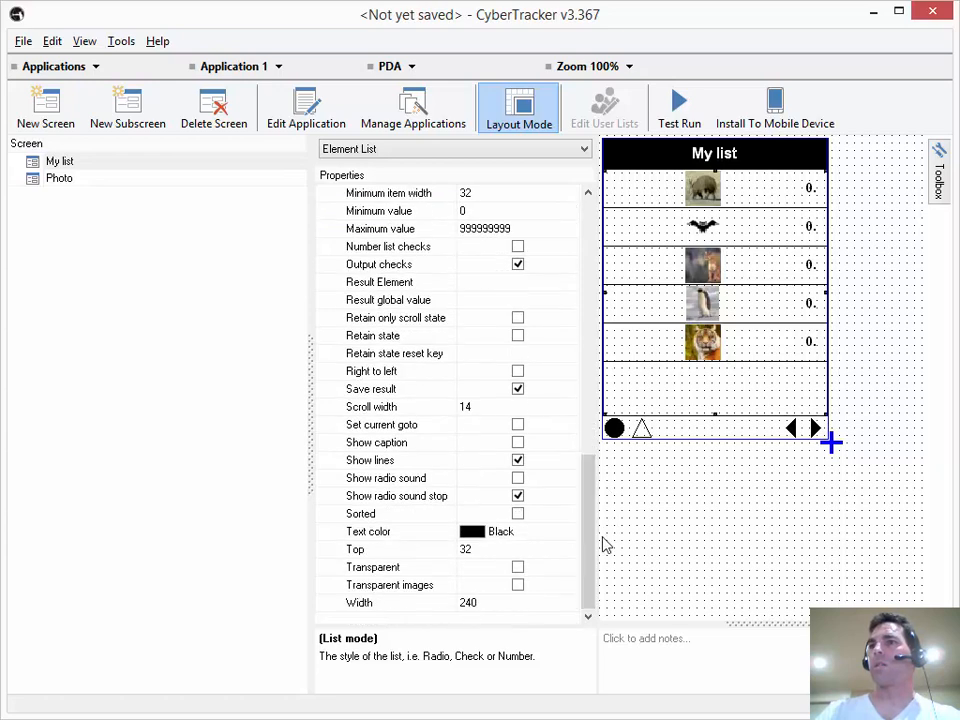
left_click(517, 443)
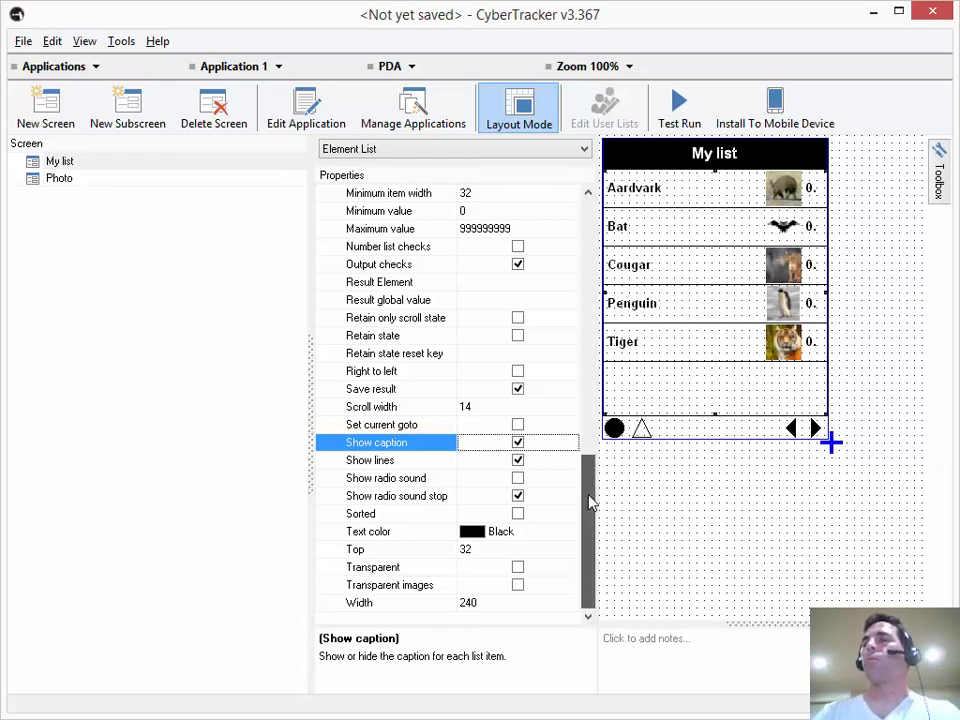
- Set the element list's Minimum value to -5 and its Maximum value to 20
scroll(587, 502, "up", 3)
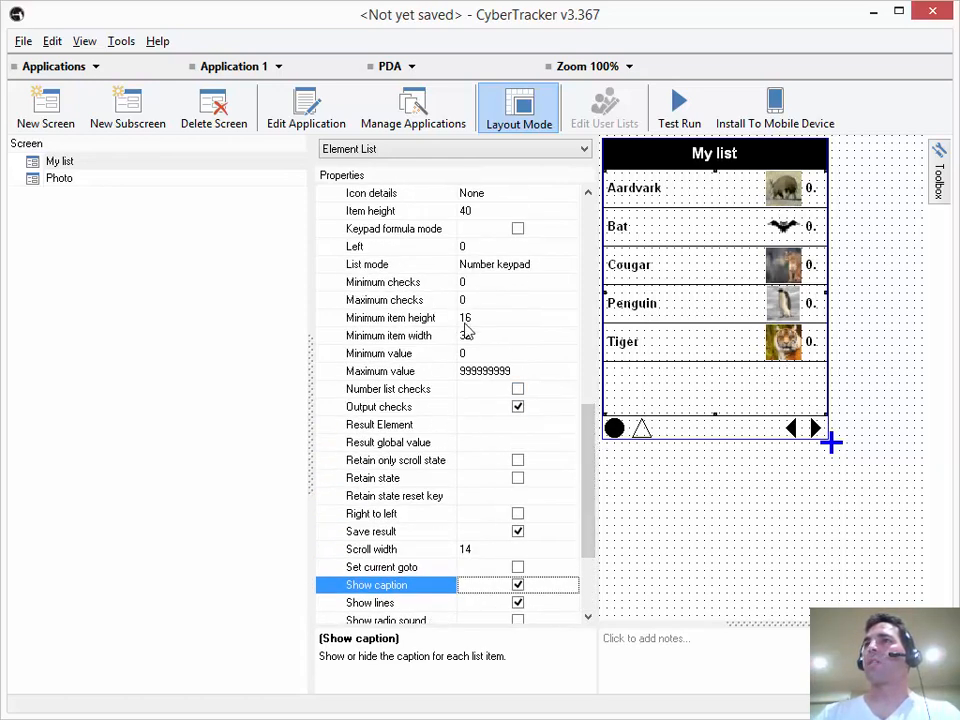
left_click(488, 356)
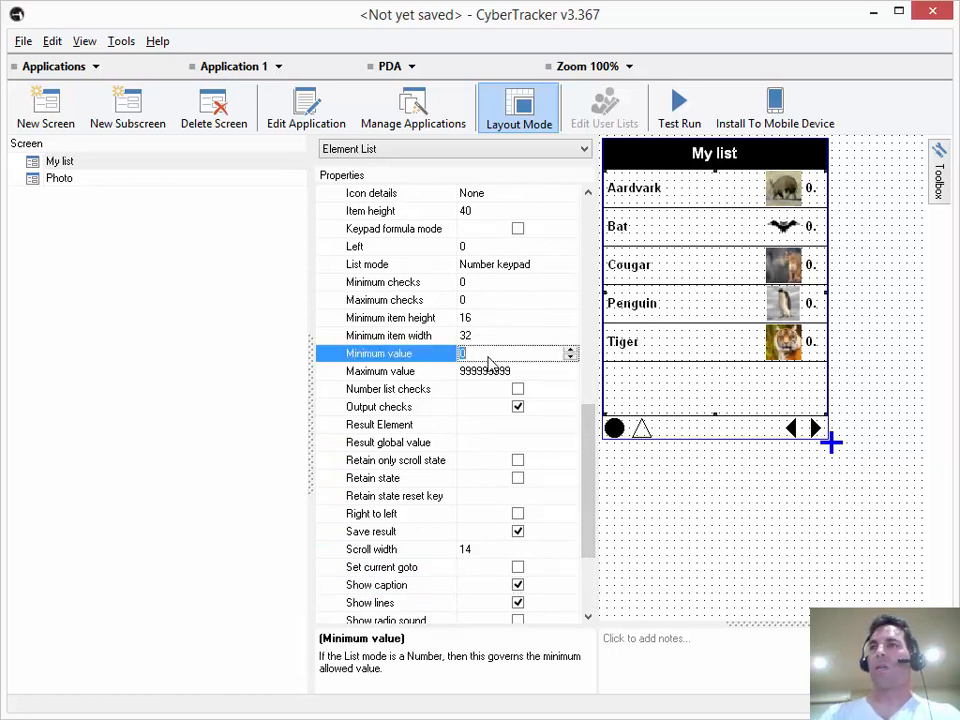
left_click(488, 372)
type("20")
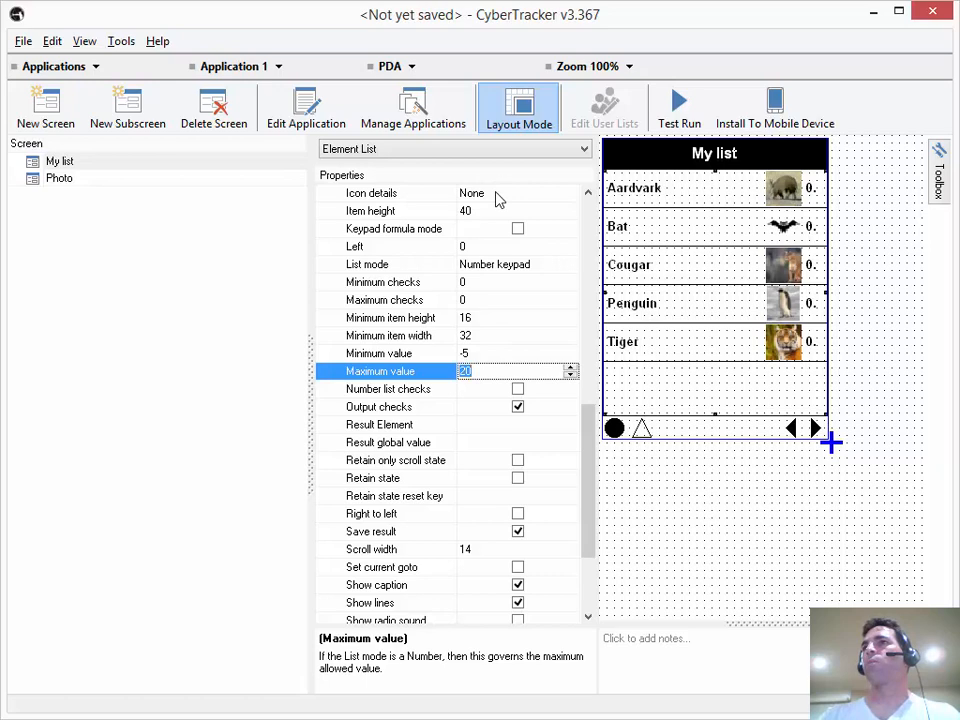
- Leave Layout Mode and test the number keypad by entering 8 for Aardvark in the preview
left_click(519, 120)
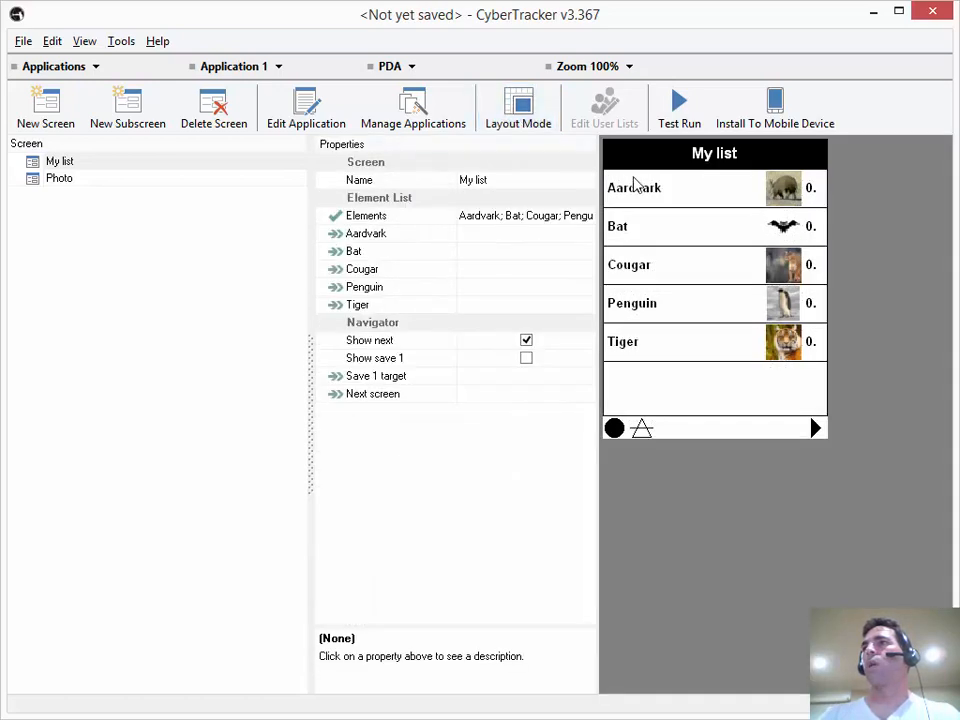
left_click(690, 197)
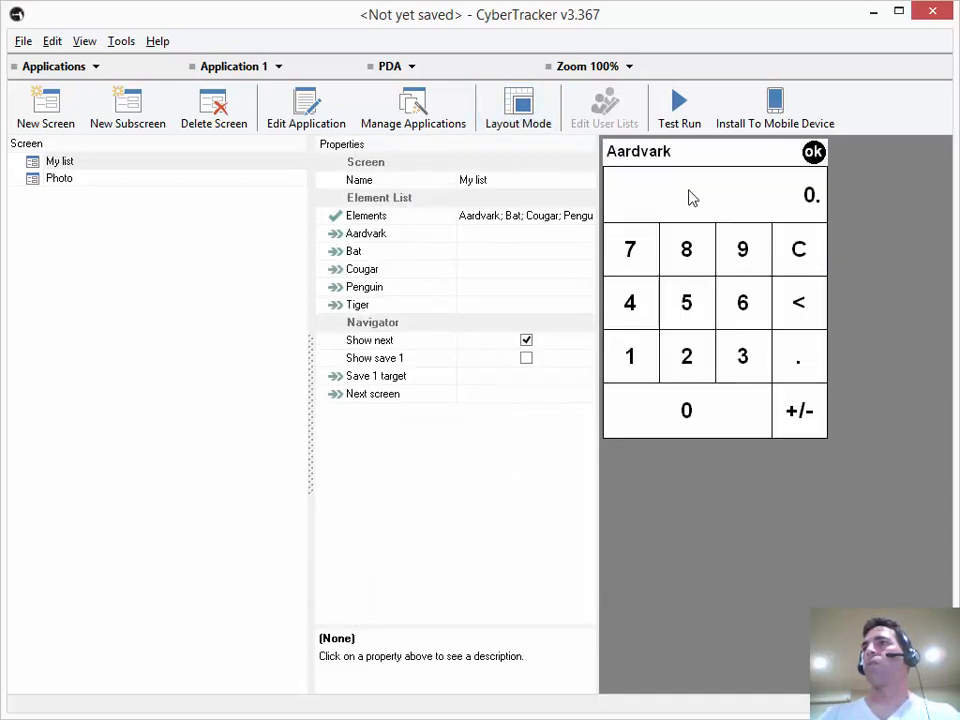
left_click(688, 260)
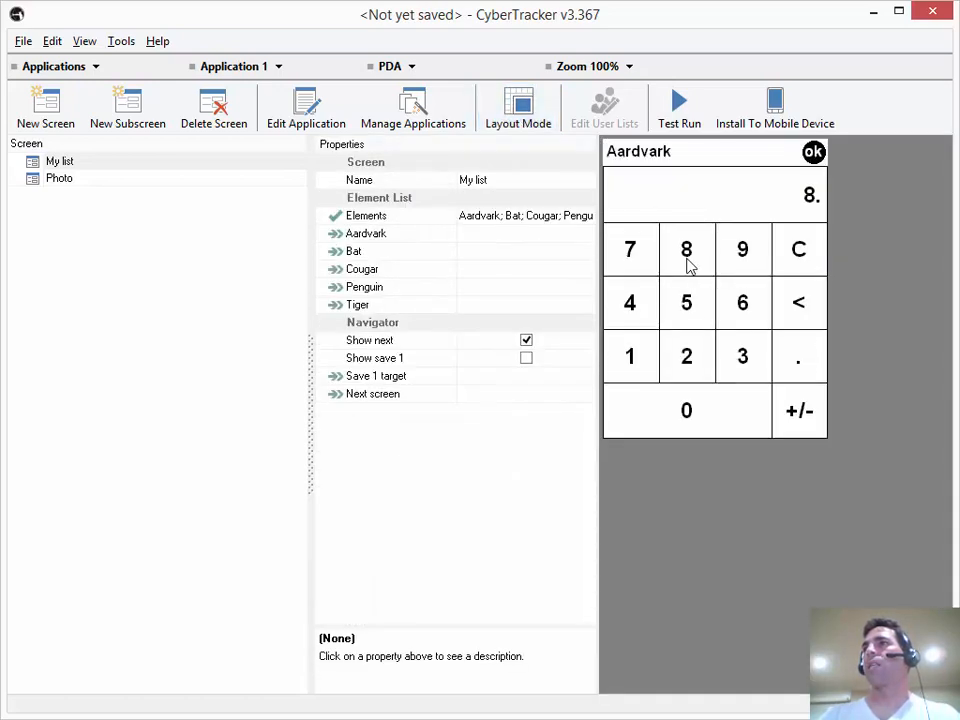
left_click(813, 153)
- Test the maximum limit by trying to accept 59 for Bat, then clear the entry and return to the list
left_click(785, 228)
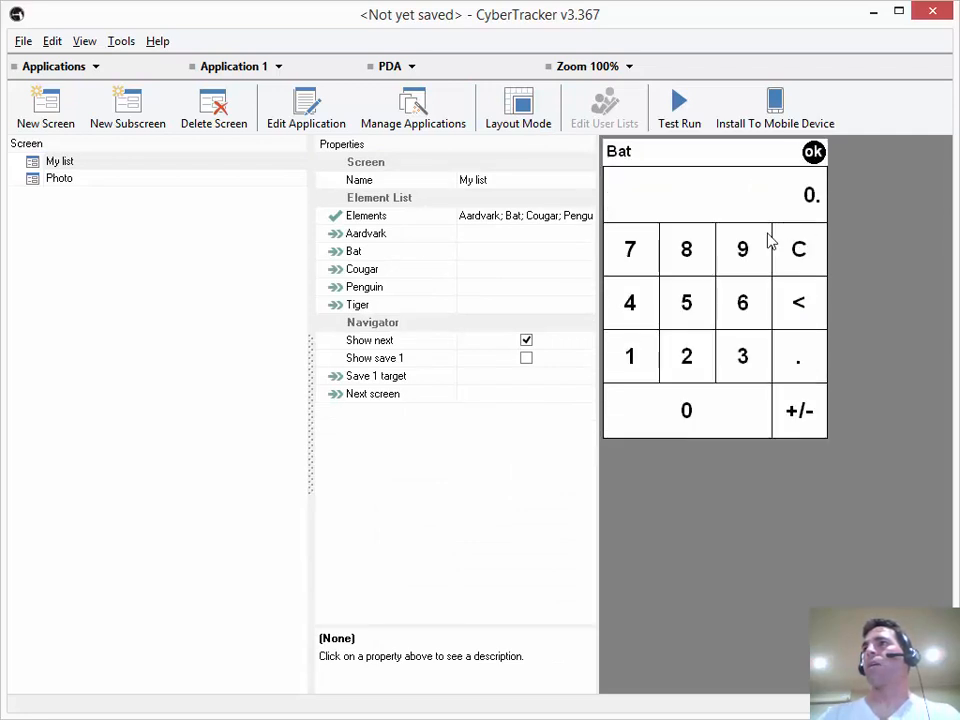
left_click(686, 302)
left_click(742, 249)
left_click(813, 153)
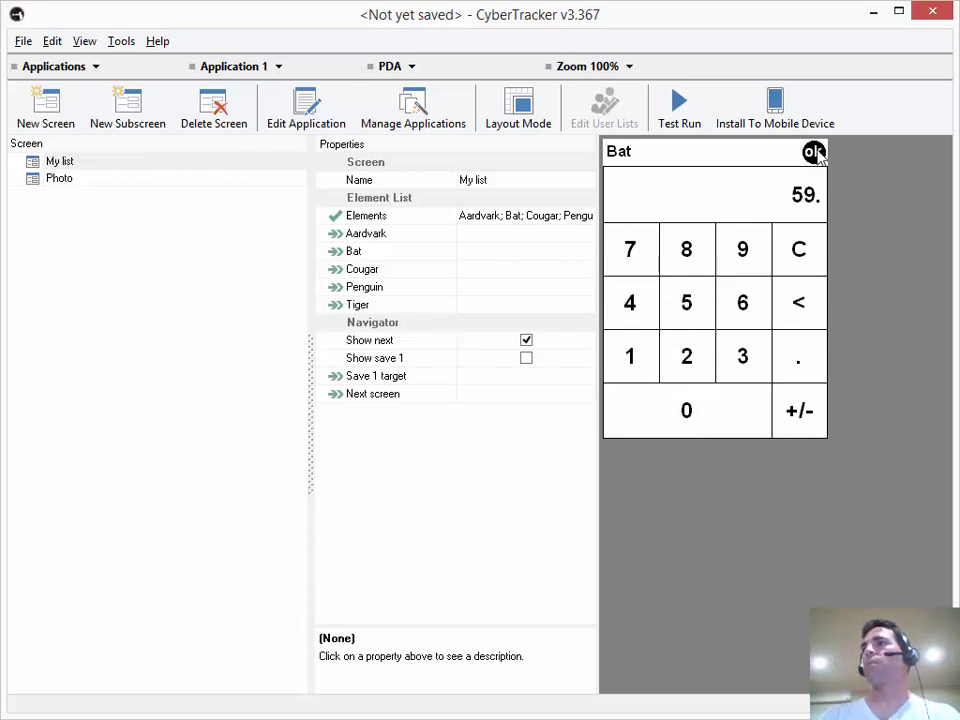
left_click(814, 154)
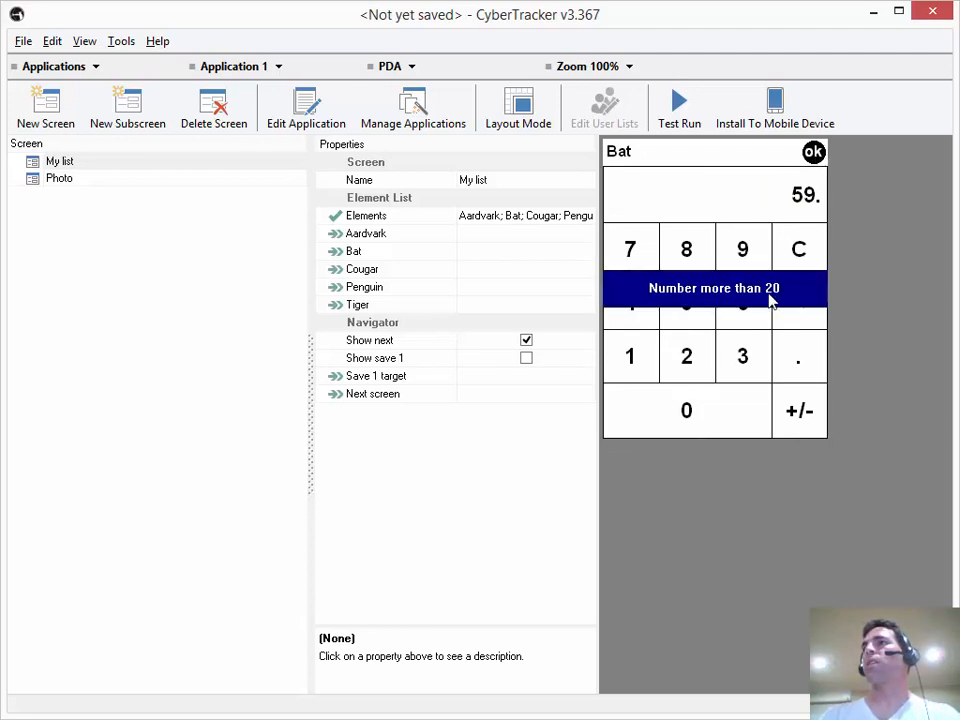
left_click(801, 250)
left_click(814, 154)
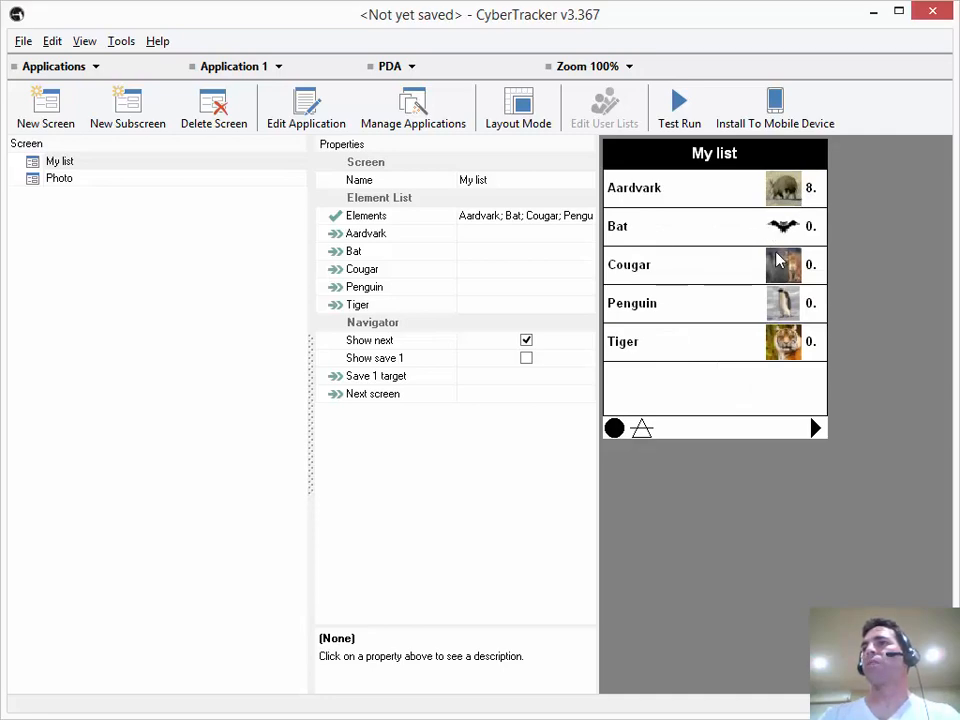
- Return to Layout Mode and enable Keypad formula mode for the element list
left_click(542, 121)
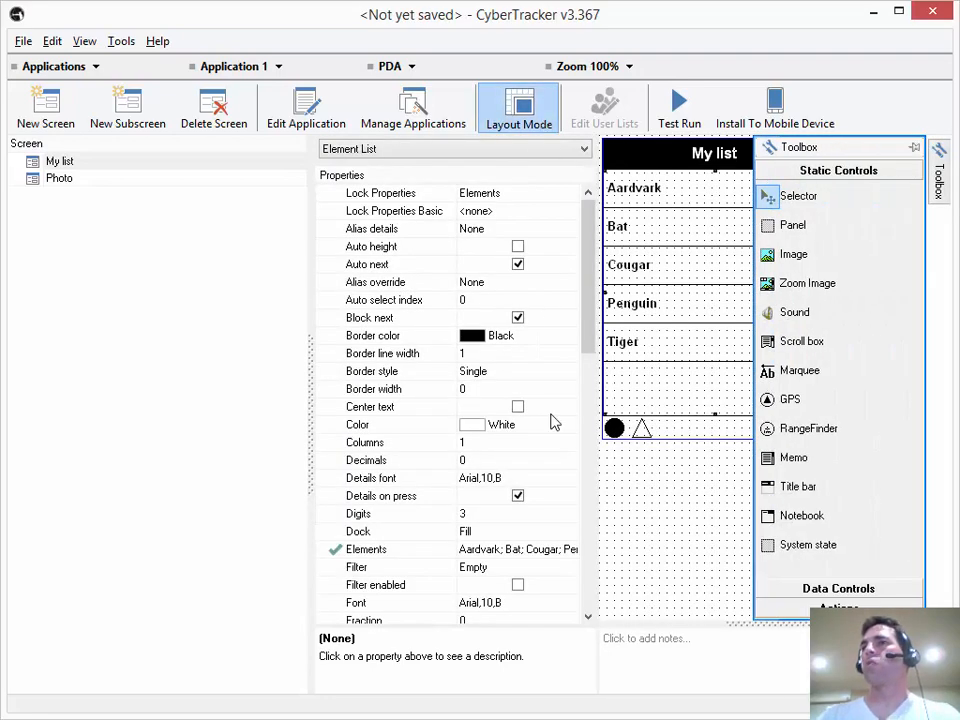
left_click_drag(586, 337, 604, 433)
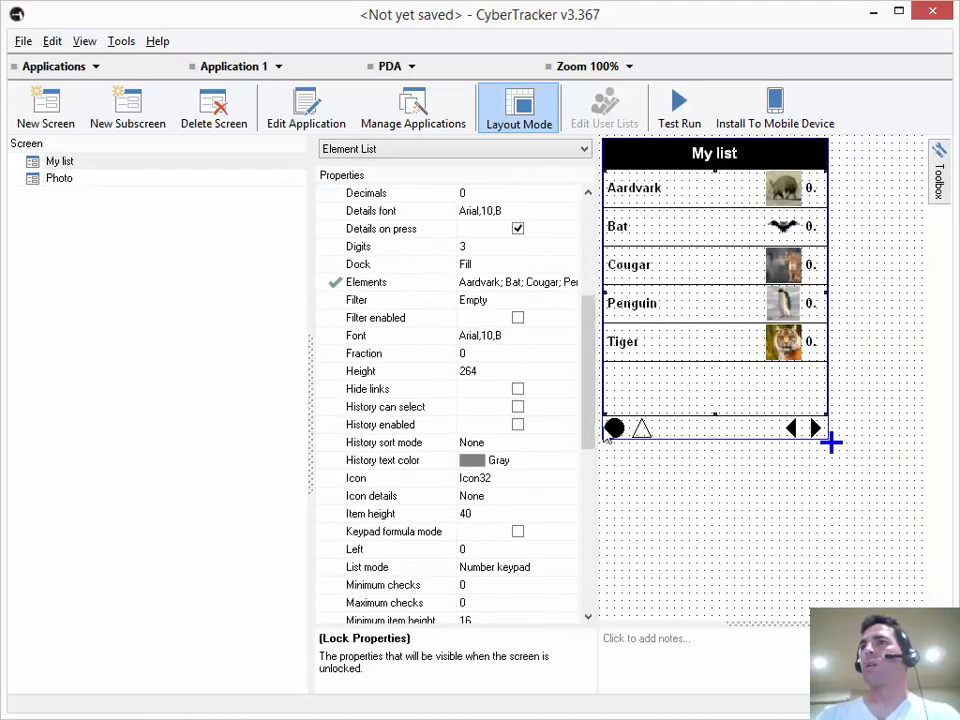
left_click(430, 533)
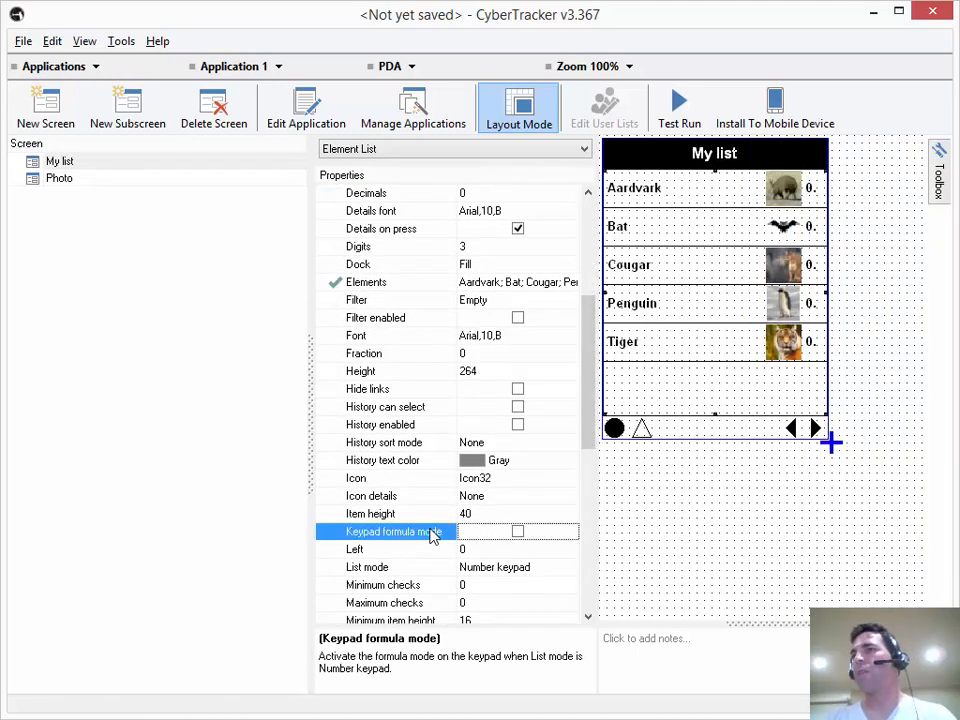
left_click(519, 538)
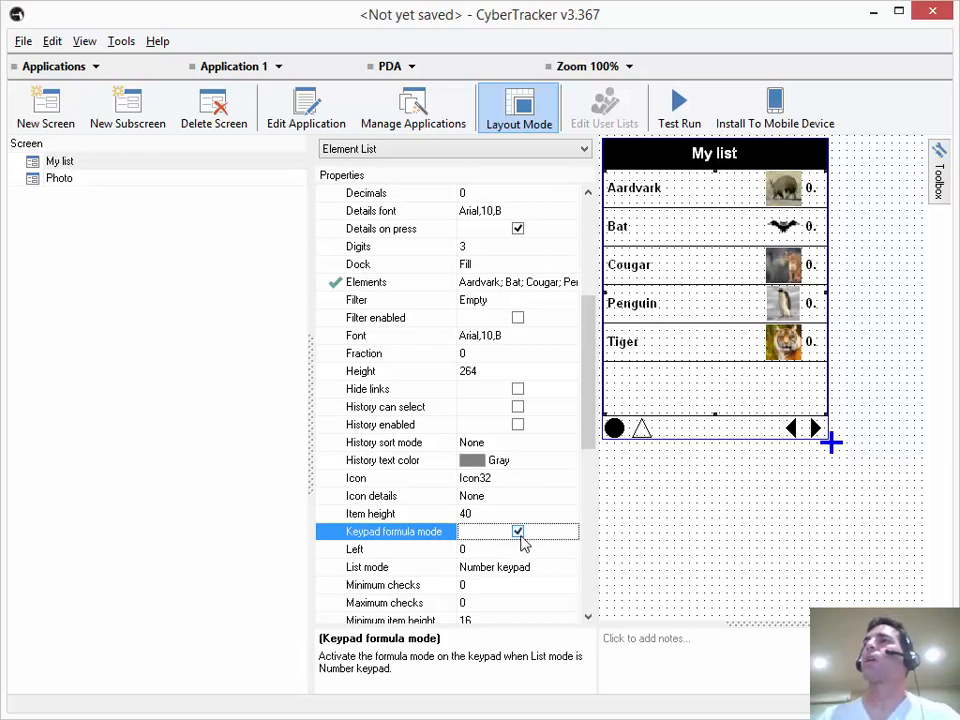
- Leave Layout Mode, calculate 25 + 5 on Aardvark's formula keypad and try to accept the result
left_click(520, 116)
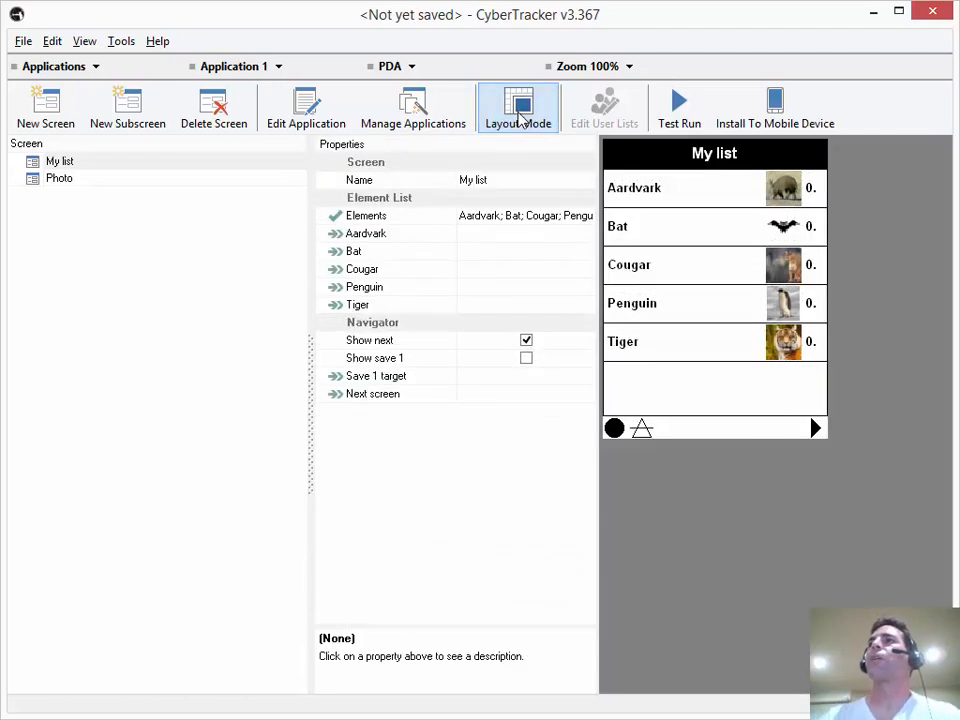
left_click(673, 199)
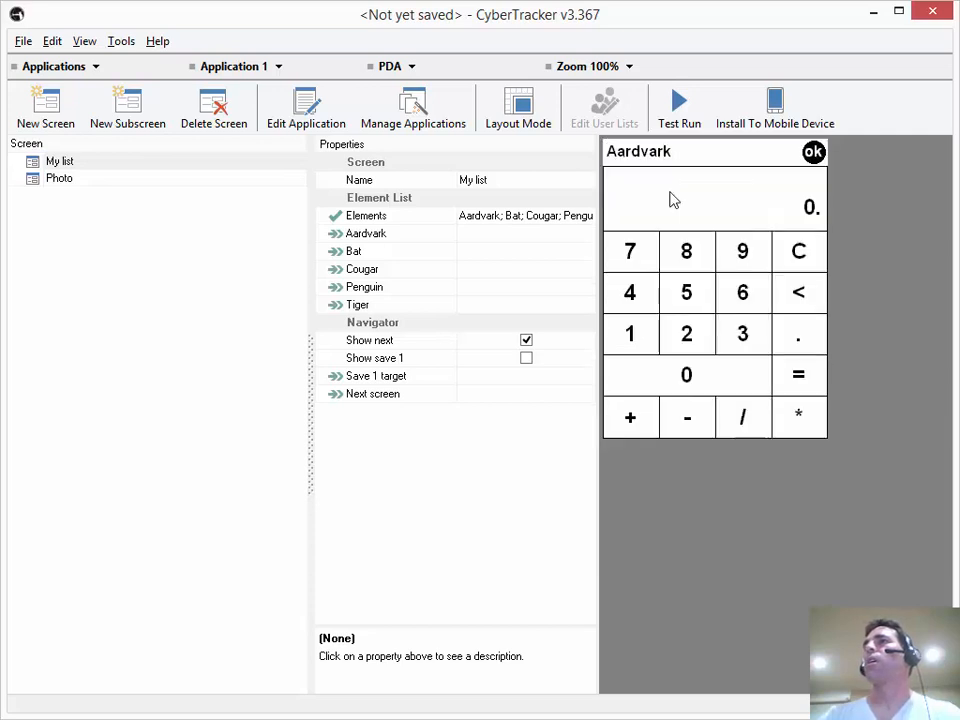
left_click(686, 340)
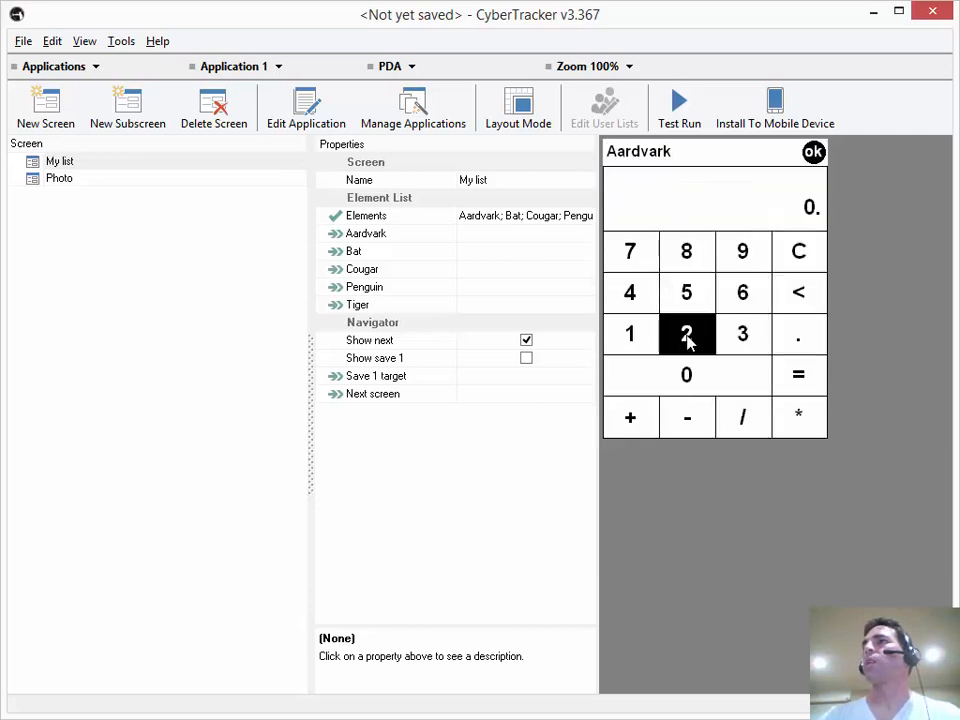
left_click(695, 298)
left_click(630, 420)
left_click(690, 298)
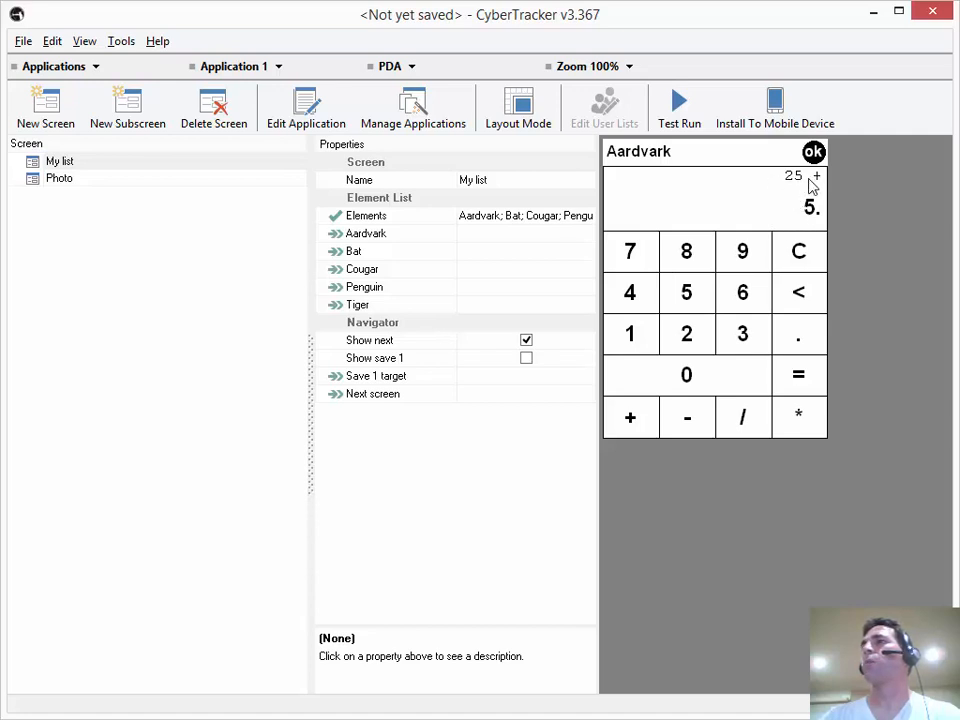
left_click(798, 378)
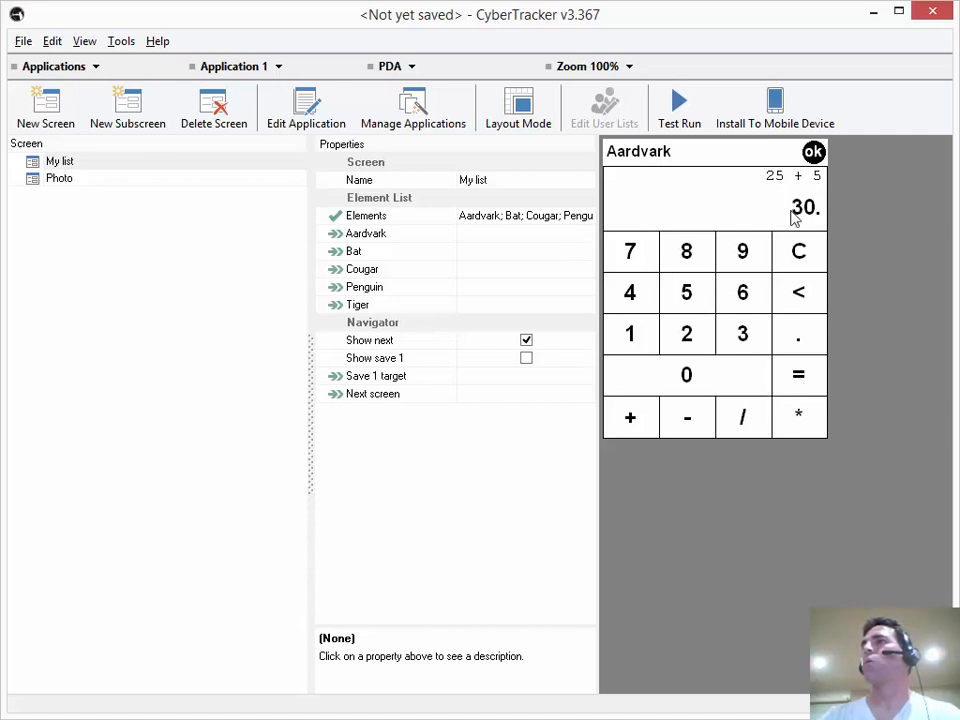
left_click(814, 153)
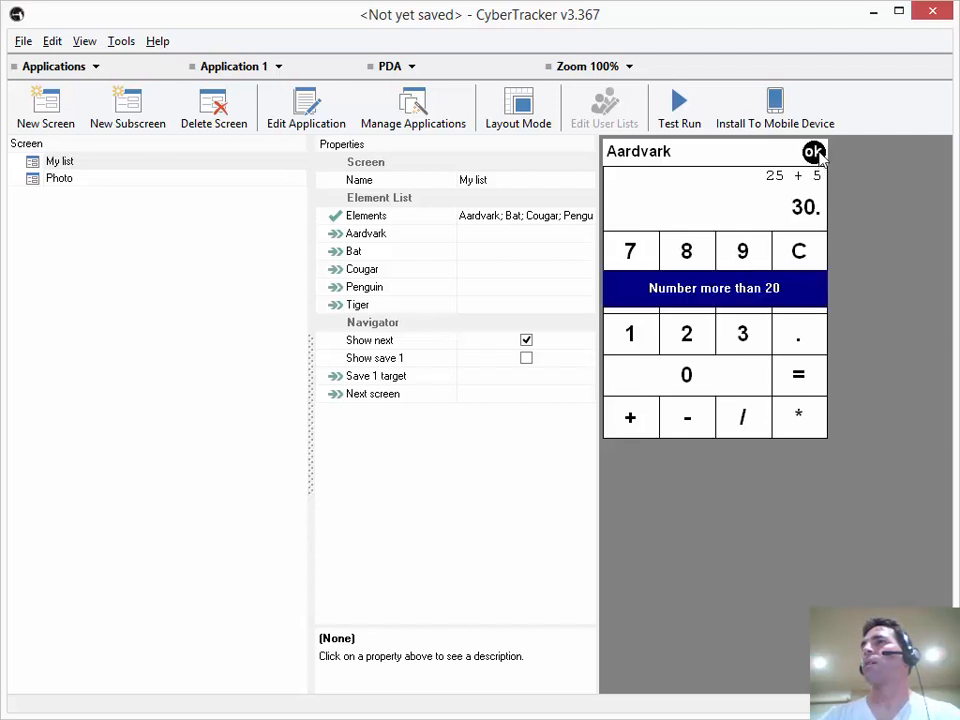
- Clear Aardvark's keypad entry, calculate 5 * 2 and accept the result
left_click(796, 259)
left_click(686, 296)
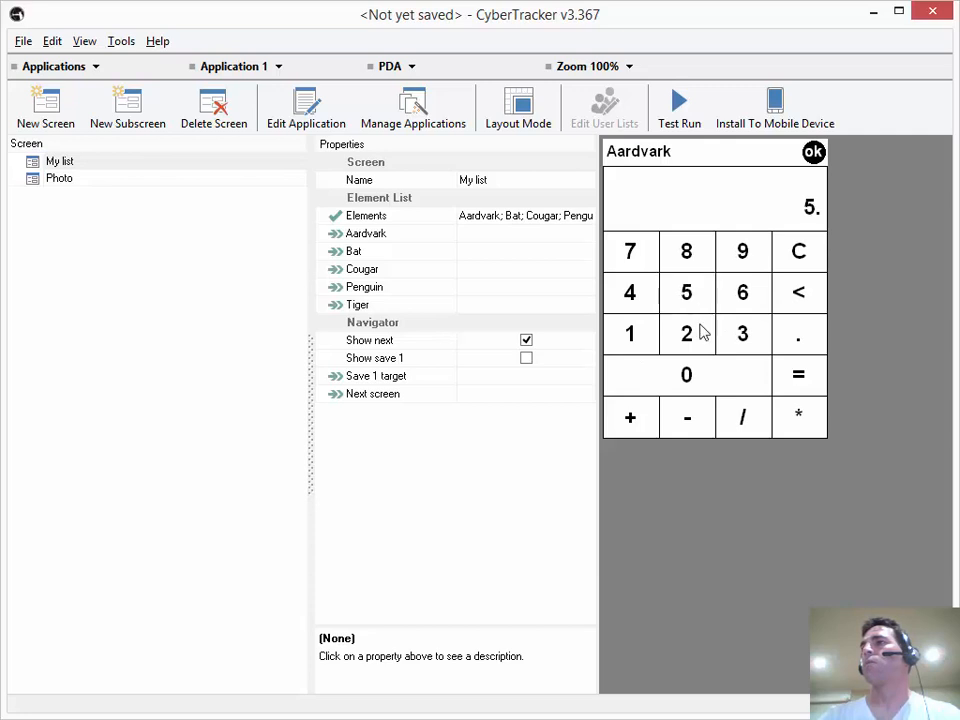
left_click(808, 428)
left_click(688, 343)
left_click(797, 378)
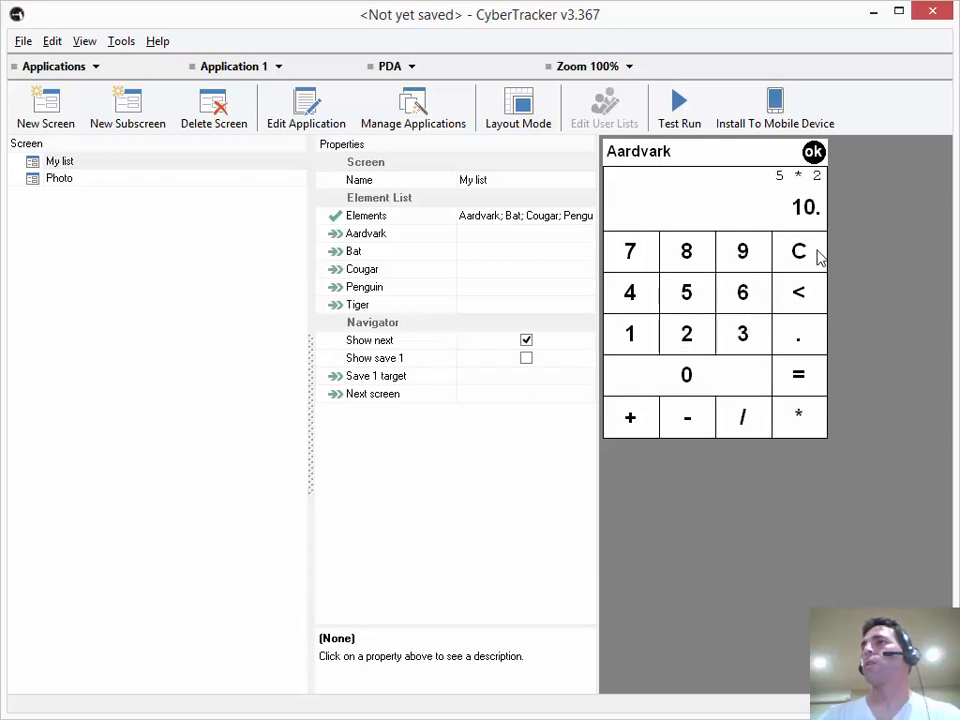
left_click(813, 151)
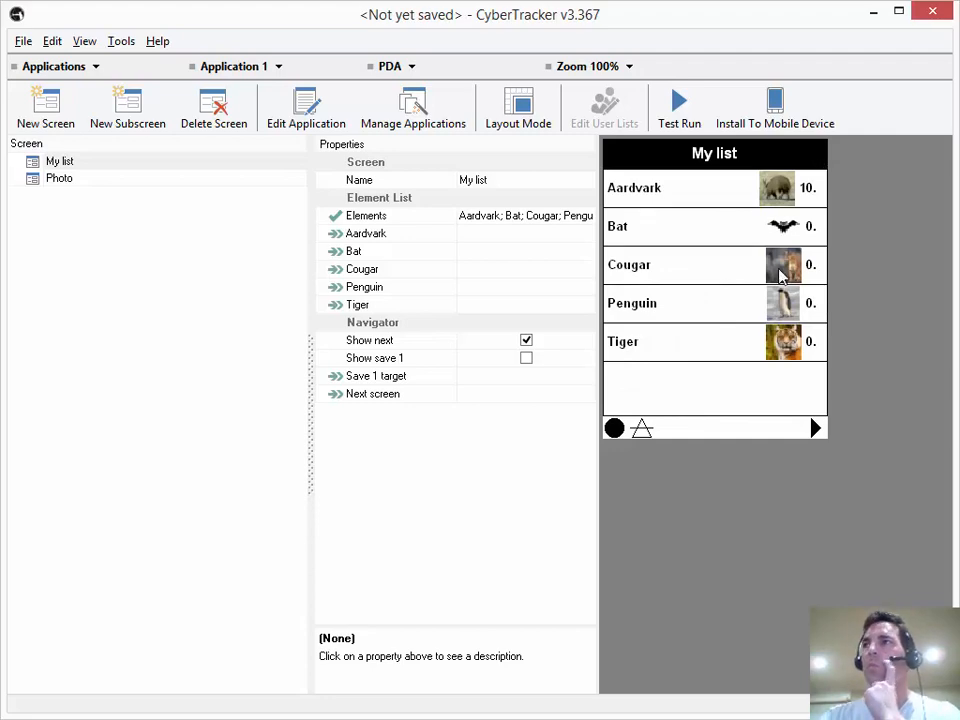
- Return to Layout Mode and set the element list's Decimals to 2
left_click(516, 121)
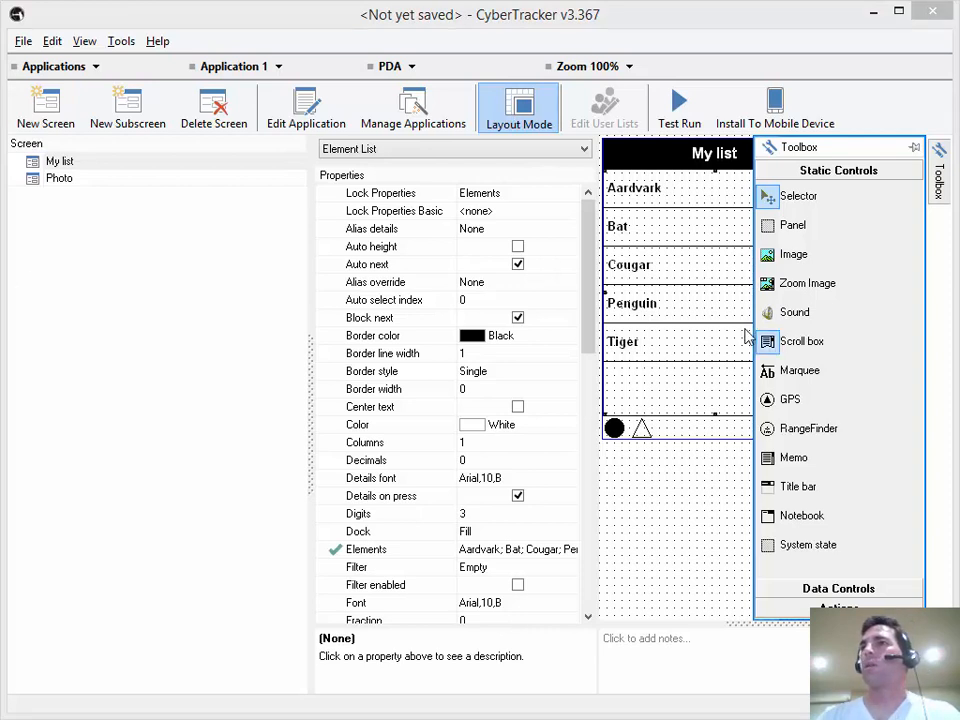
left_click_drag(590, 318, 590, 348)
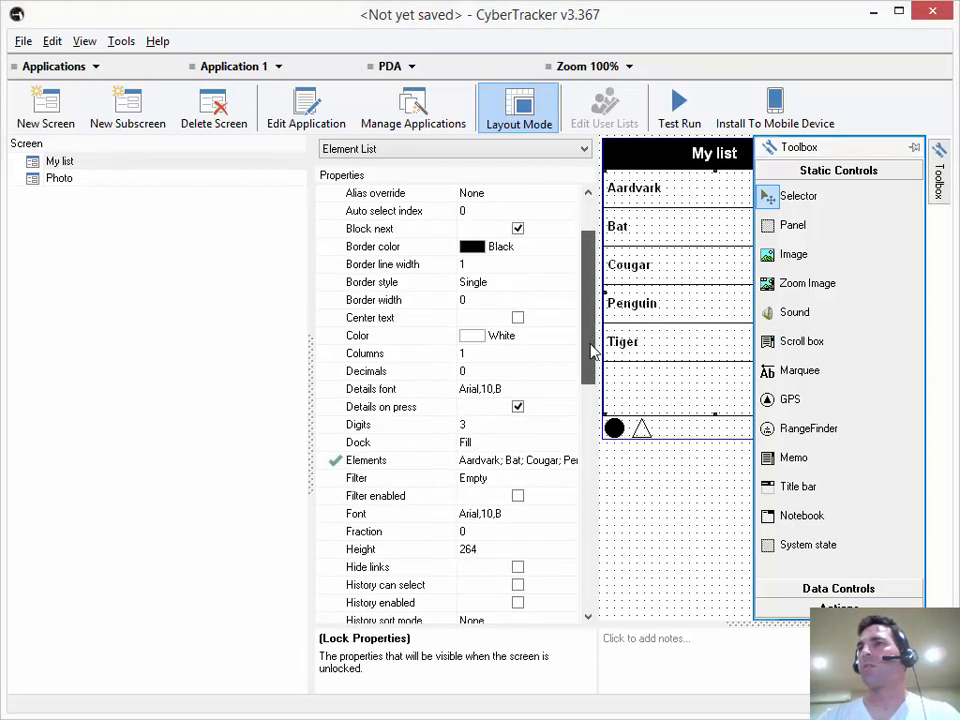
left_click(493, 374)
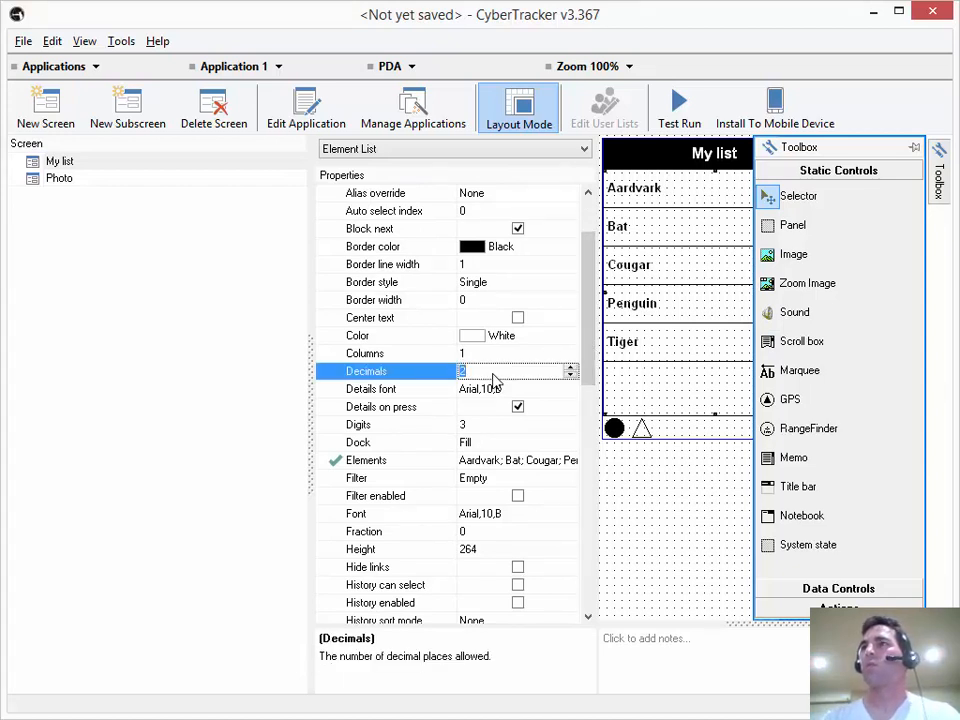
- Leave Layout Mode, enter 5.23 on Aardvark's keypad and accept the value
left_click(519, 118)
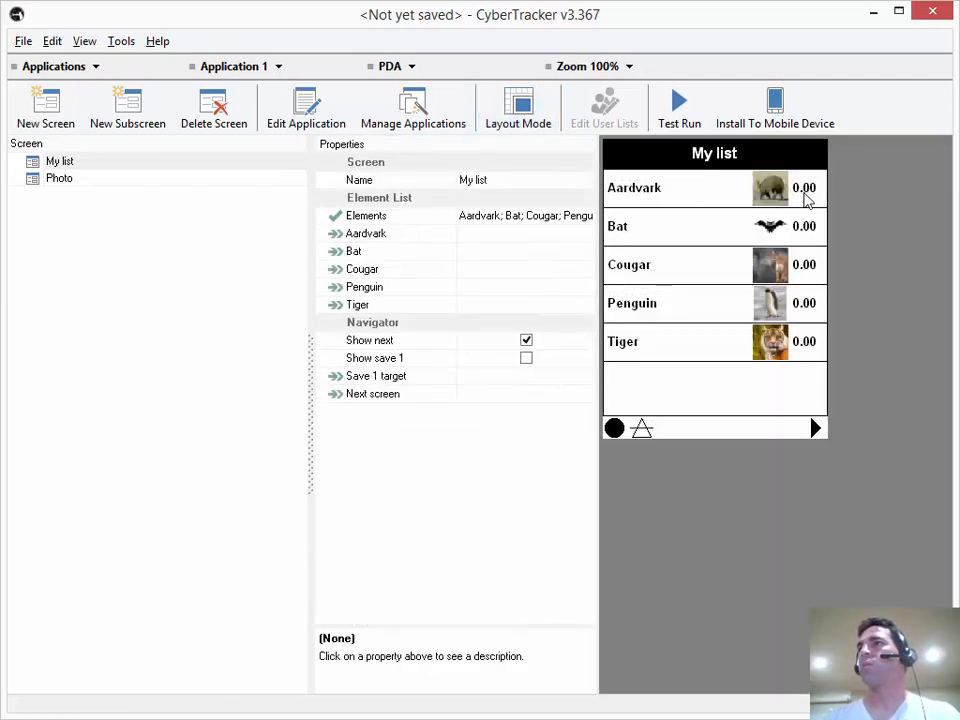
left_click(681, 197)
left_click(686, 308)
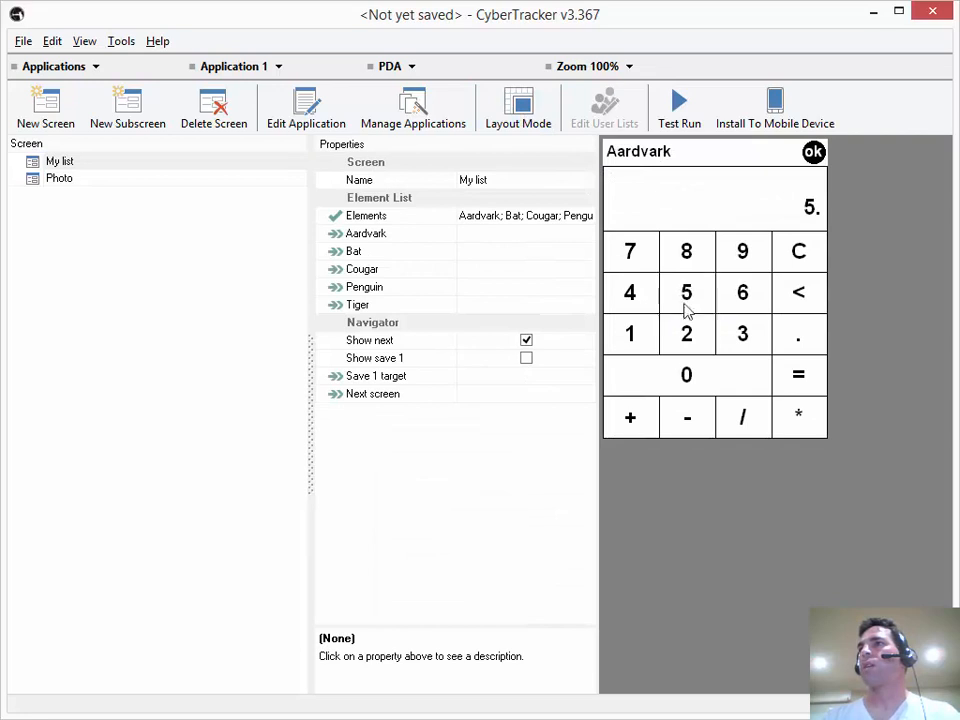
left_click(801, 340)
left_click(692, 343)
left_click(748, 339)
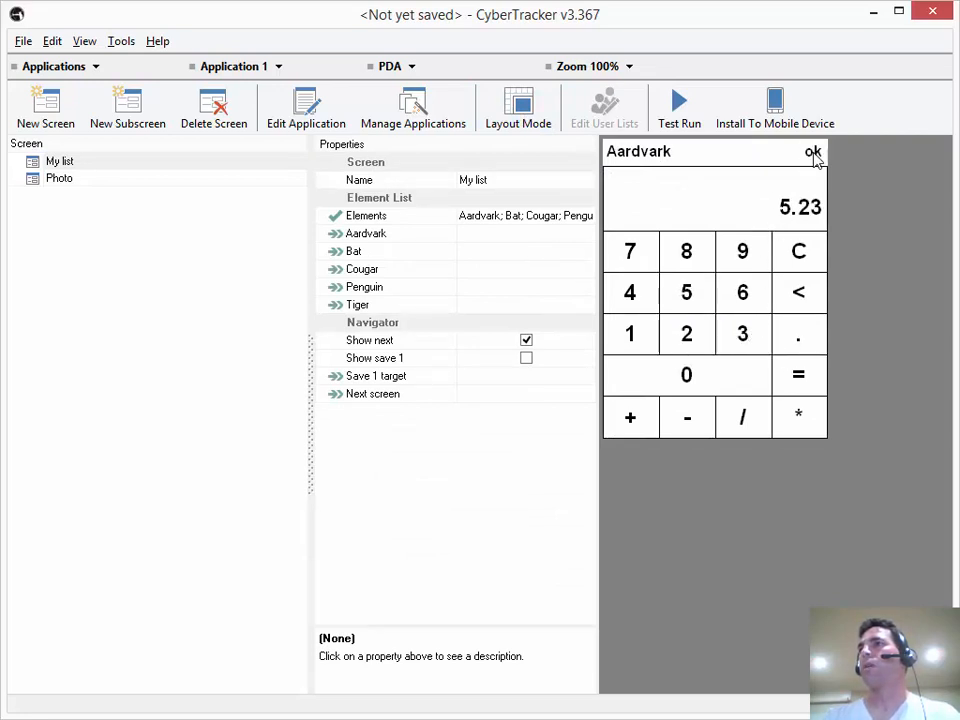
left_click(813, 153)
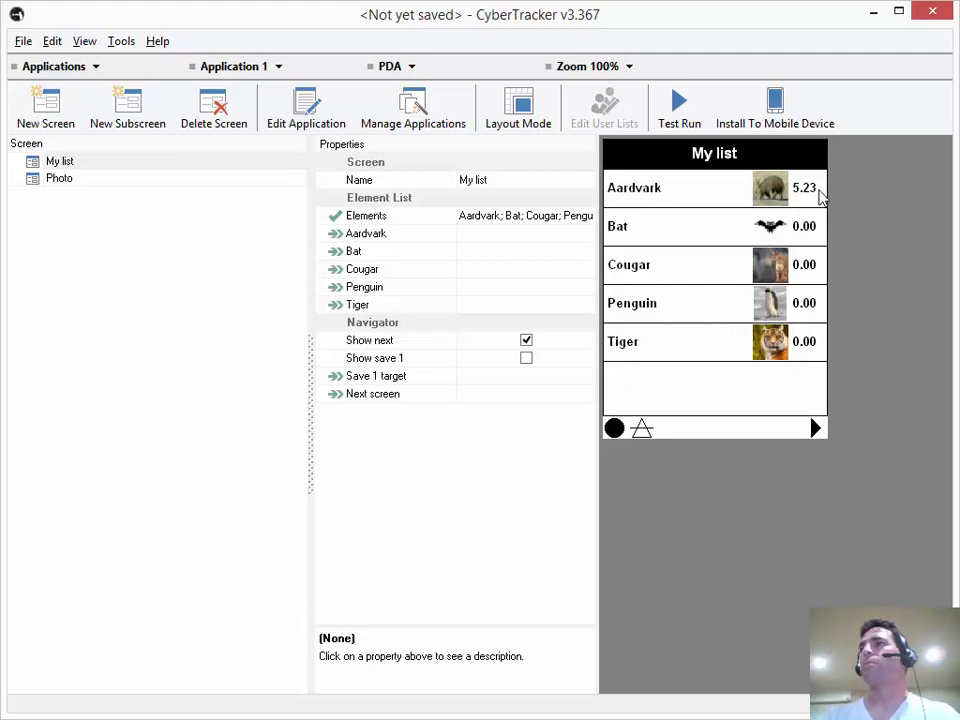
- Return to Layout Mode and review the element list's properties, including the descriptions of Show radio sound and Show radio sound stop
left_click(528, 118)
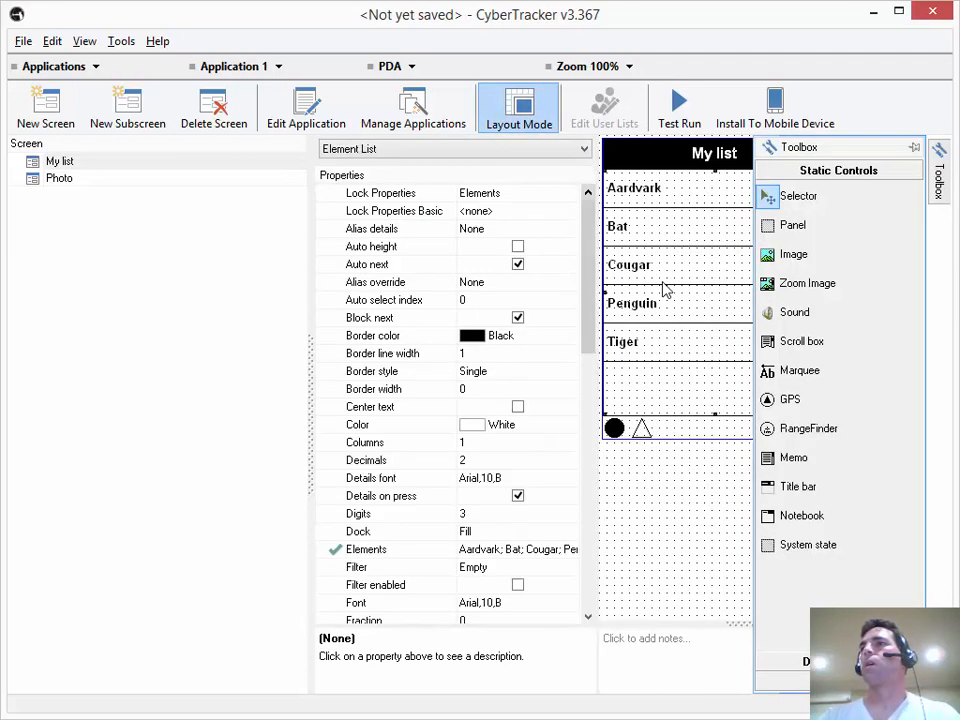
left_click_drag(594, 296, 612, 425)
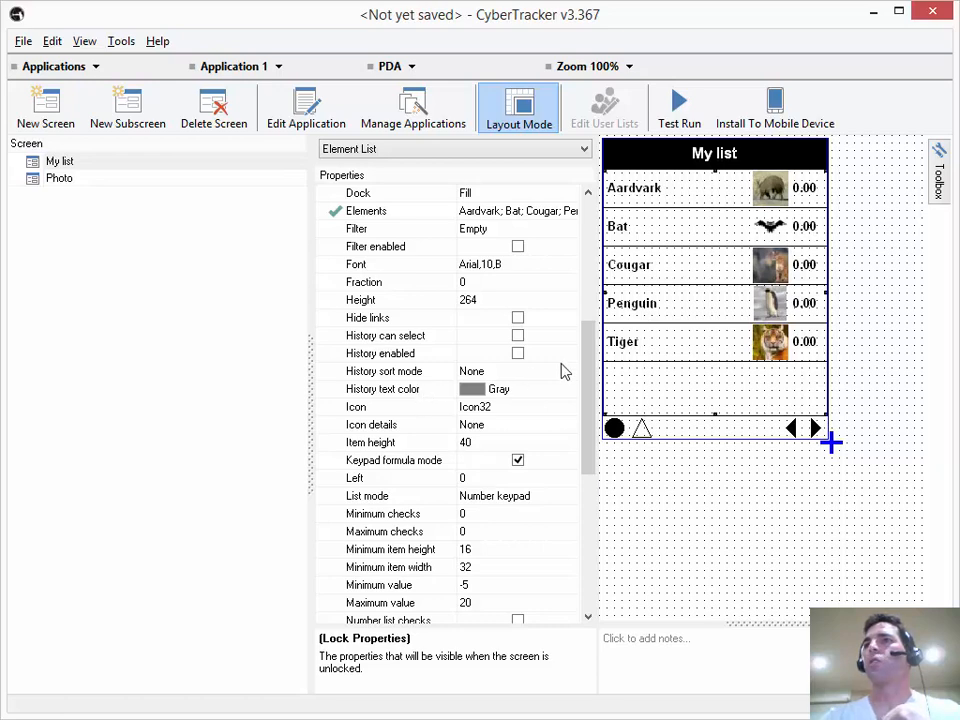
left_click_drag(585, 349, 608, 488)
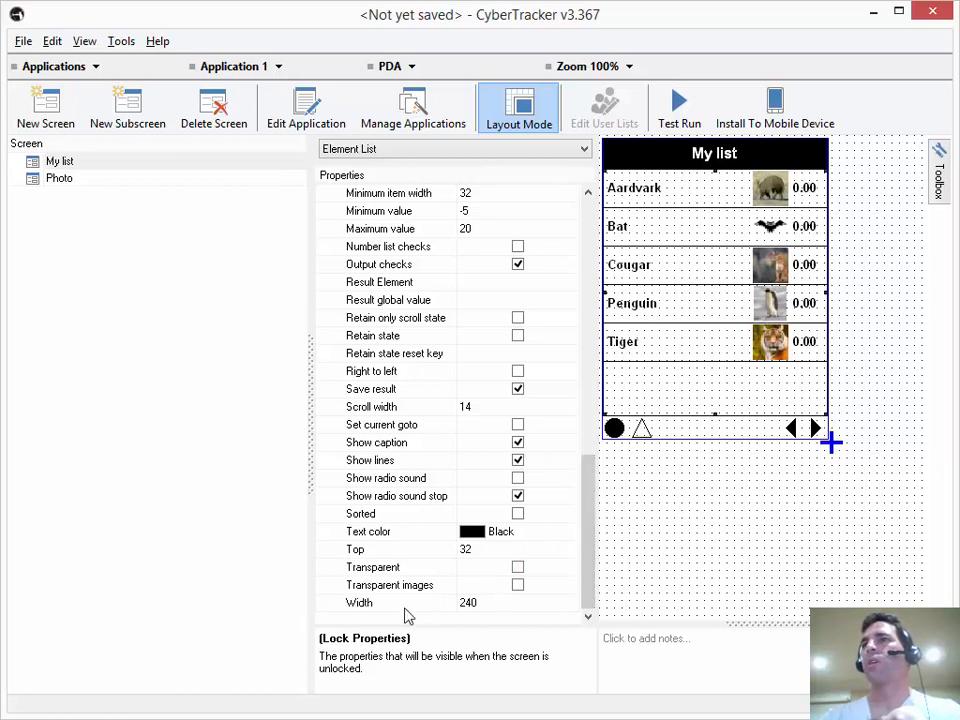
left_click(383, 478)
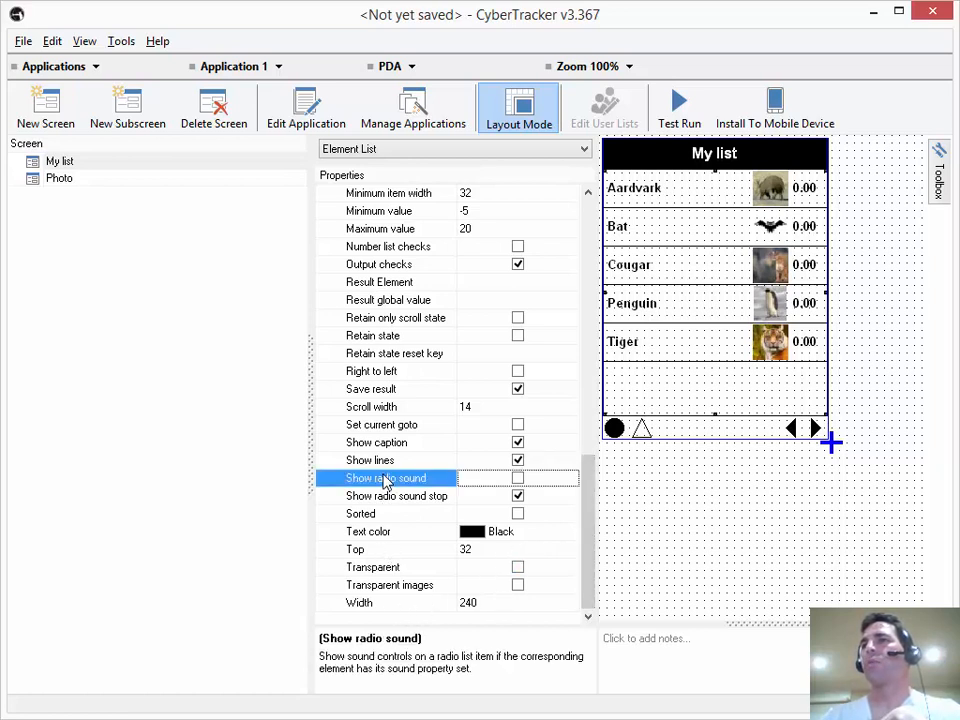
left_click(387, 498)
left_click(382, 479)
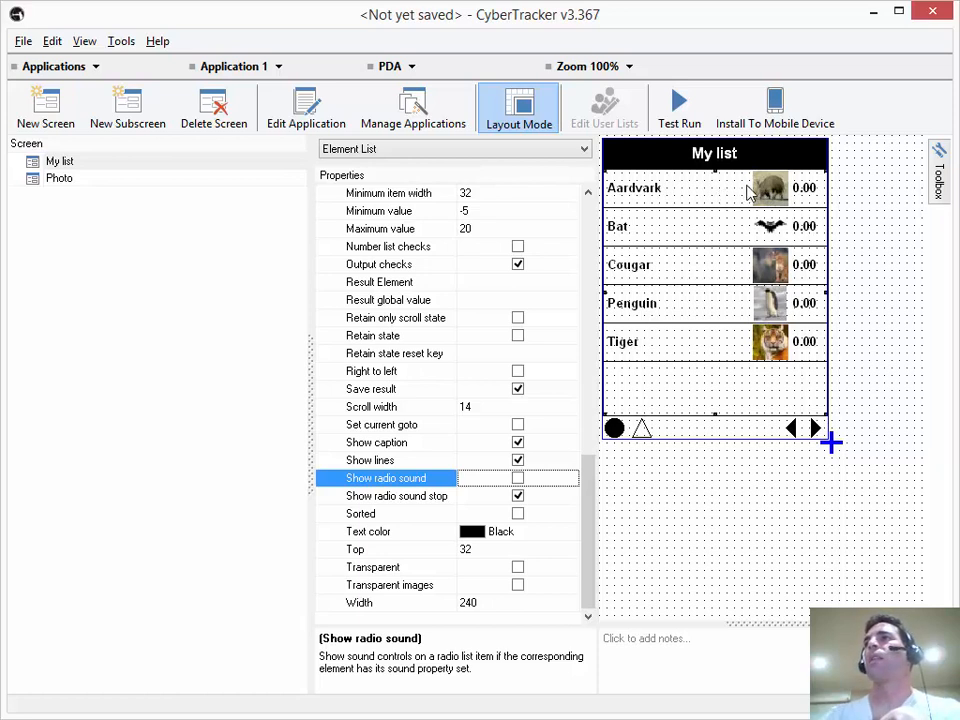
left_click_drag(594, 521, 600, 245)
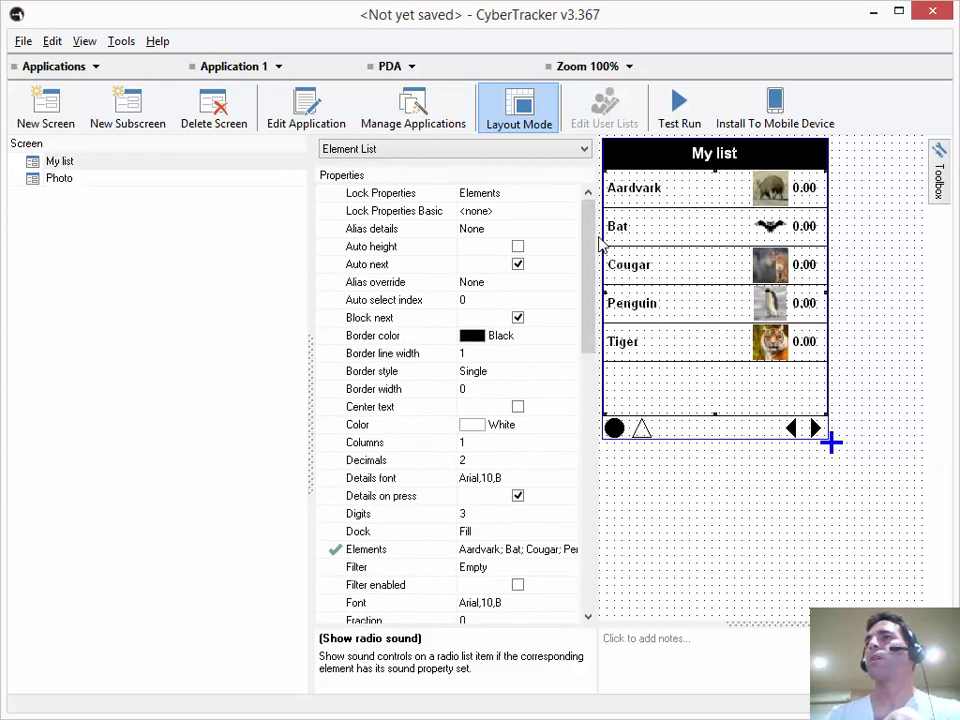